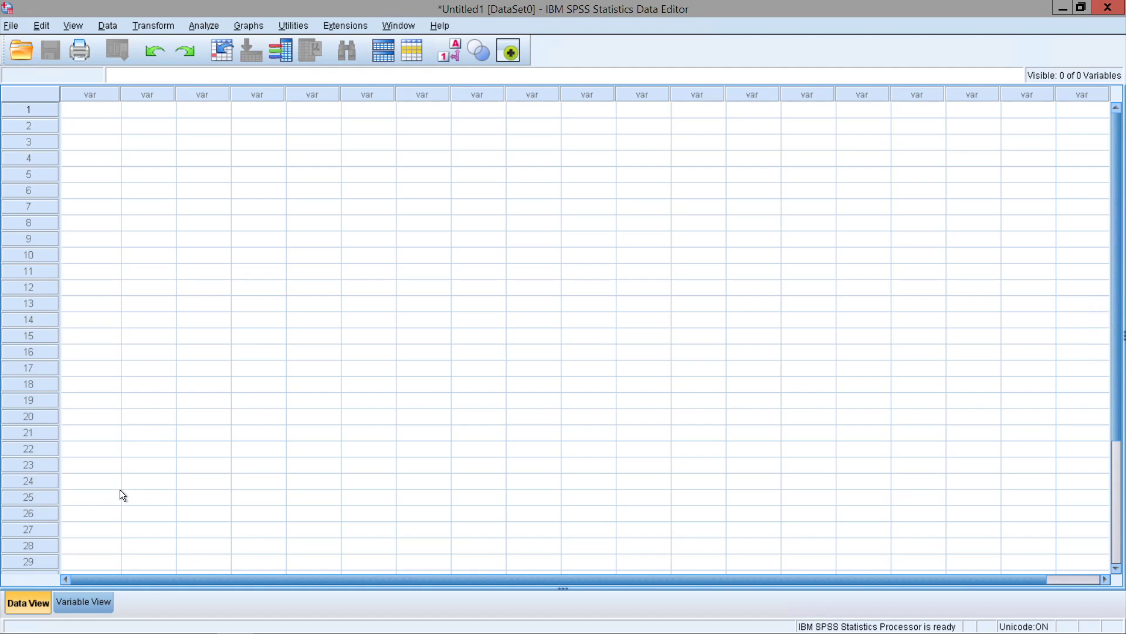
- Try to name the first variable "Hi Class" in Variable View and dismiss the resulting message
{"action": "left_click", "coordinate": [90, 599]}
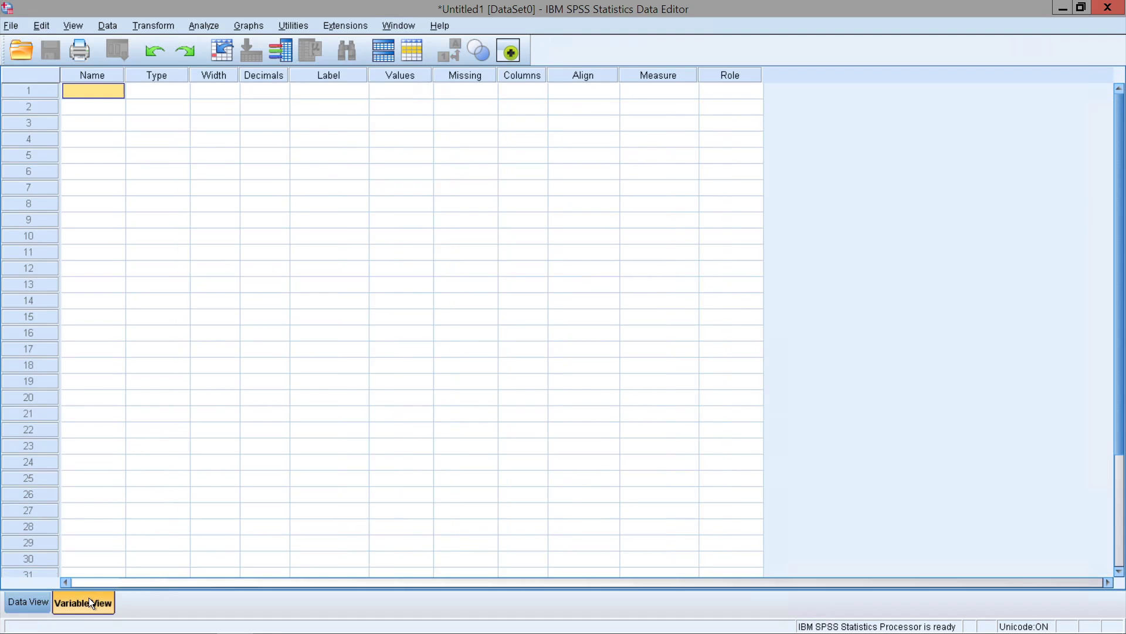
{"action": "left_click", "coordinate": [86, 94]}
{"action": "type", "text": "Hi Class"}
{"action": "key", "text": "Return"}
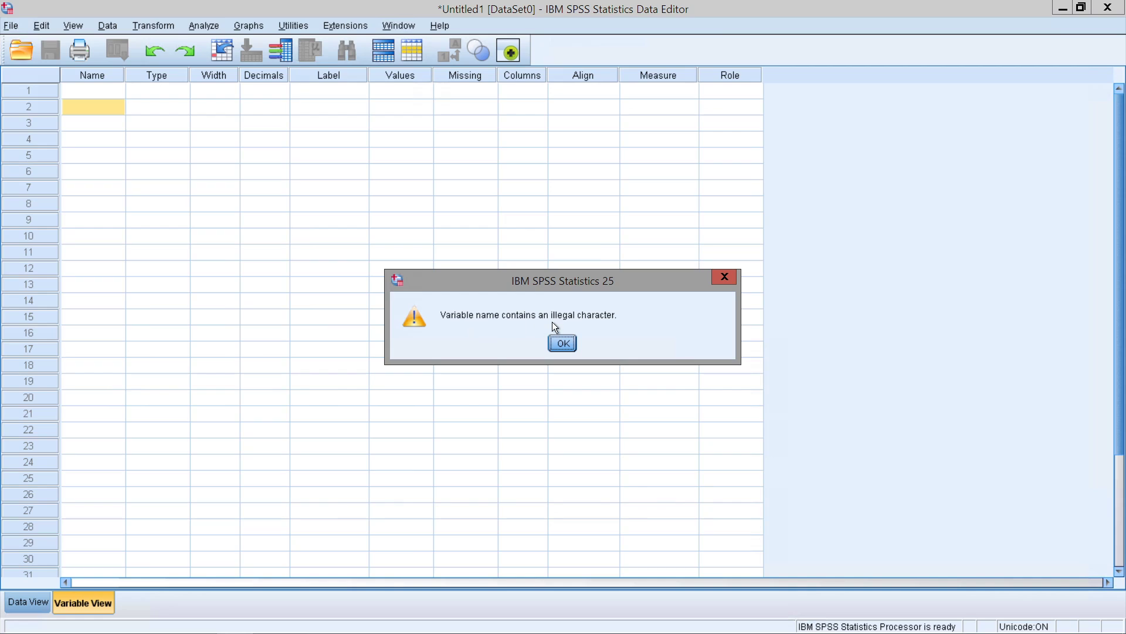
{"action": "left_click", "coordinate": [567, 342]}
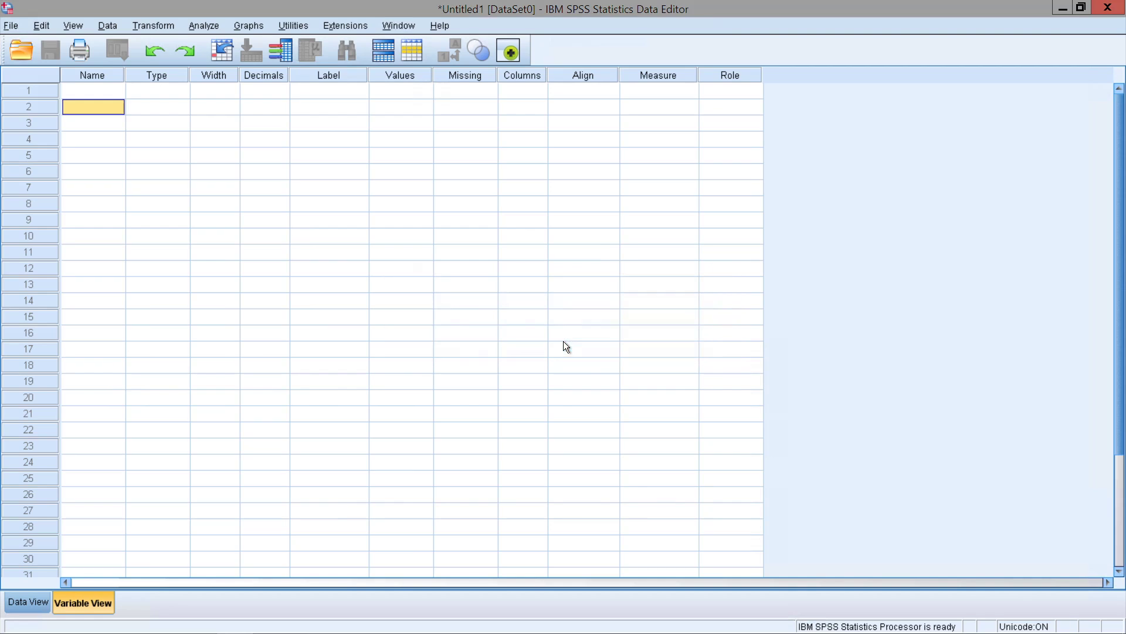
- Name the variable in the first row Class_Hi
{"action": "left_click", "coordinate": [114, 93]}
{"action": "type", "text": "Cl"}
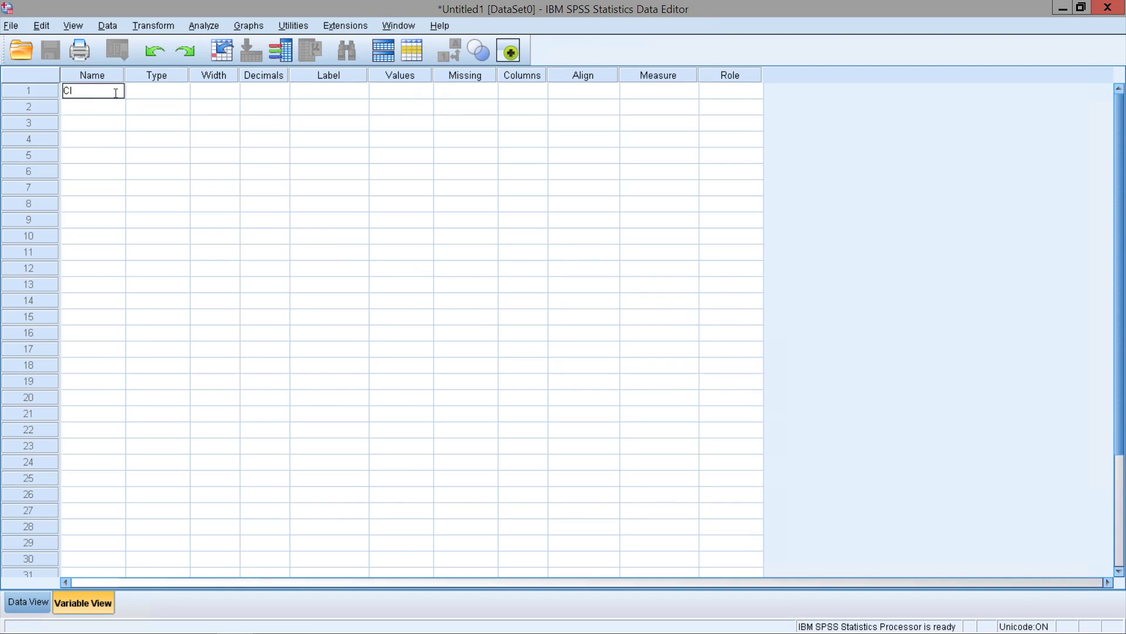
{"action": "type", "text": "ass_Hi"}
{"action": "key", "text": "Return"}
- Clear the entire Class_Hi variable row from Variable View
{"action": "left_click", "coordinate": [63, 92]}
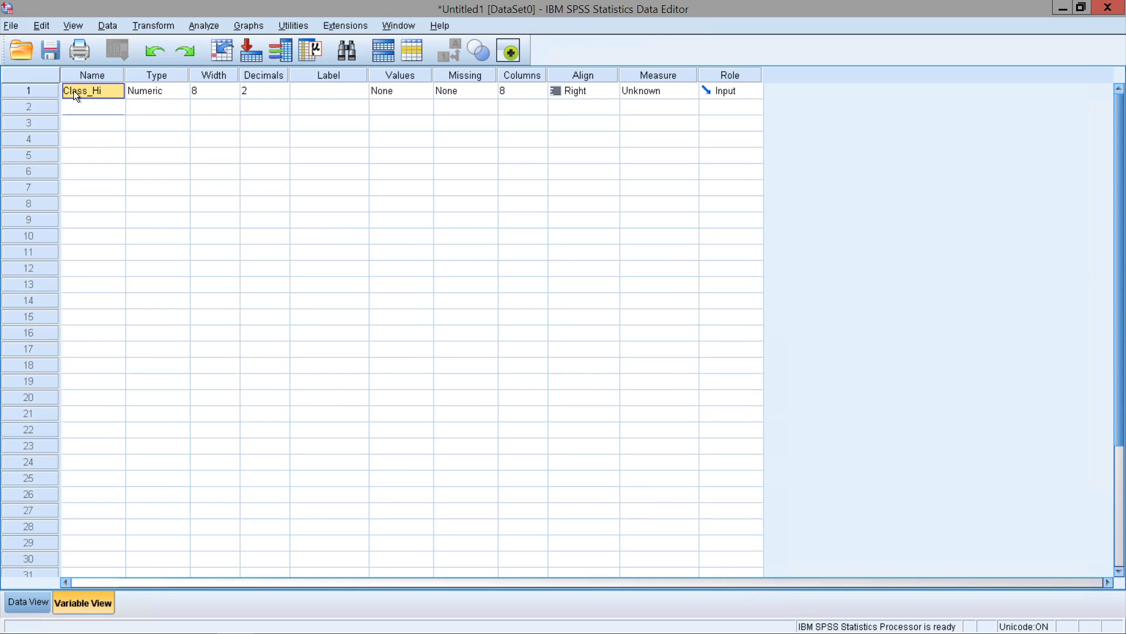
{"action": "right_click", "coordinate": [48, 86]}
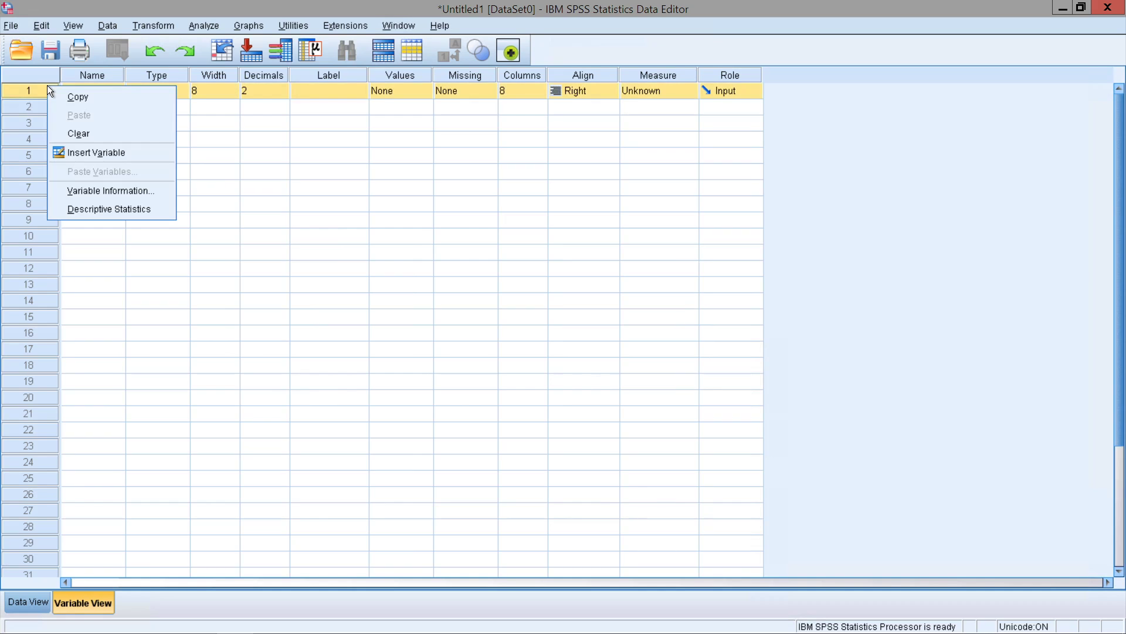
{"action": "left_click", "coordinate": [71, 91]}
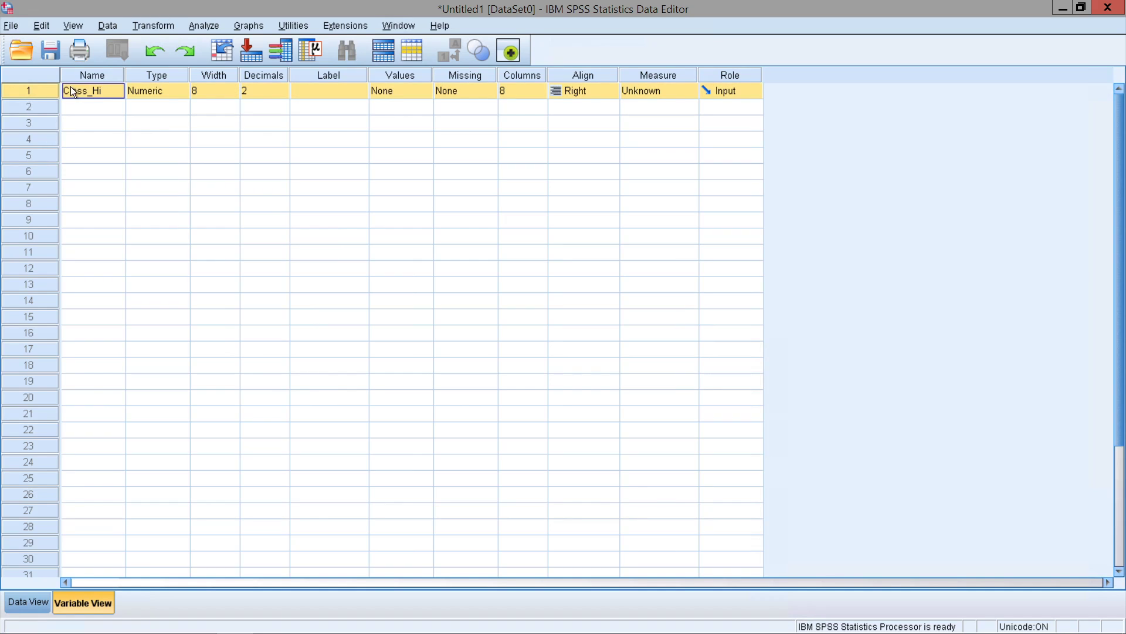
{"action": "right_click", "coordinate": [30, 92]}
{"action": "left_click", "coordinate": [80, 142]}
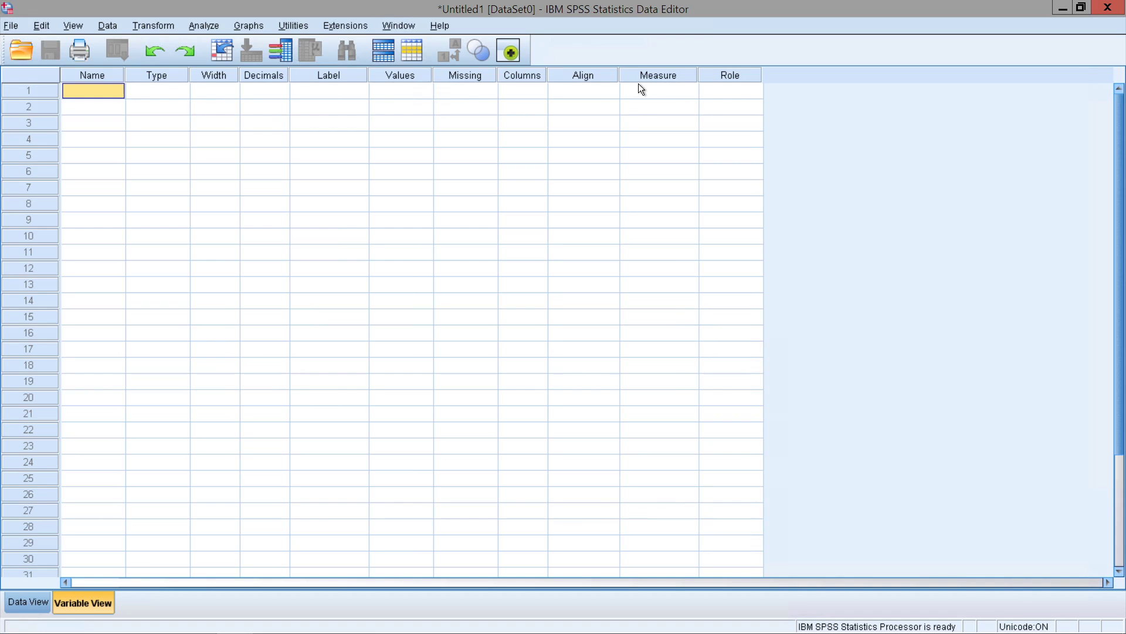
- Define a variable of type Numeric in the empty first row and clear that variable row again
{"action": "left_click", "coordinate": [172, 93]}
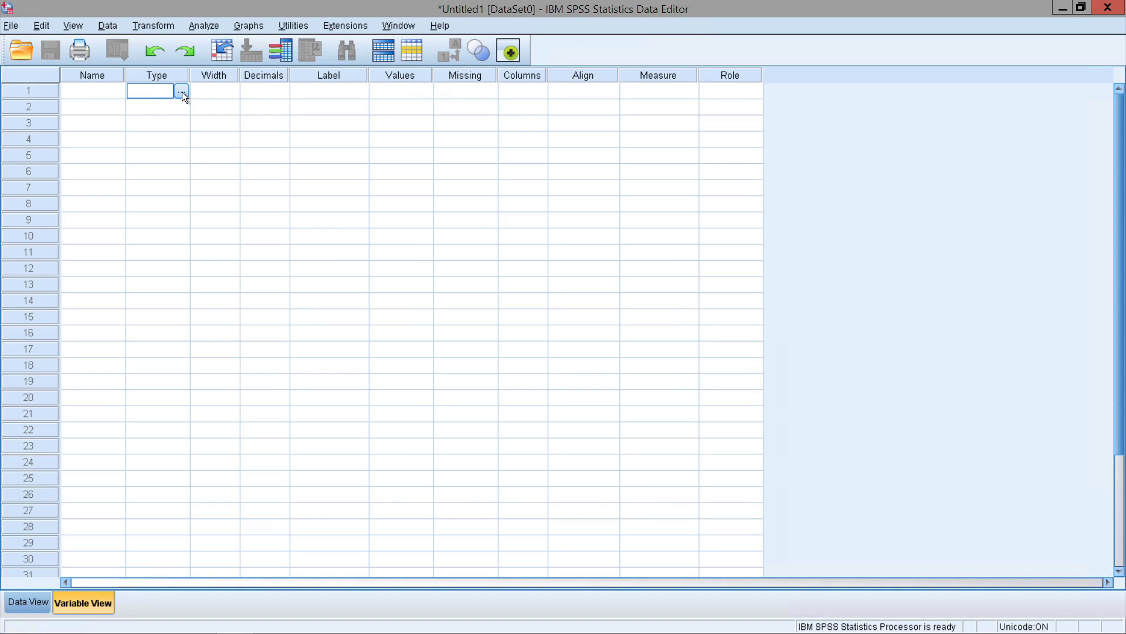
{"action": "left_click", "coordinate": [182, 92]}
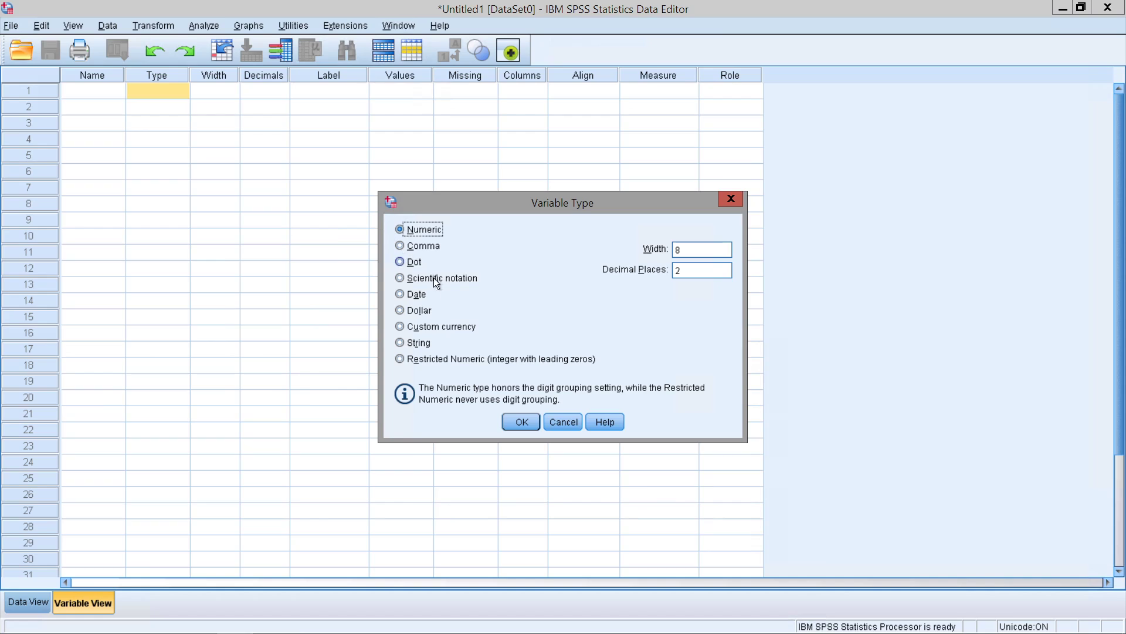
{"action": "left_click", "coordinate": [424, 346]}
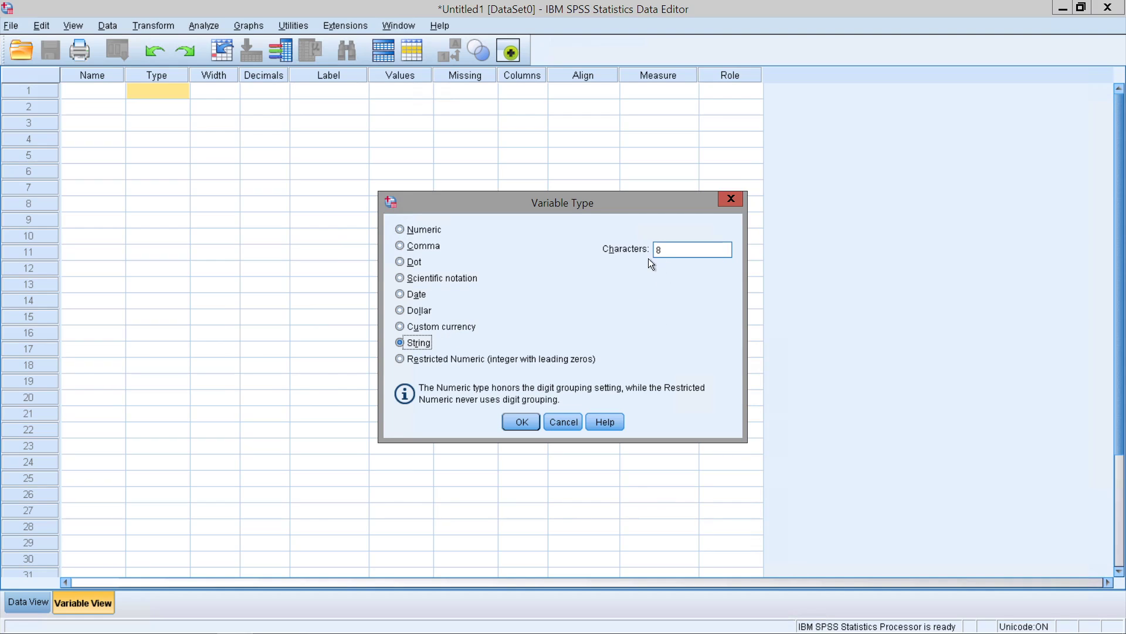
{"action": "left_click", "coordinate": [675, 247]}
{"action": "left_click_drag", "start_coordinate": [676, 251], "coordinate": [626, 253]}
{"action": "left_click", "coordinate": [429, 234]}
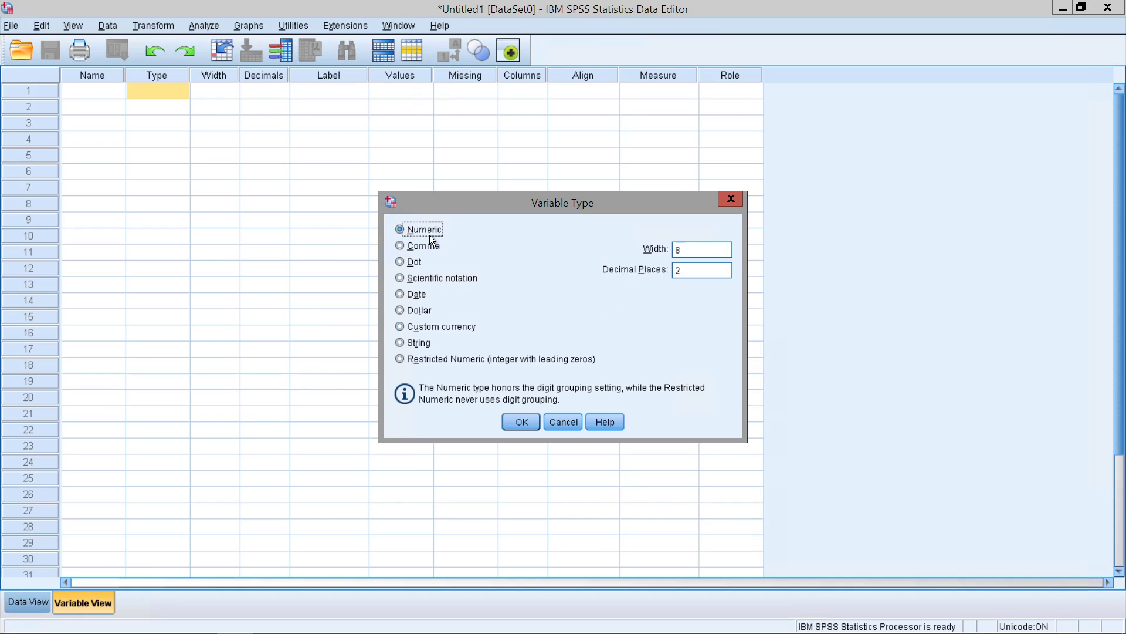
{"action": "left_click", "coordinate": [515, 427]}
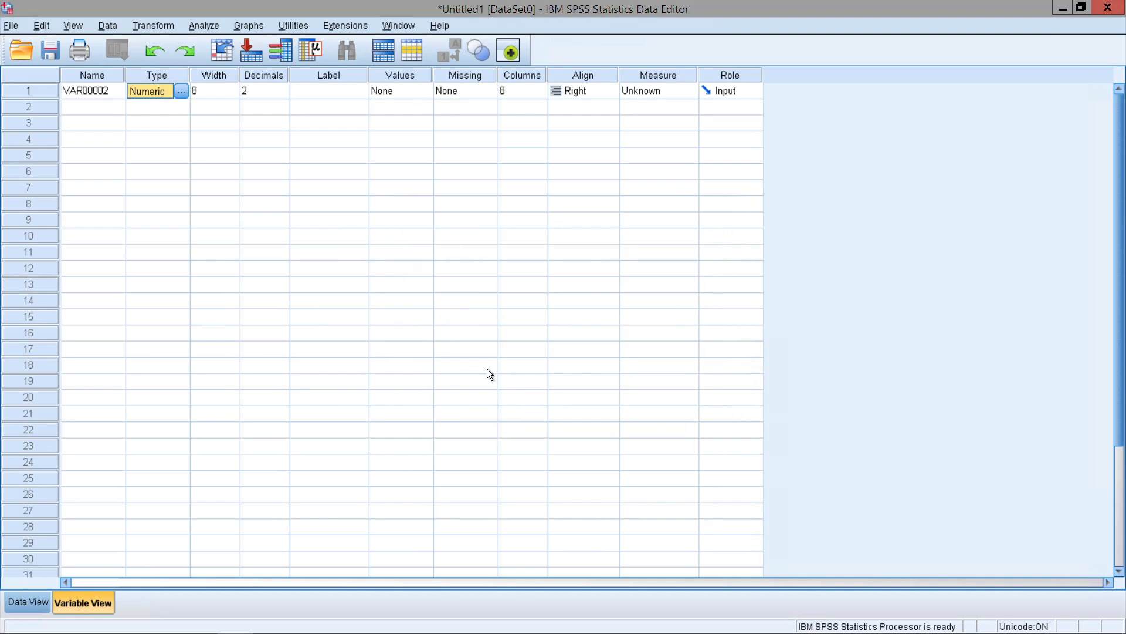
{"action": "right_click", "coordinate": [32, 89]}
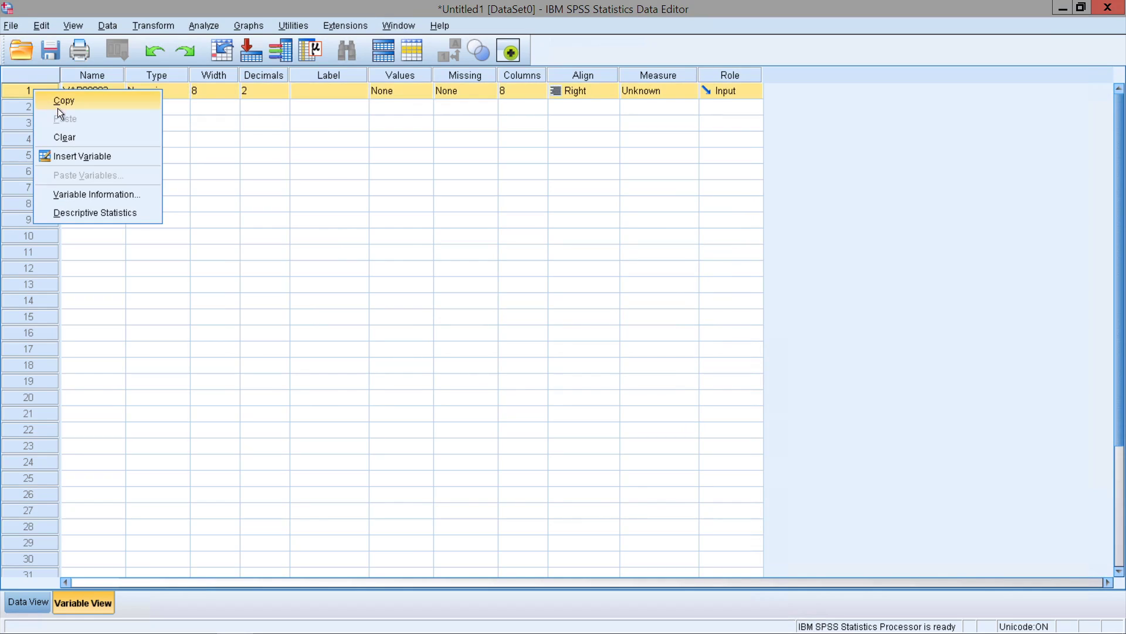
{"action": "left_click", "coordinate": [80, 135]}
- Create a numeric variable in the first row with the default width 8 and 2 decimals
{"action": "left_click", "coordinate": [230, 91]}
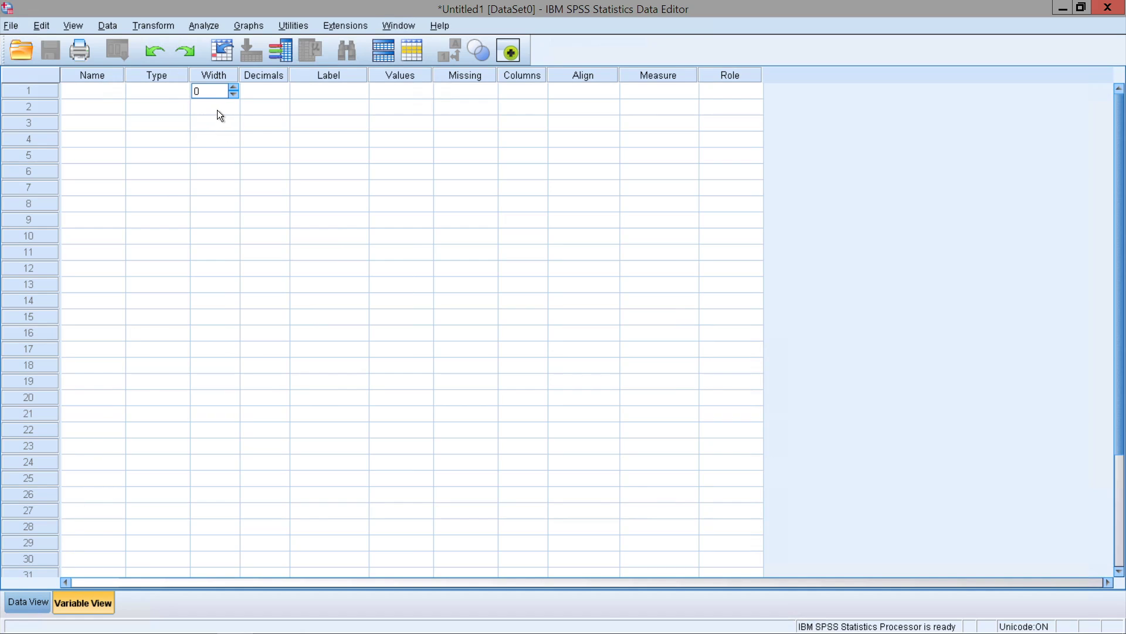
{"action": "left_click", "coordinate": [218, 92]}
{"action": "left_click", "coordinate": [273, 89]}
{"action": "left_click", "coordinate": [262, 106]}
{"action": "left_click", "coordinate": [261, 91]}
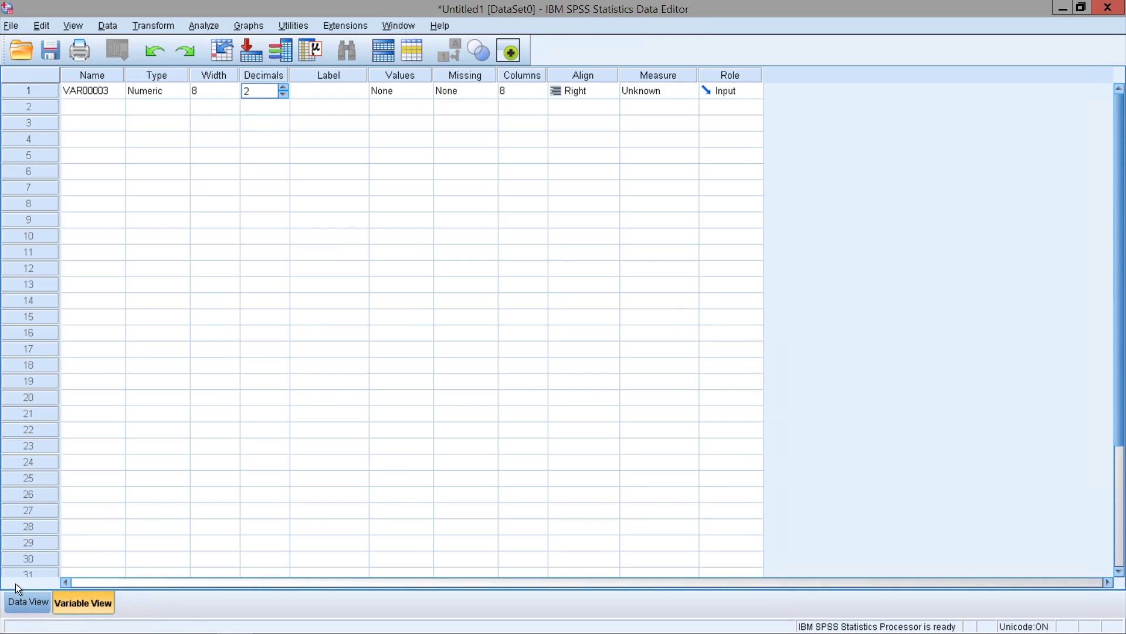
- Enter the value 2 in the variable's first case in Data View
{"action": "left_click", "coordinate": [26, 603]}
{"action": "left_click", "coordinate": [109, 125]}
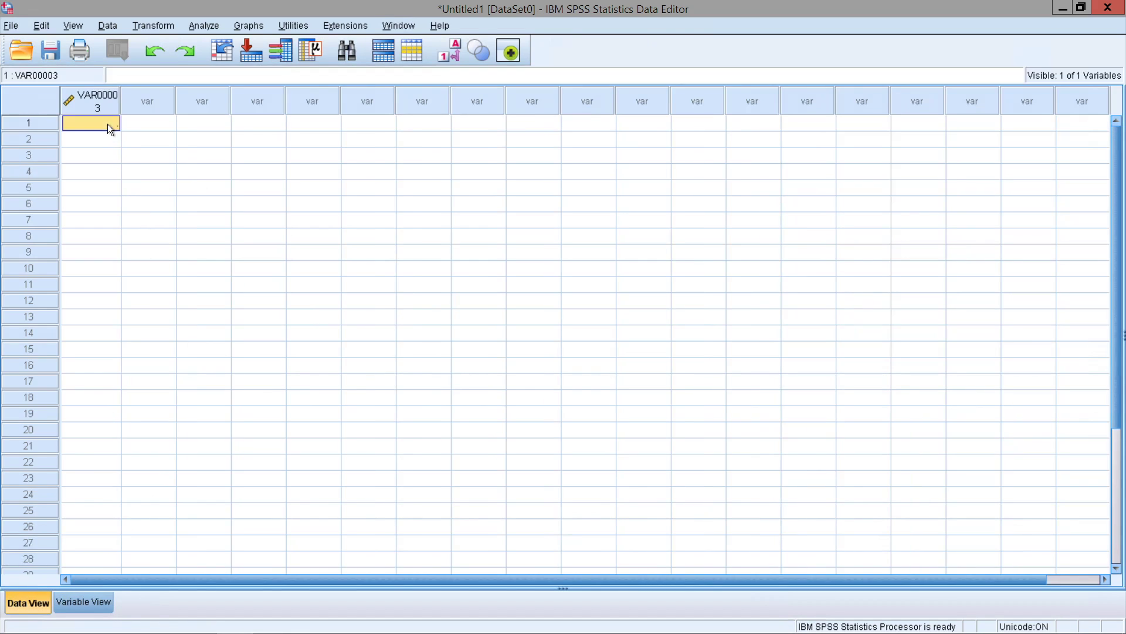
{"action": "type", "text": "2"}
{"action": "key", "text": "Return"}
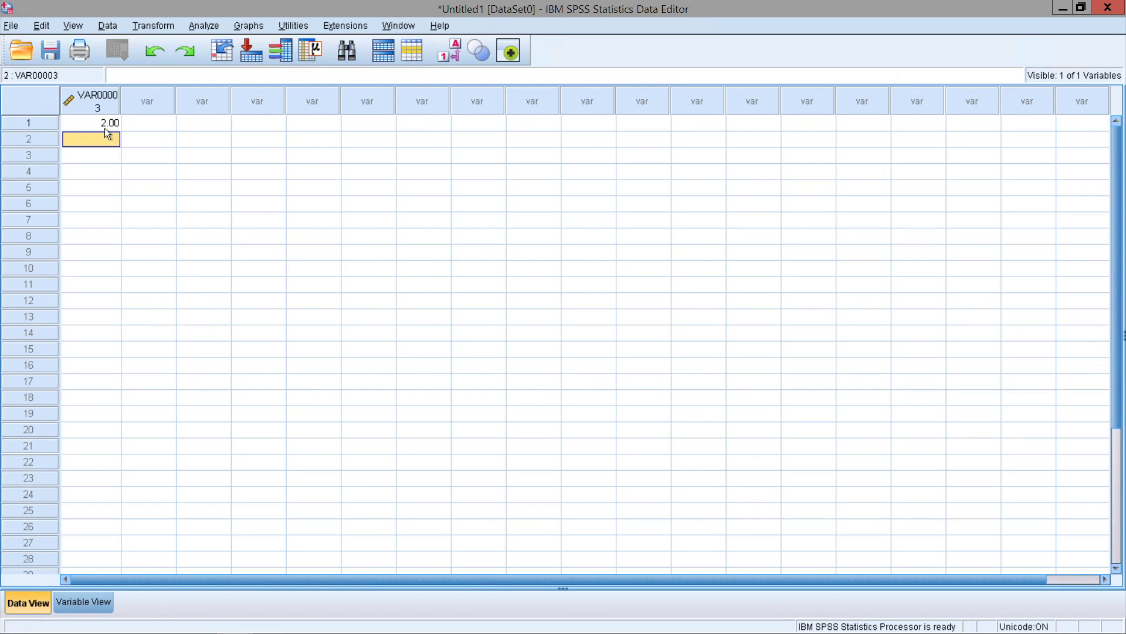
- Set the variable's decimals to 0 and check how its first case is displayed in Data View
{"action": "left_click", "coordinate": [86, 600]}
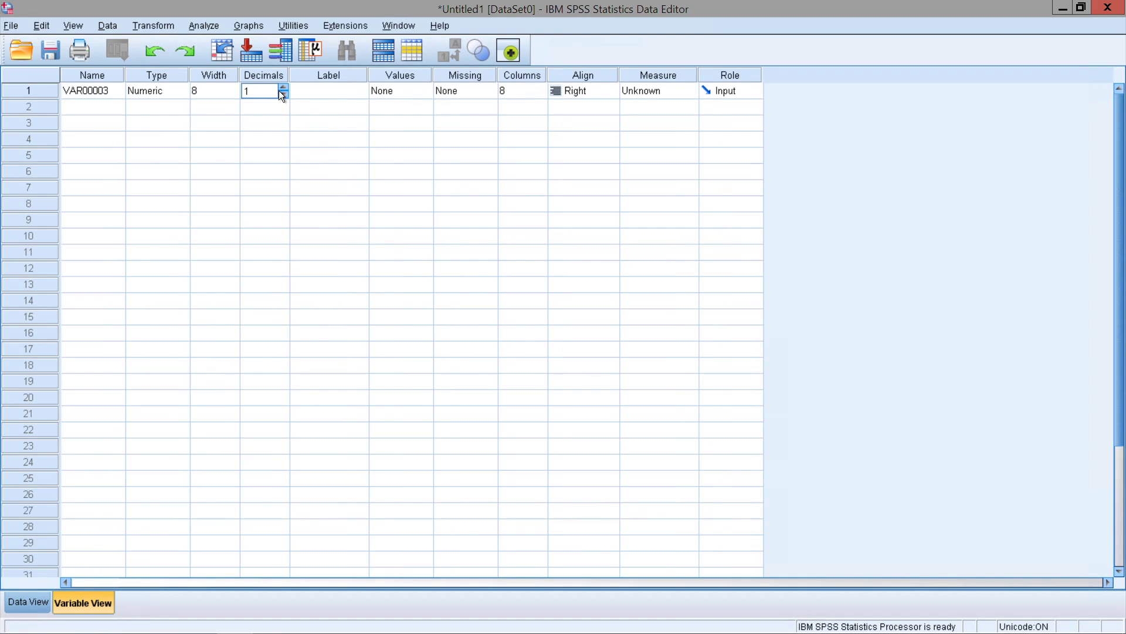
{"action": "left_click", "coordinate": [27, 601]}
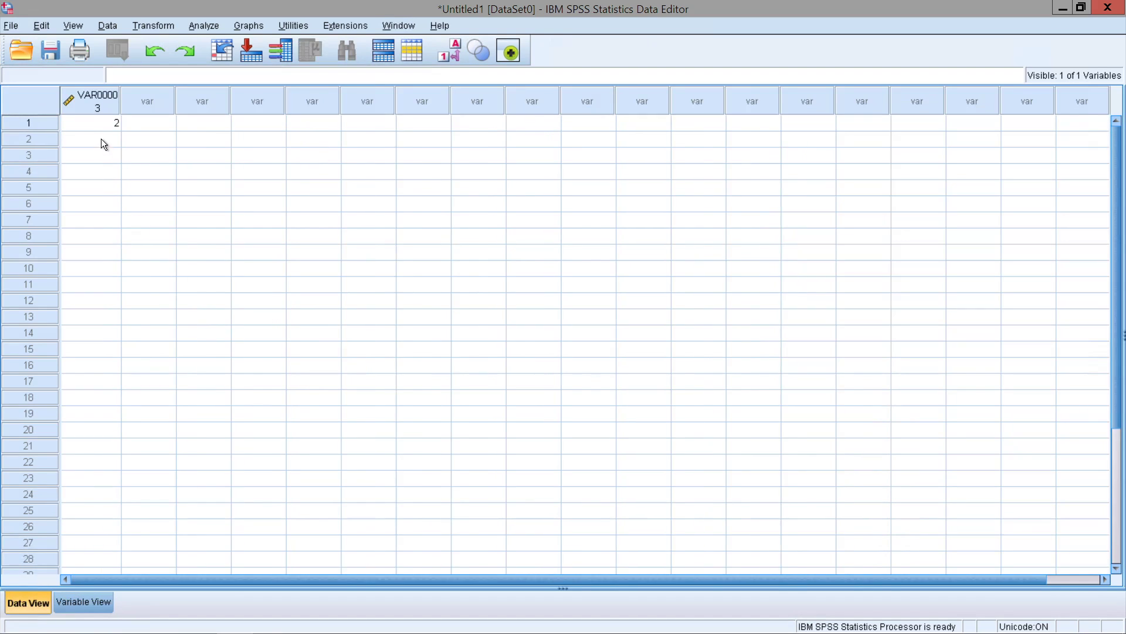
{"action": "left_click", "coordinate": [103, 123]}
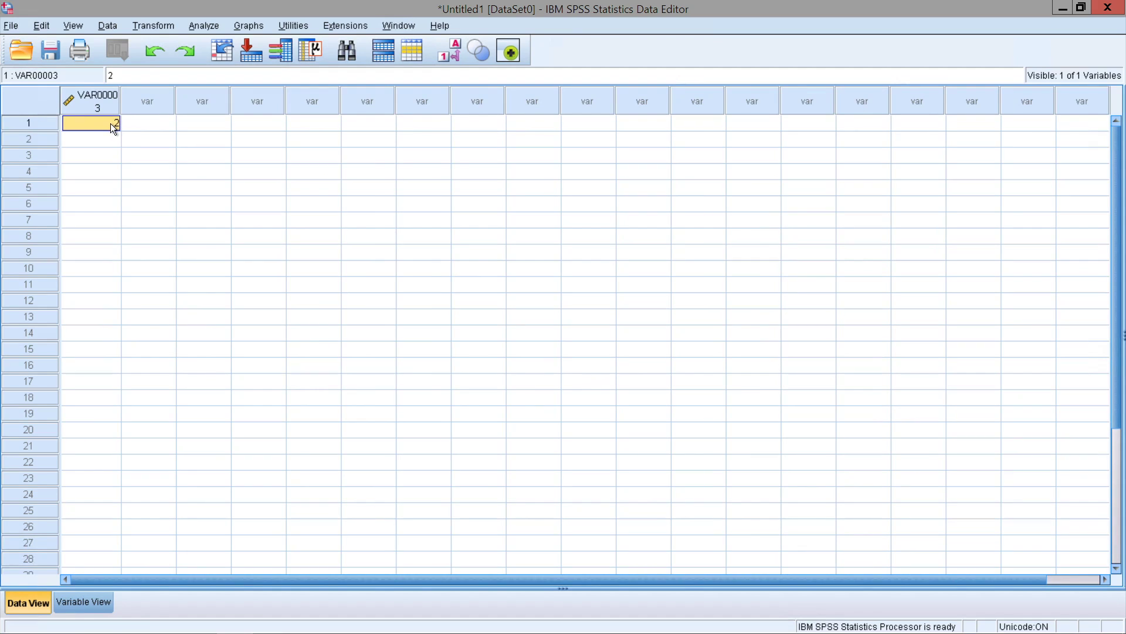
- Return to Variable View and clear the variable in the first row
{"action": "left_click", "coordinate": [97, 602]}
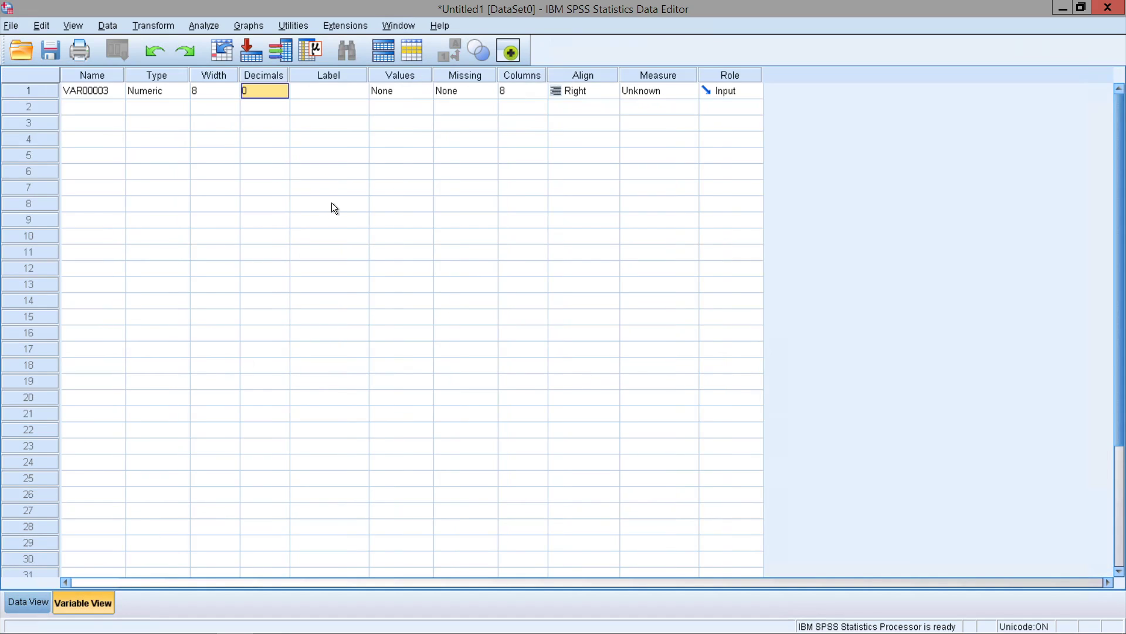
{"action": "right_click", "coordinate": [34, 90]}
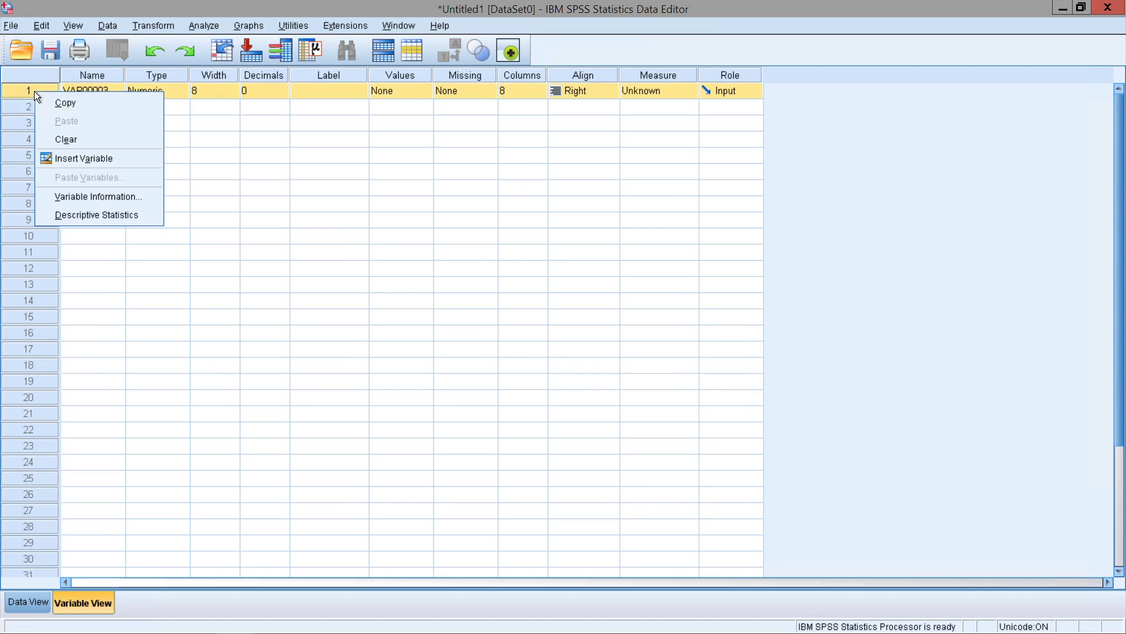
{"action": "left_click", "coordinate": [97, 141]}
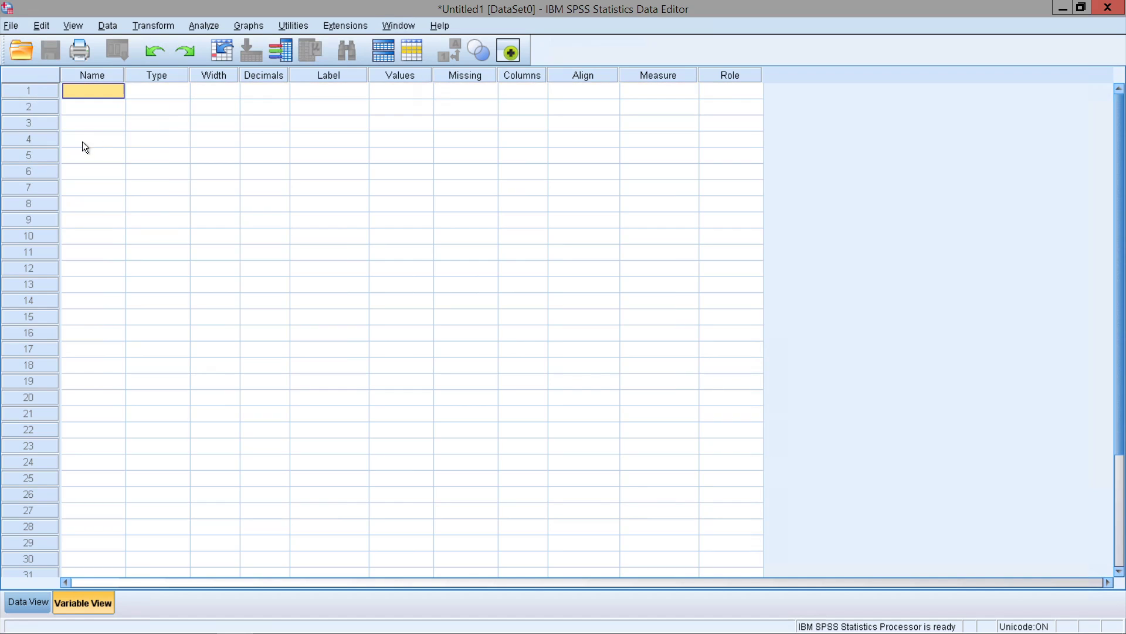
{"action": "left_click", "coordinate": [338, 97]}
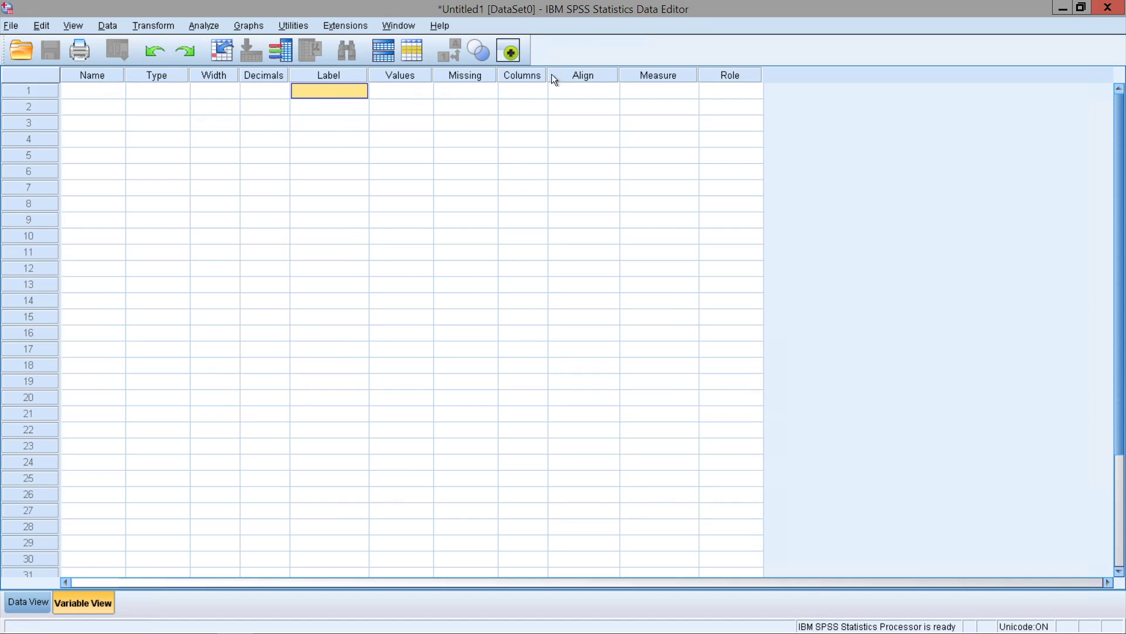
{"action": "left_click", "coordinate": [75, 92]}
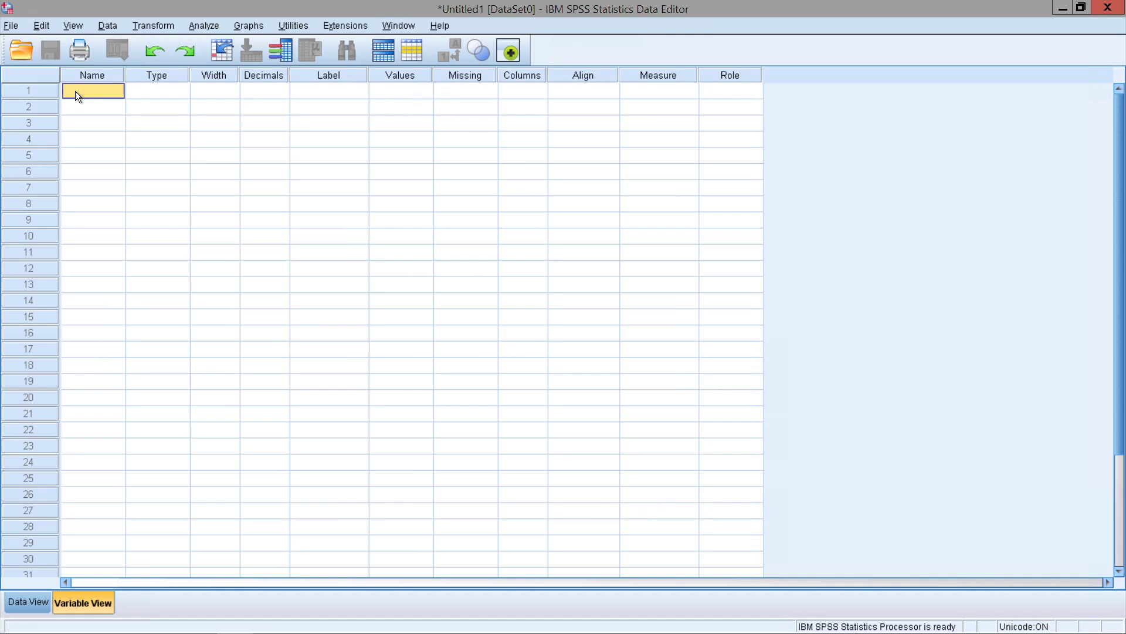
{"action": "left_click", "coordinate": [329, 93]}
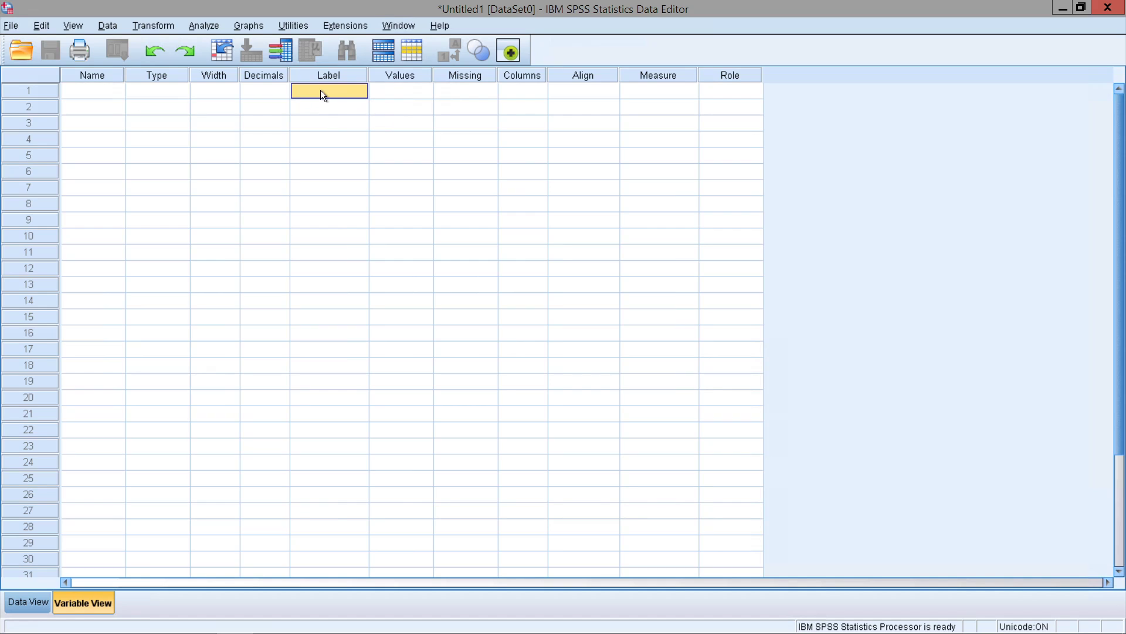
- Add the value labels 0 = Male and 1 = Female for the variable in the first row
{"action": "left_click", "coordinate": [409, 94]}
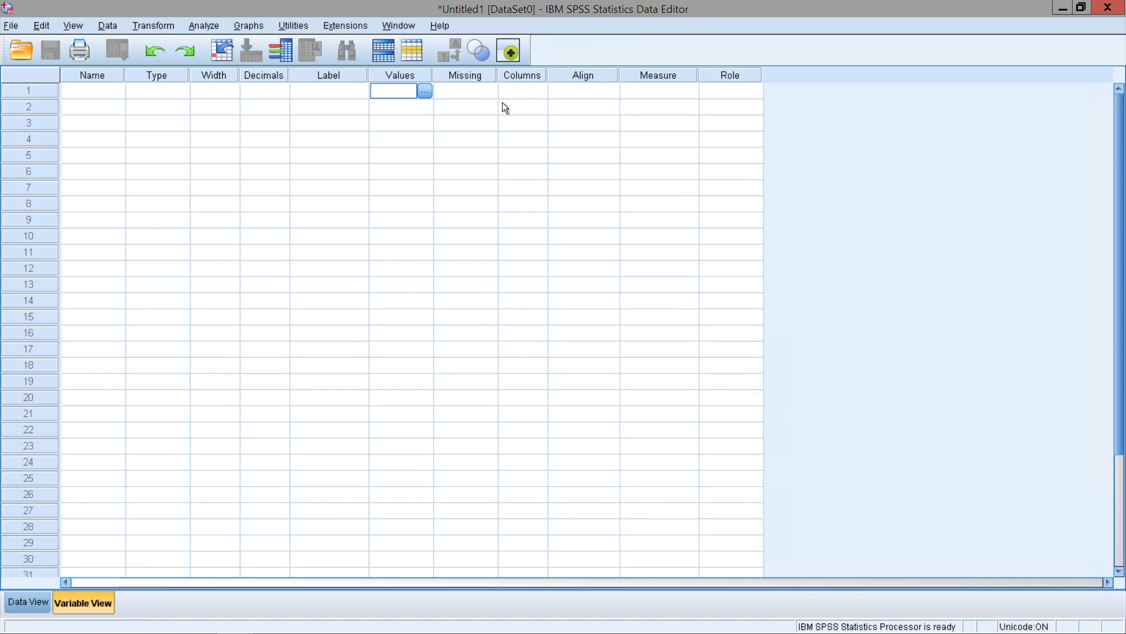
{"action": "left_click", "coordinate": [424, 91]}
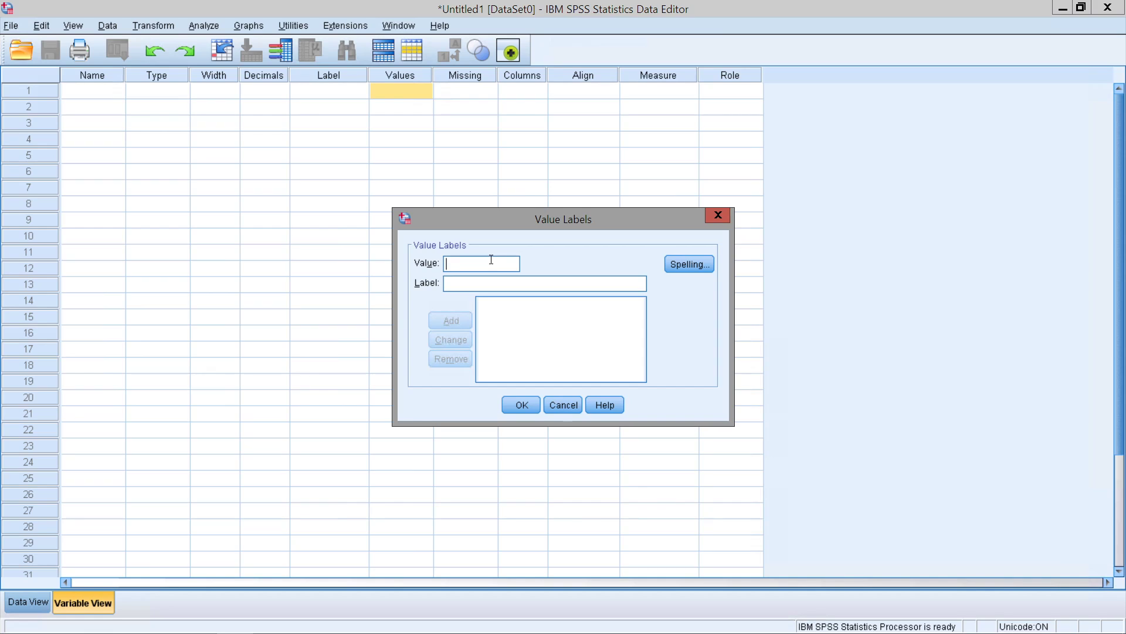
{"action": "type", "text": "0Male"}
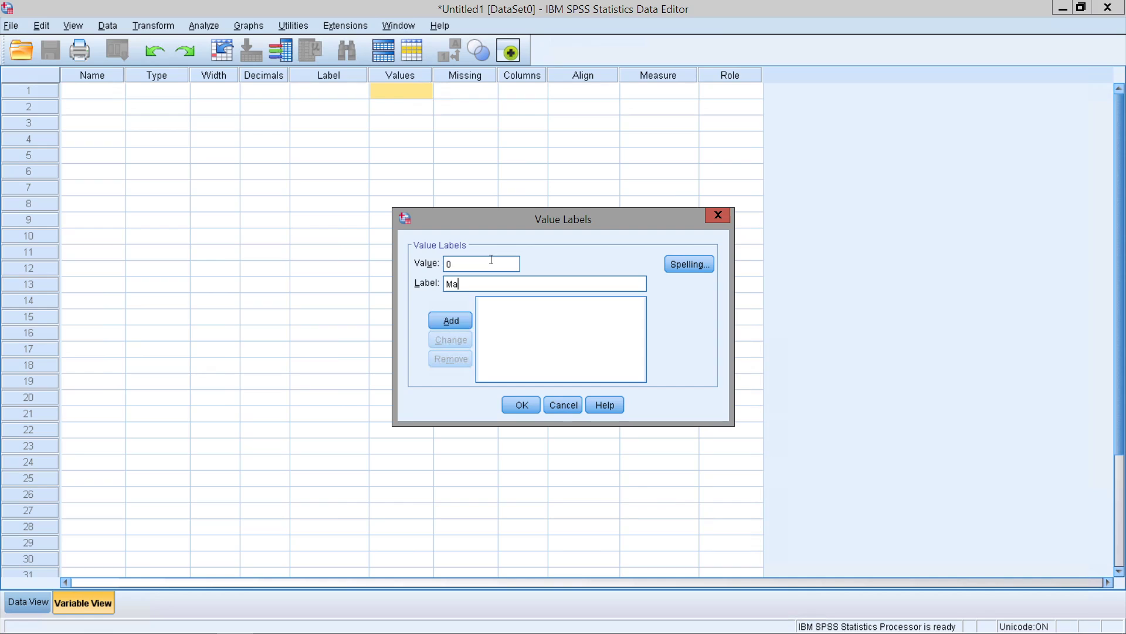
{"action": "left_click", "coordinate": [453, 318]}
{"action": "type", "text": "1"}
{"action": "left_click", "coordinate": [478, 288]}
{"action": "type", "text": "Female"}
{"action": "left_click", "coordinate": [461, 318]}
- Examine the value and label of the Male and Female entries by selecting them alternately
{"action": "left_click", "coordinate": [524, 304]}
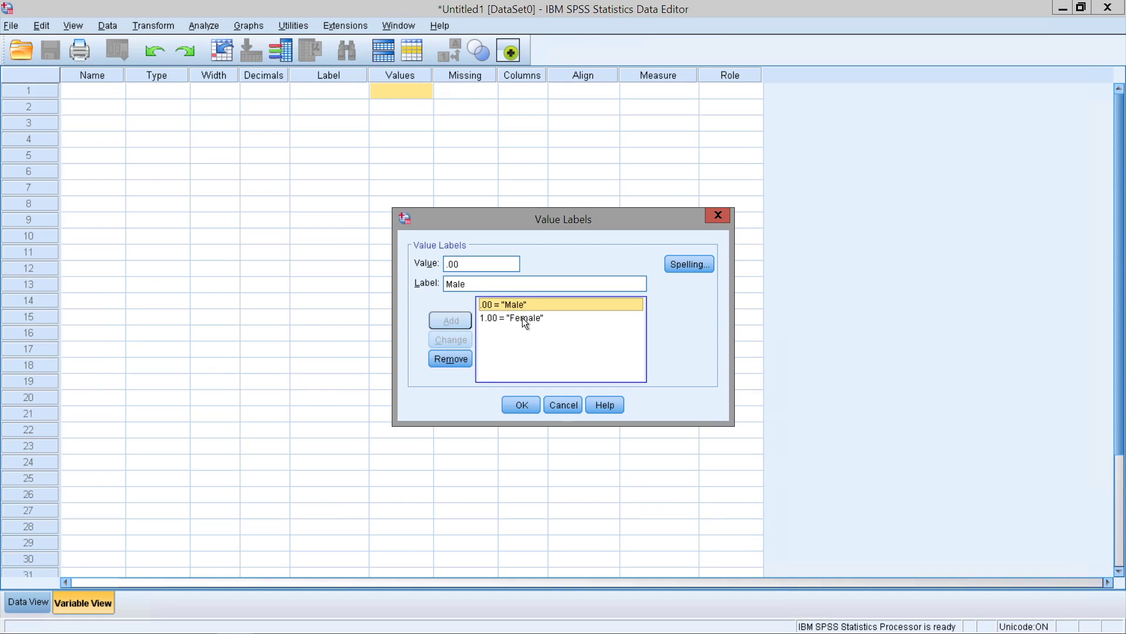
{"action": "left_click", "coordinate": [522, 318]}
{"action": "left_click", "coordinate": [521, 305]}
{"action": "left_click", "coordinate": [521, 318]}
{"action": "left_click", "coordinate": [523, 306]}
{"action": "left_click", "coordinate": [527, 316]}
{"action": "left_click", "coordinate": [530, 305]}
{"action": "left_click", "coordinate": [531, 317]}
{"action": "left_click", "coordinate": [531, 304]}
{"action": "left_click", "coordinate": [536, 317]}
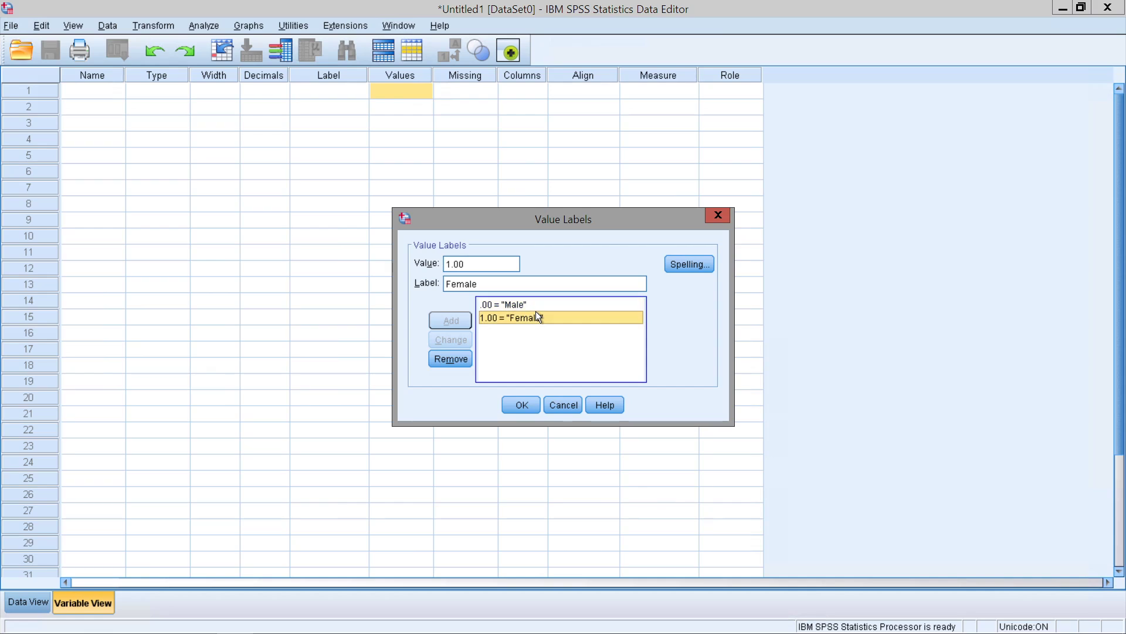
{"action": "left_click", "coordinate": [541, 302]}
{"action": "left_click", "coordinate": [529, 318]}
{"action": "left_click", "coordinate": [536, 306]}
{"action": "left_click", "coordinate": [537, 318]}
{"action": "left_click", "coordinate": [532, 304]}
{"action": "left_click", "coordinate": [536, 313]}
{"action": "left_click", "coordinate": [536, 305]}
{"action": "left_click", "coordinate": [537, 315]}
{"action": "left_click", "coordinate": [535, 305]}
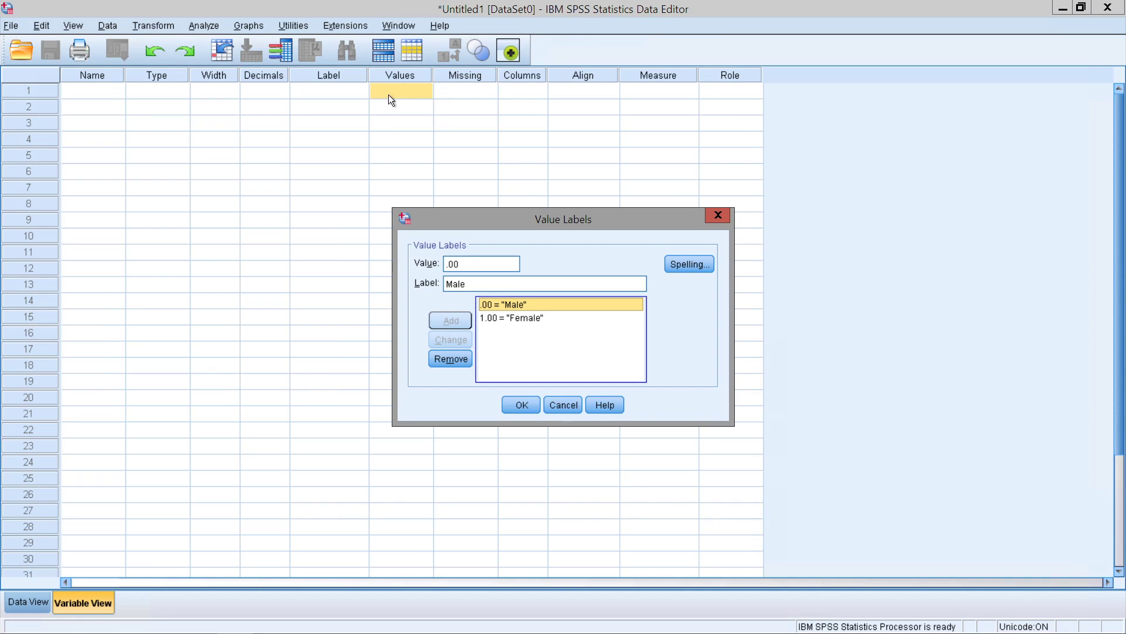
{"action": "left_click", "coordinate": [516, 319]}
{"action": "left_click", "coordinate": [515, 305]}
{"action": "left_click_drag", "start_coordinate": [474, 265], "coordinate": [369, 254]}
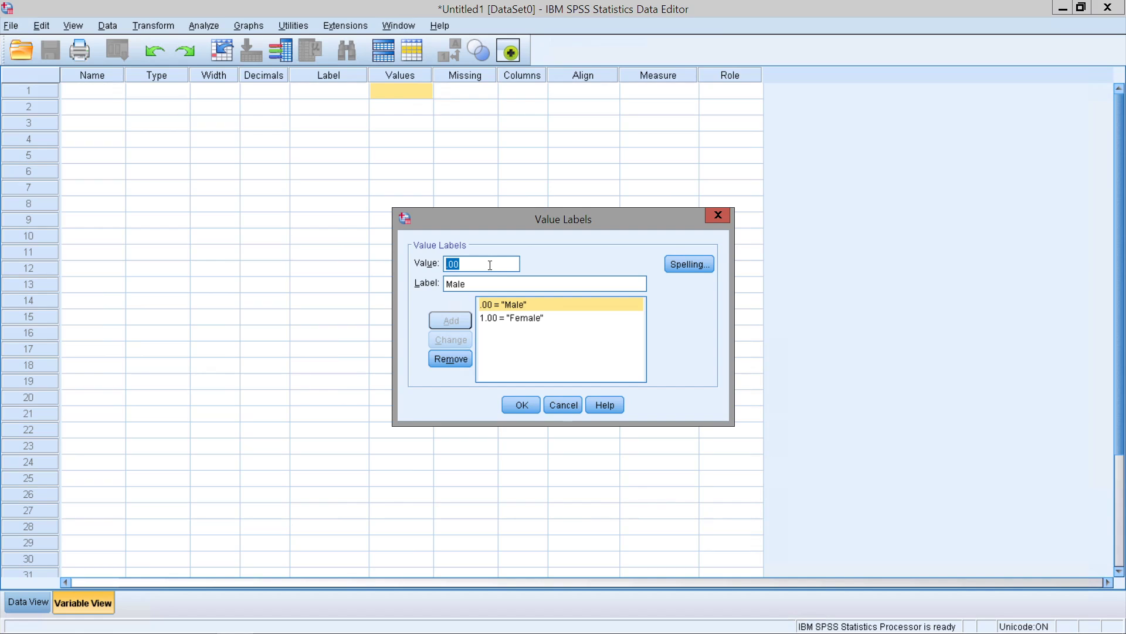
{"action": "left_click", "coordinate": [492, 282]}
{"action": "left_click", "coordinate": [512, 307]}
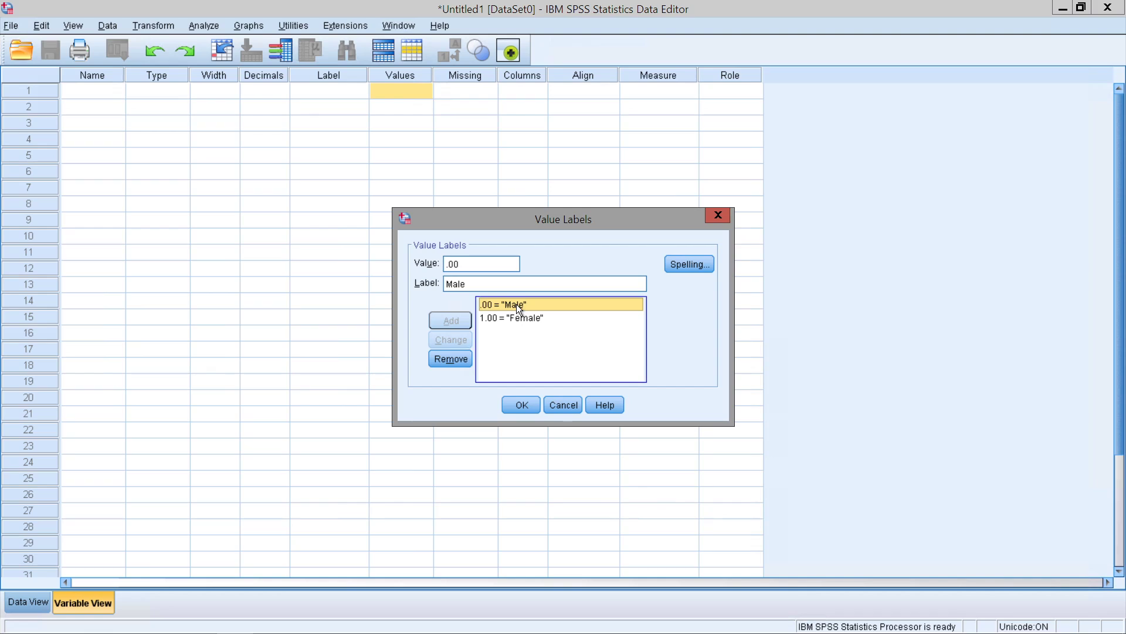
- Compare the Male and Female value label entries once more
{"action": "left_click", "coordinate": [520, 319]}
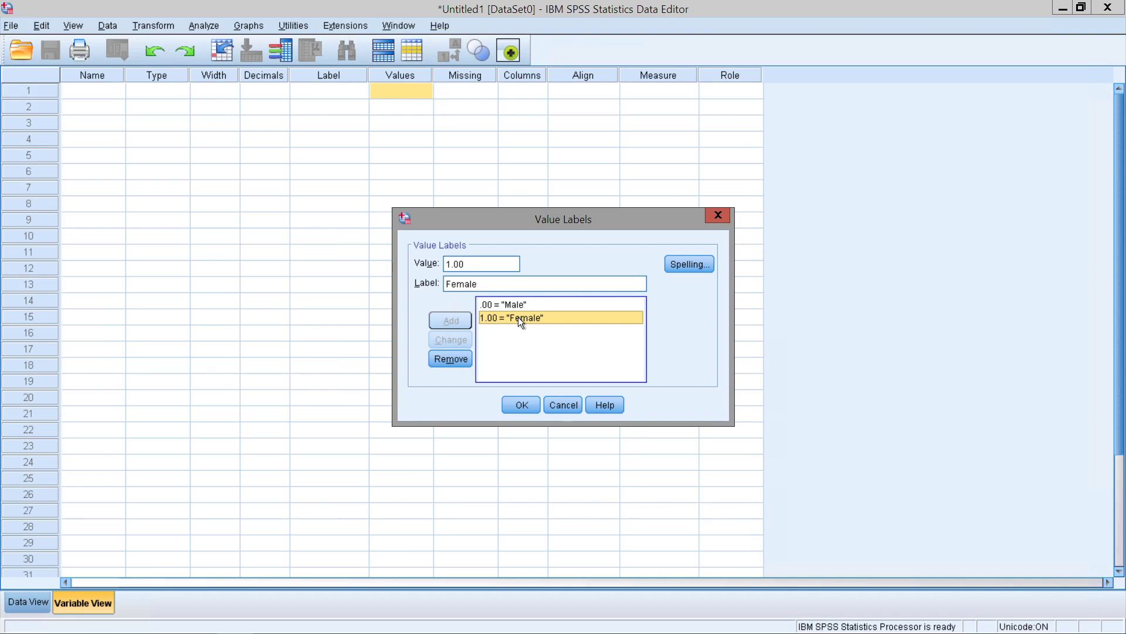
{"action": "left_click", "coordinate": [517, 310]}
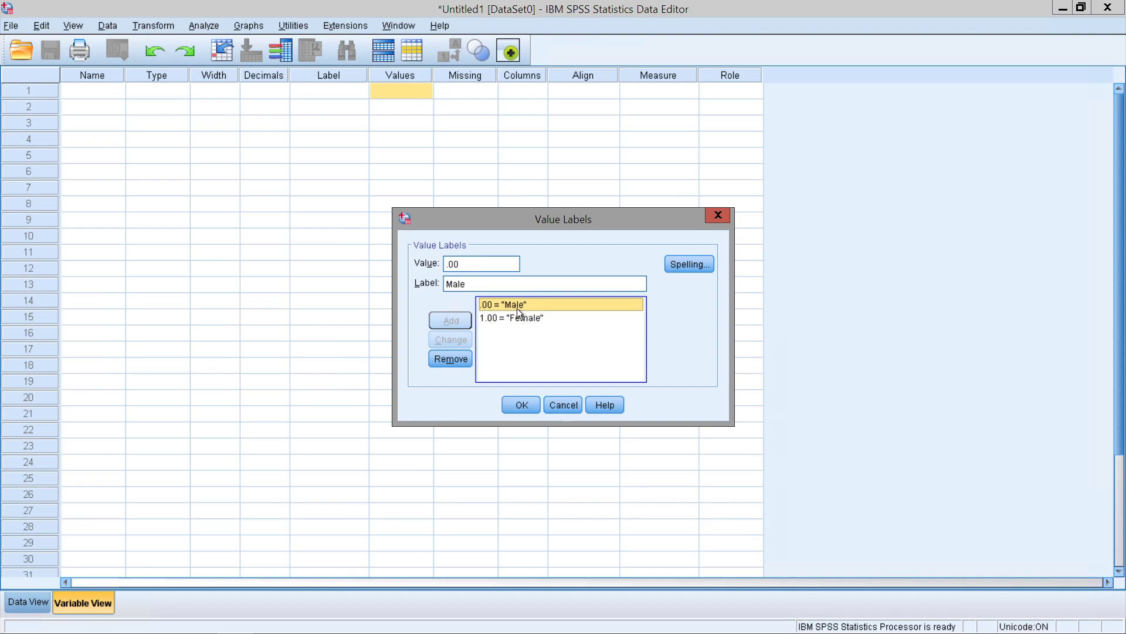
{"action": "left_click", "coordinate": [512, 317]}
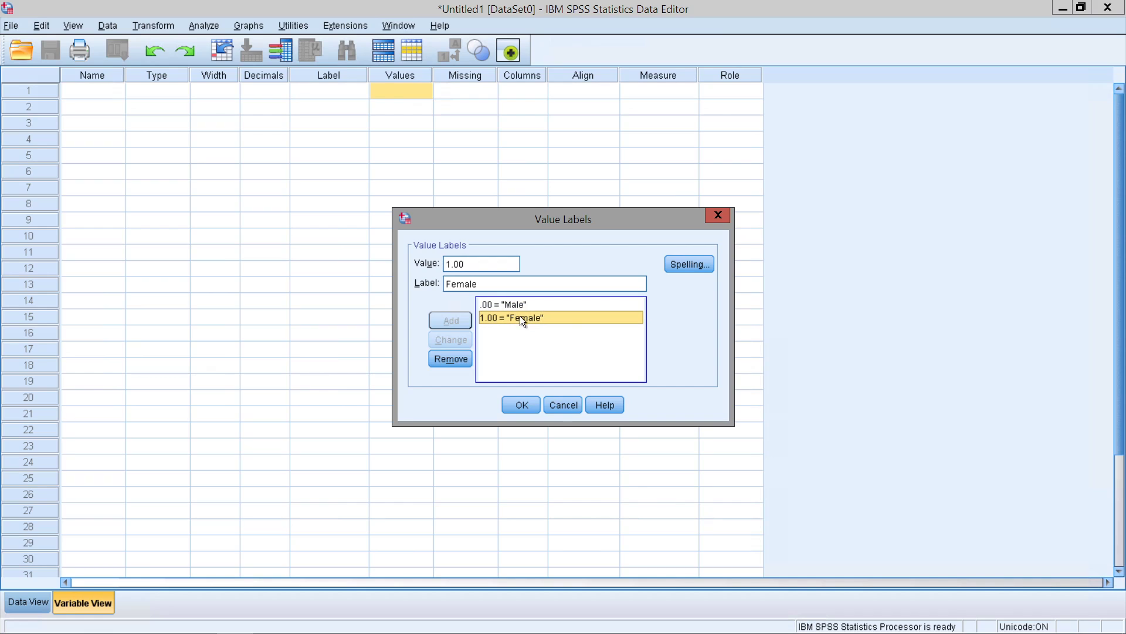
{"action": "left_click", "coordinate": [529, 305]}
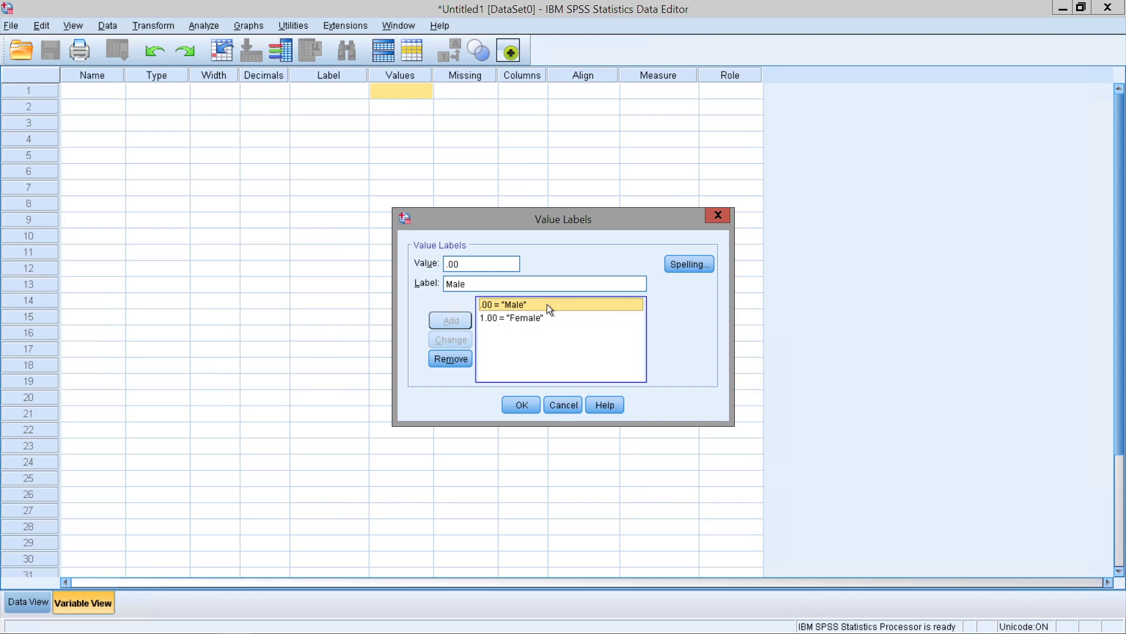
- Remove the Male and Female value labels, confirm the change, and clear the variable in the first row
{"action": "left_click", "coordinate": [455, 364]}
{"action": "left_click", "coordinate": [503, 305]}
{"action": "left_click", "coordinate": [463, 358]}
{"action": "left_click", "coordinate": [524, 403]}
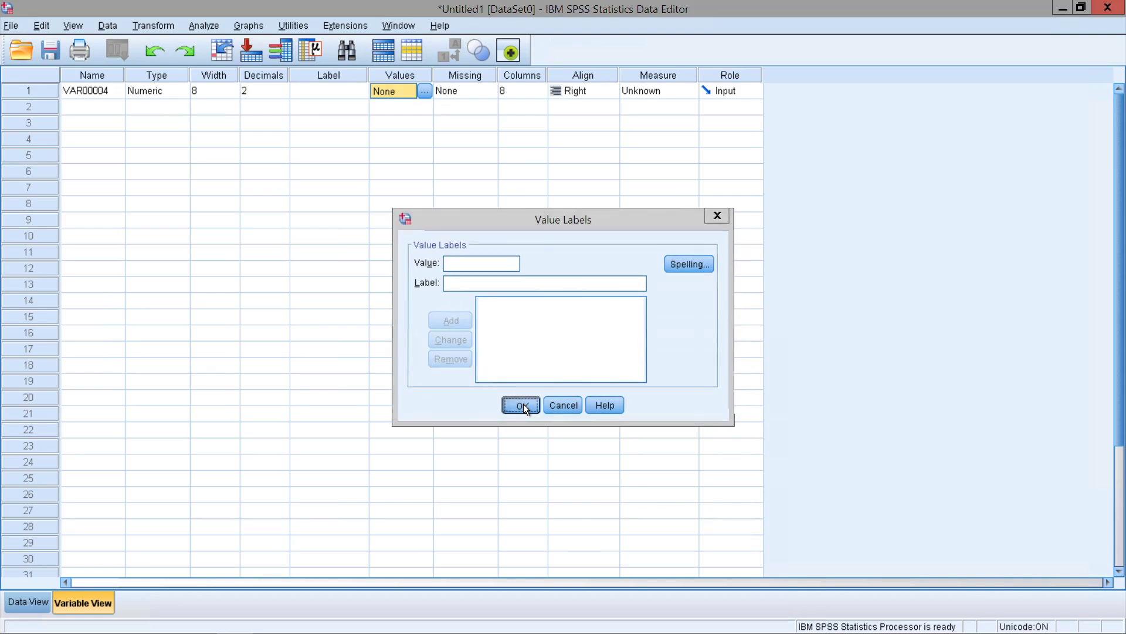
{"action": "right_click", "coordinate": [22, 88]}
{"action": "left_click", "coordinate": [78, 142]}
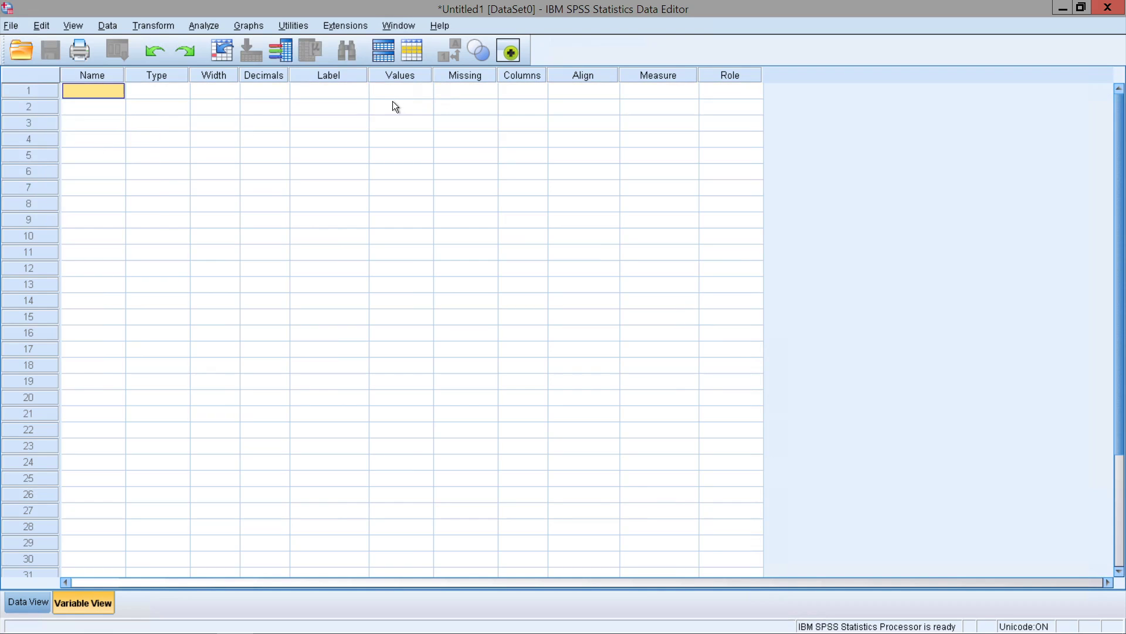
- Inspect the Values, Missing and Columns attributes of the empty first row
{"action": "left_click", "coordinate": [399, 92]}
{"action": "left_click", "coordinate": [469, 91]}
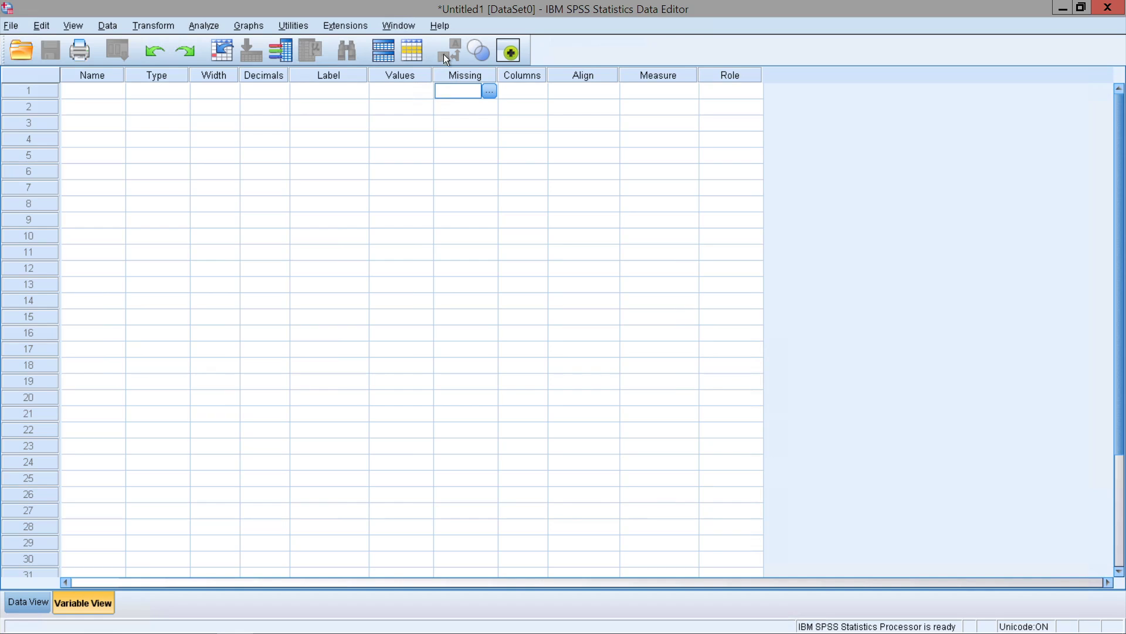
{"action": "left_click", "coordinate": [527, 92]}
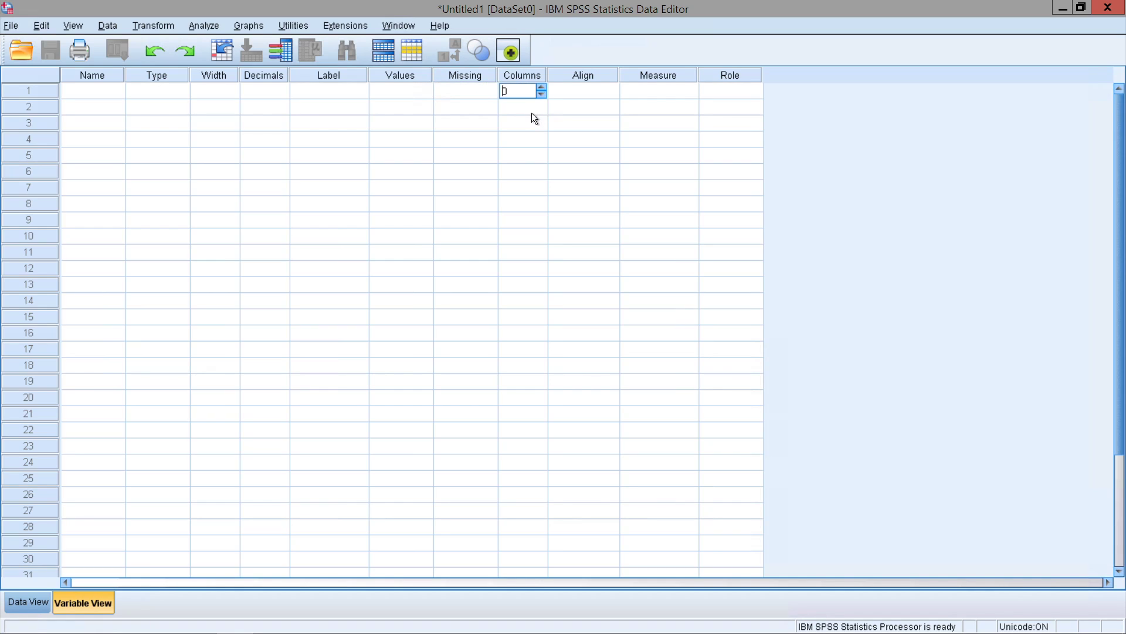
- Examine the alignment options available for a variable in the first row without choosing one
{"action": "left_click", "coordinate": [575, 96]}
{"action": "left_click", "coordinate": [576, 96]}
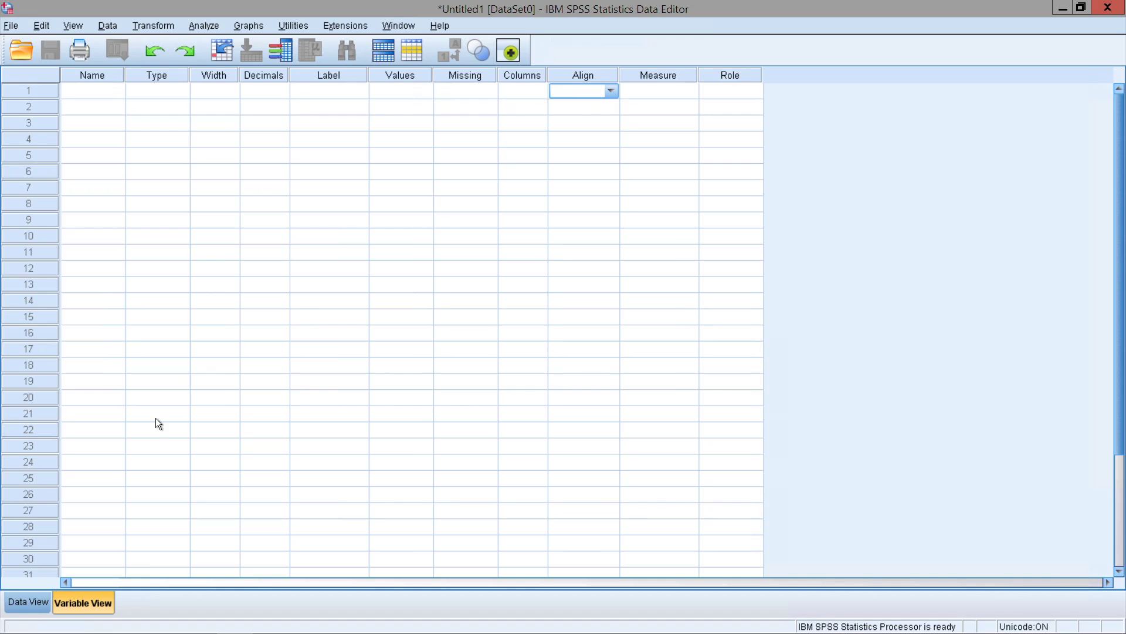
{"action": "left_click", "coordinate": [32, 609]}
{"action": "left_click", "coordinate": [88, 600]}
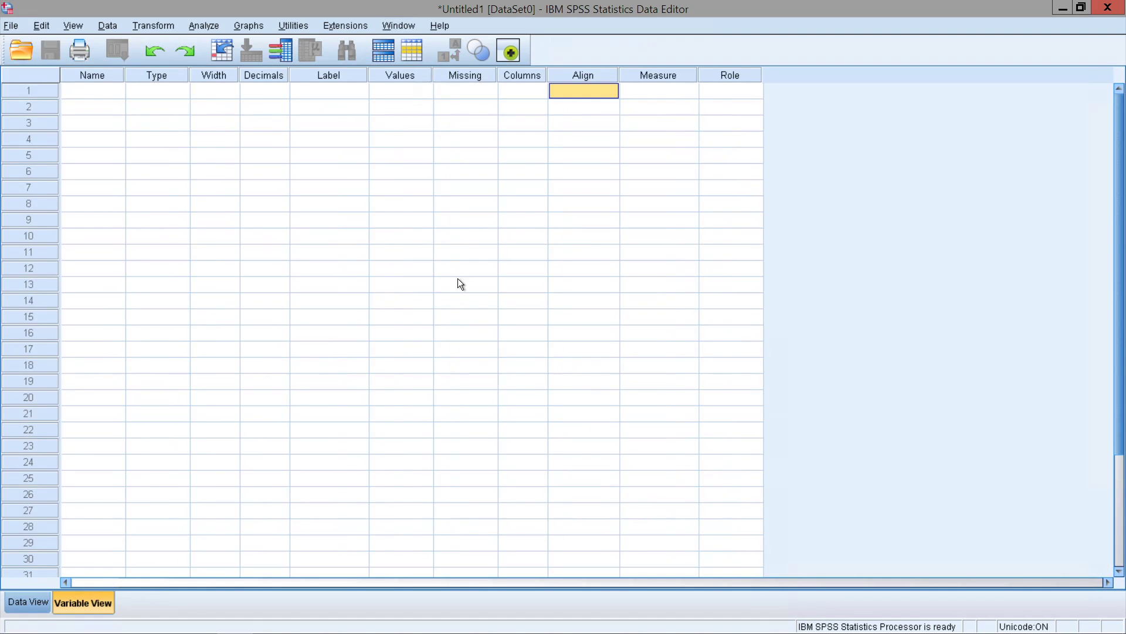
{"action": "left_click", "coordinate": [580, 94]}
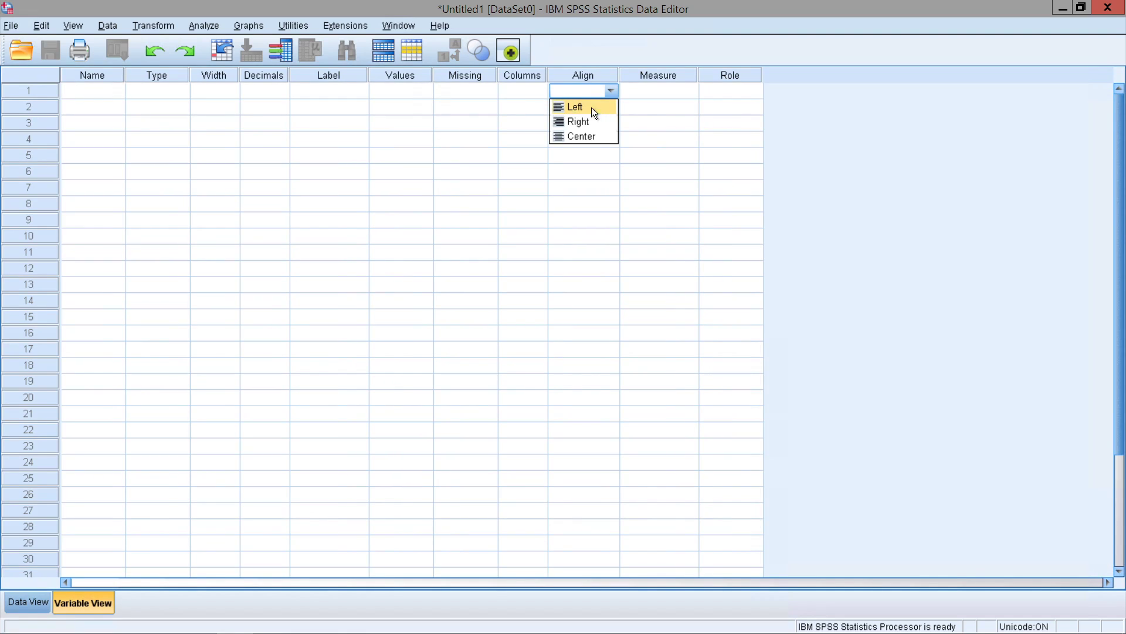
{"action": "left_click", "coordinate": [320, 267]}
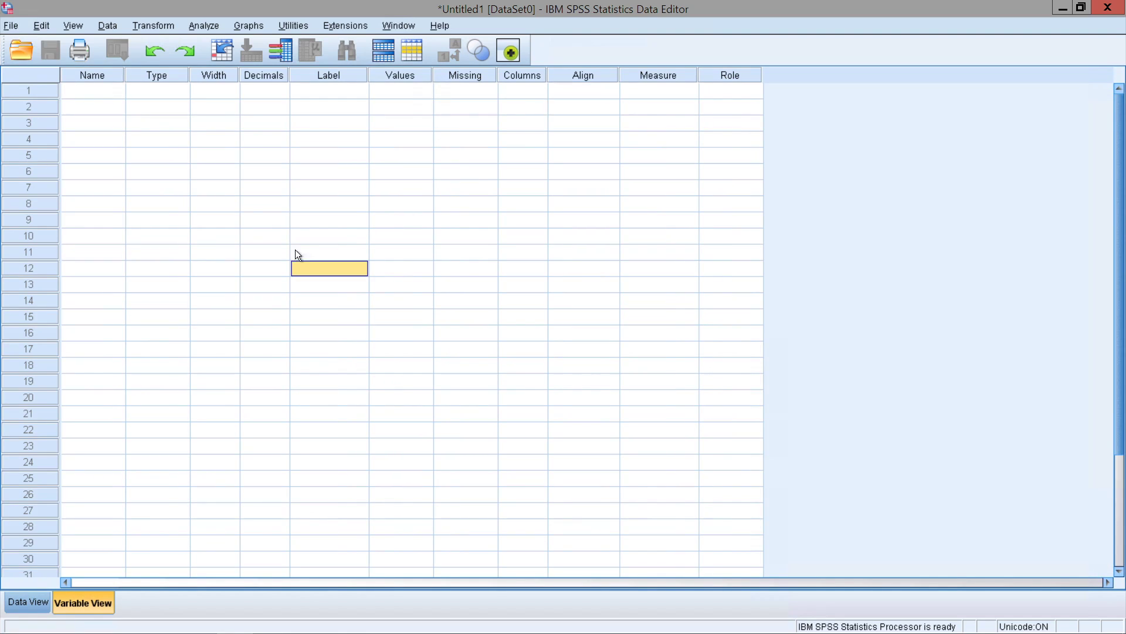
{"action": "left_click", "coordinate": [607, 95]}
{"action": "left_click", "coordinate": [315, 193]}
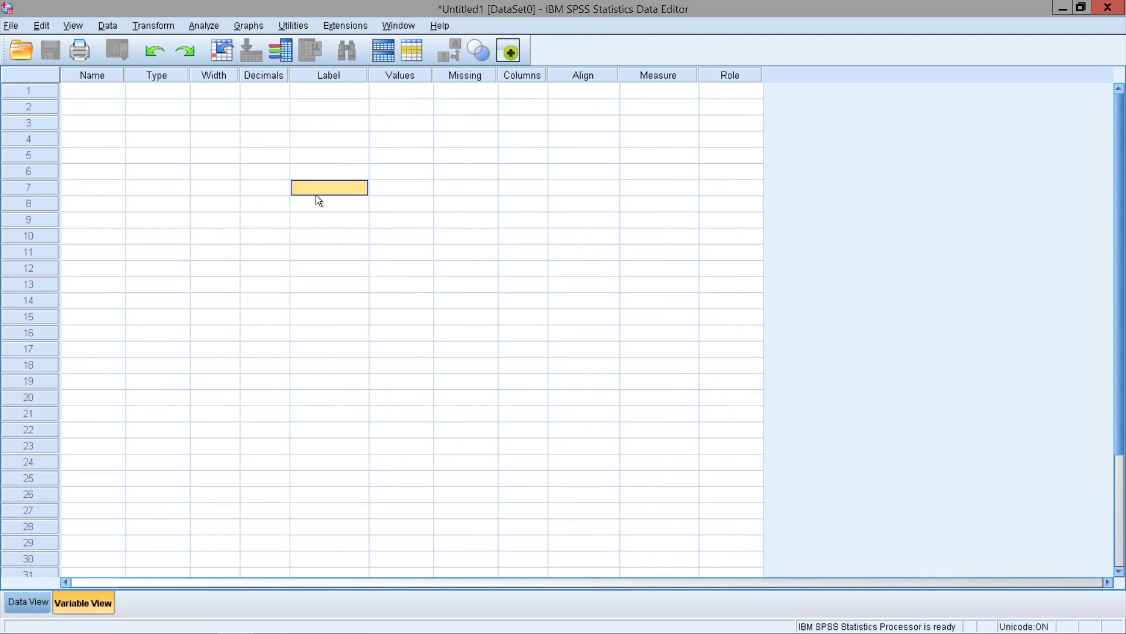
{"action": "left_click", "coordinate": [566, 104]}
{"action": "left_click", "coordinate": [214, 188]}
{"action": "left_click", "coordinate": [573, 94]}
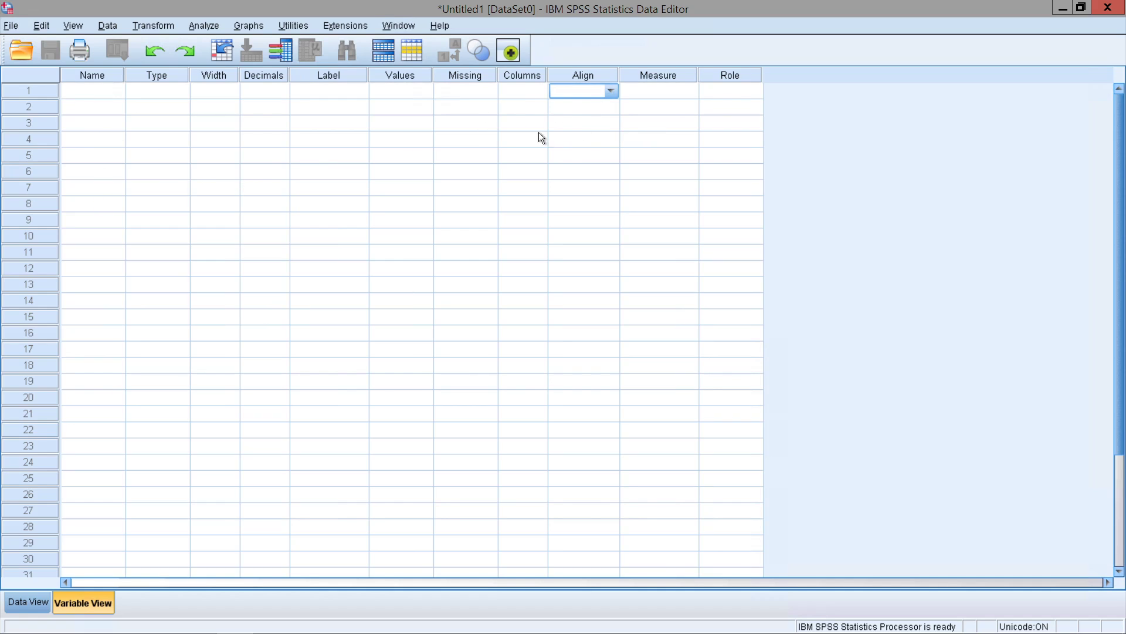
- Examine the measurement level options available for the first row without choosing one
{"action": "left_click", "coordinate": [657, 89]}
{"action": "left_click", "coordinate": [670, 88]}
{"action": "left_click", "coordinate": [671, 87]}
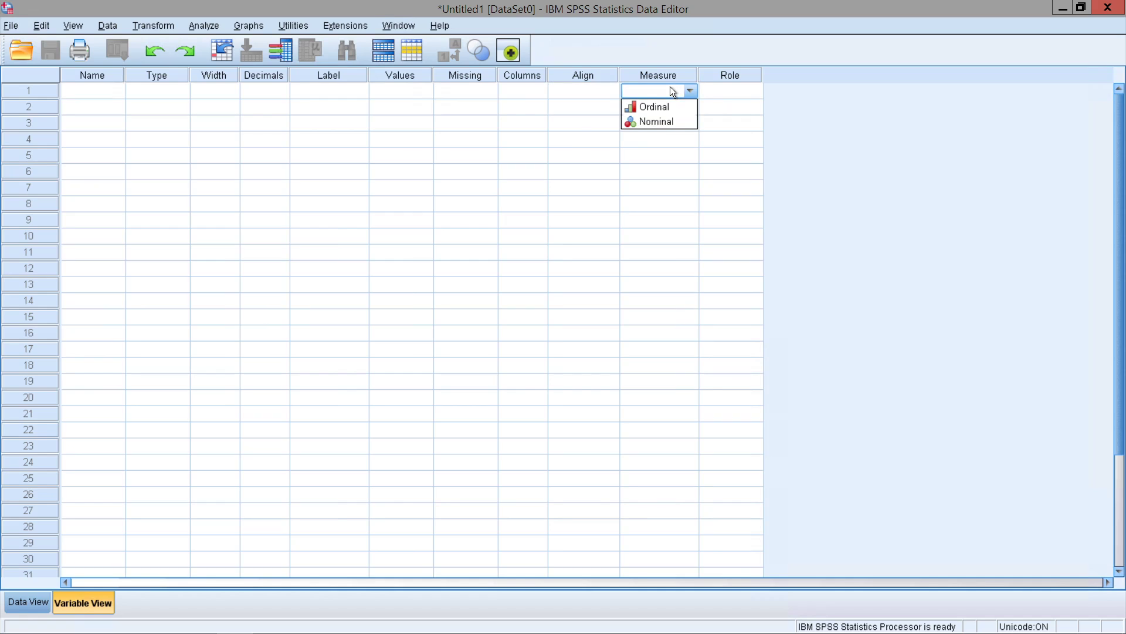
{"action": "left_click", "coordinate": [660, 89]}
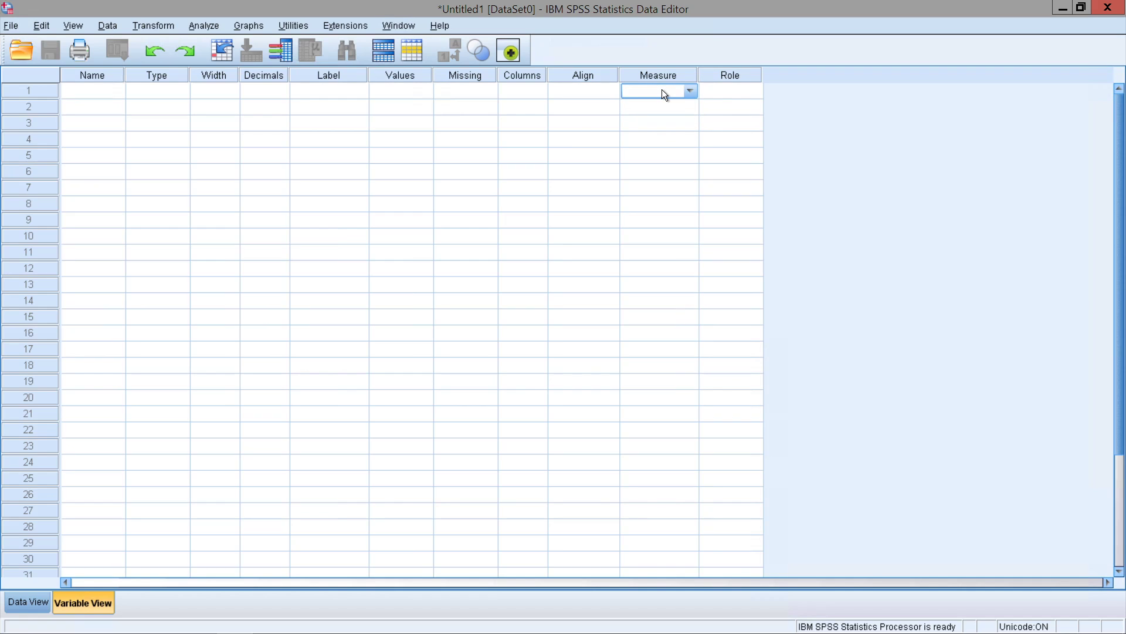
{"action": "left_click", "coordinate": [661, 89]}
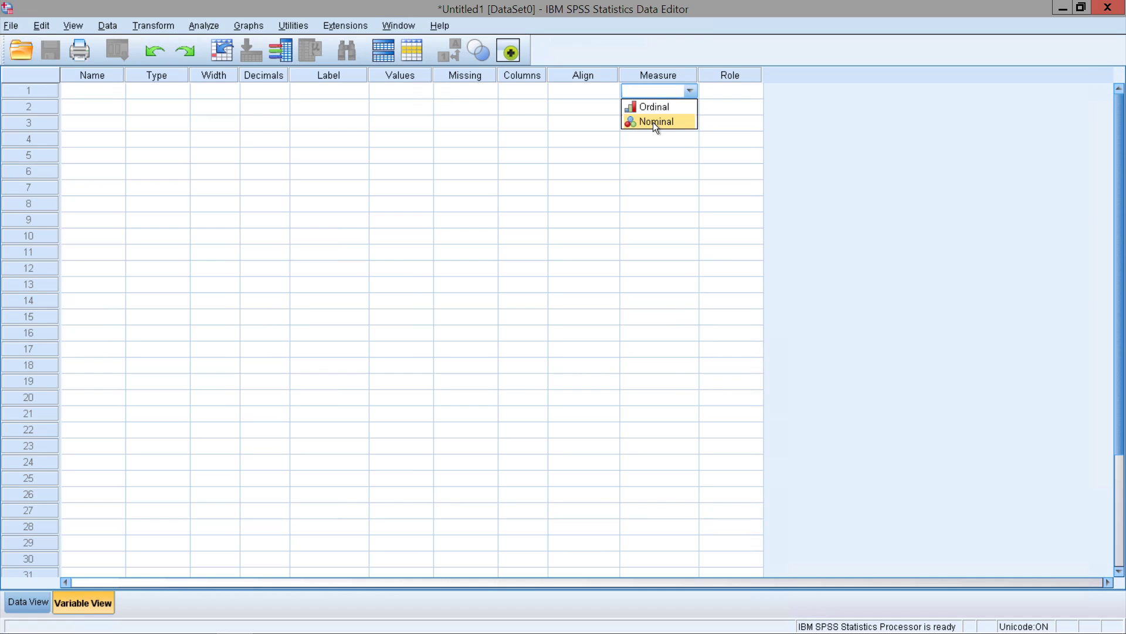
{"action": "left_click", "coordinate": [649, 176]}
{"action": "left_click", "coordinate": [655, 91]}
{"action": "left_click", "coordinate": [654, 91]}
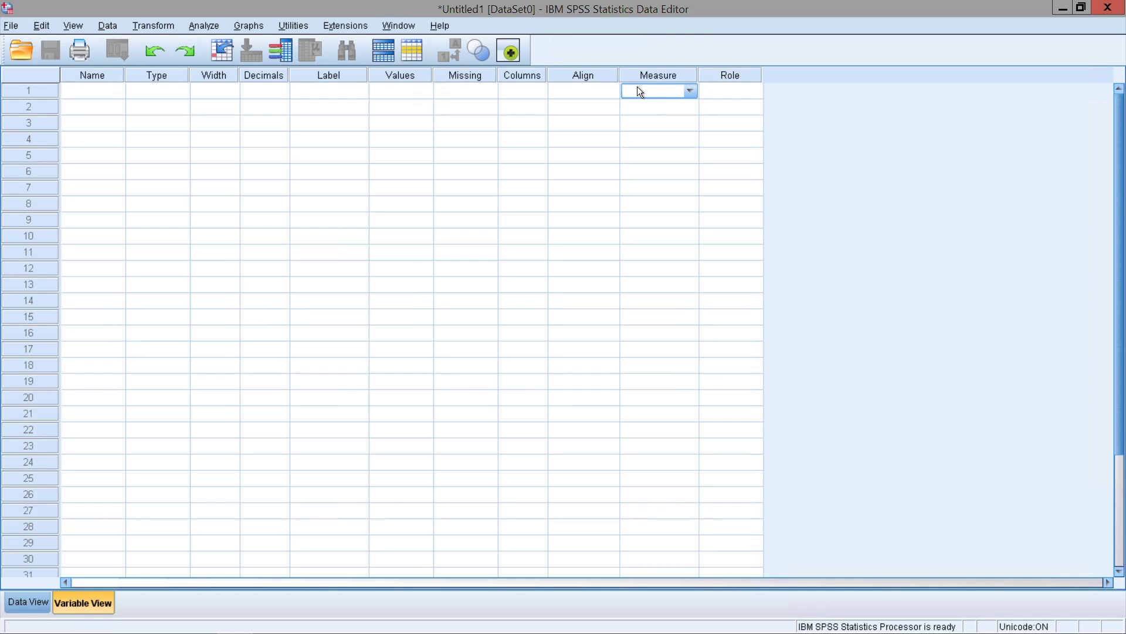
- Examine the Role options available for the first row without choosing one
{"action": "left_click", "coordinate": [727, 99]}
{"action": "left_click", "coordinate": [725, 94]}
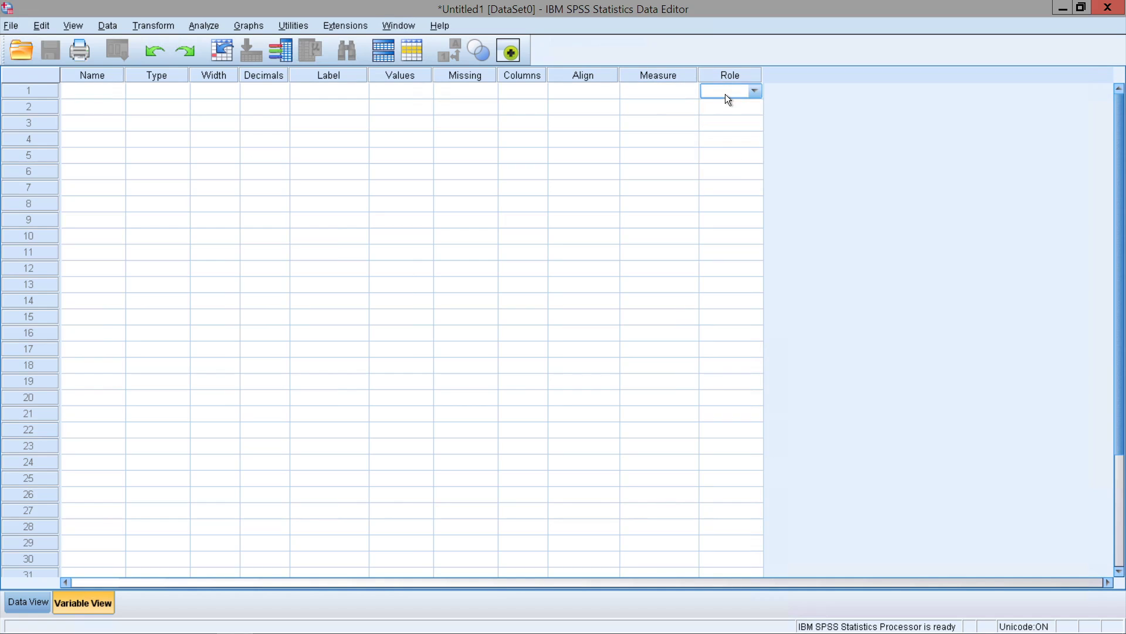
{"action": "left_click", "coordinate": [724, 94]}
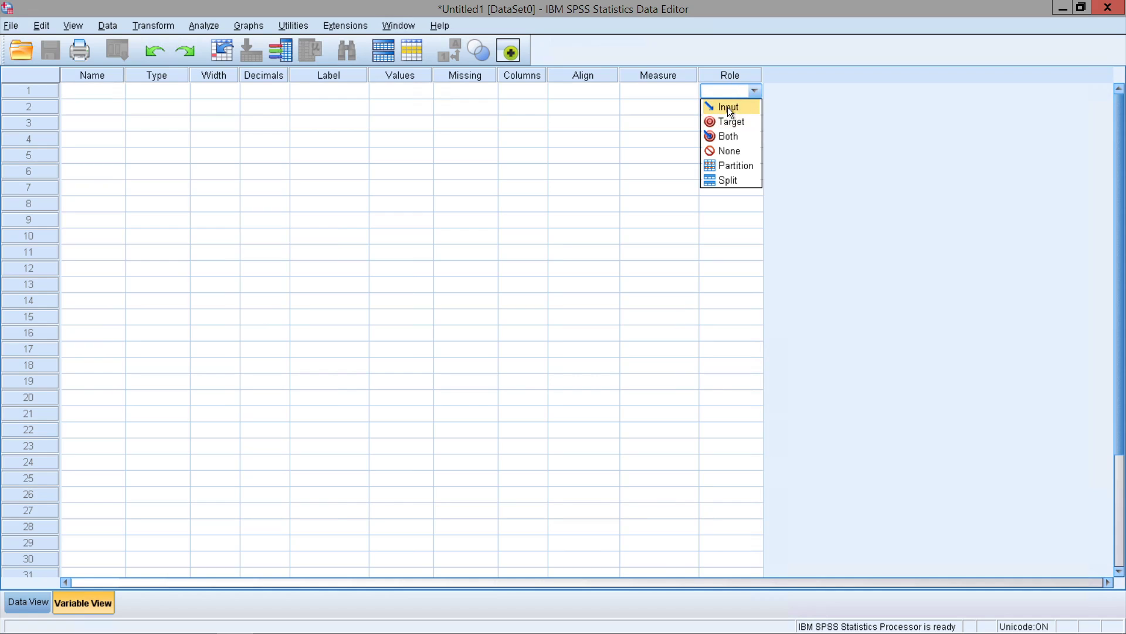
{"action": "left_click", "coordinate": [838, 121]}
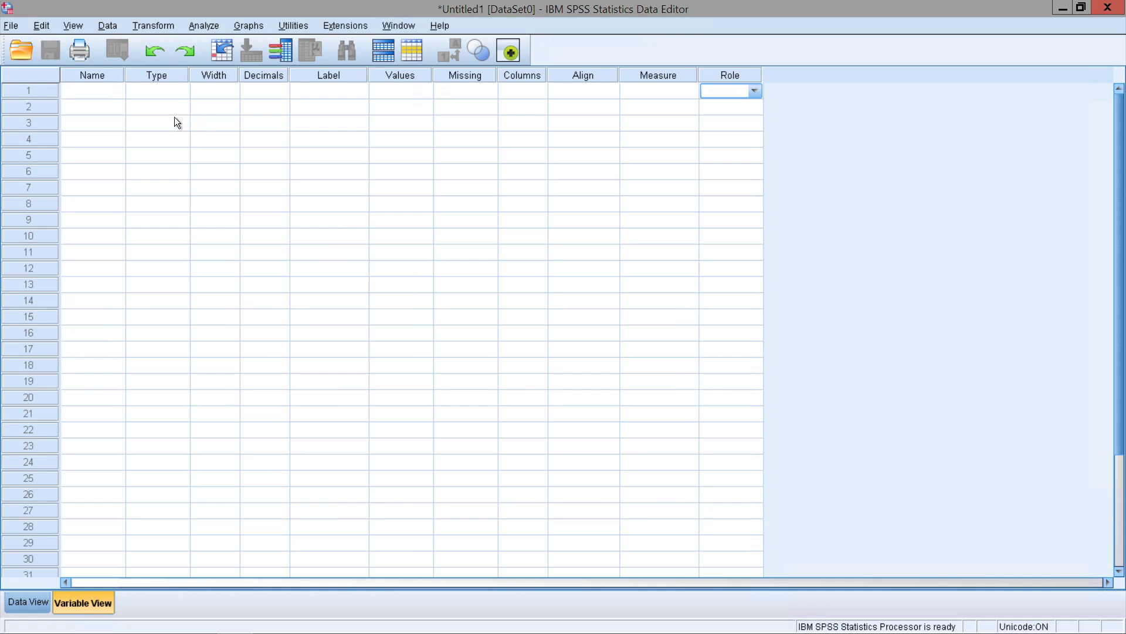
- Review the Name, Type, Label and Values attributes of the empty first row
{"action": "left_click", "coordinate": [118, 96]}
{"action": "left_click", "coordinate": [156, 94]}
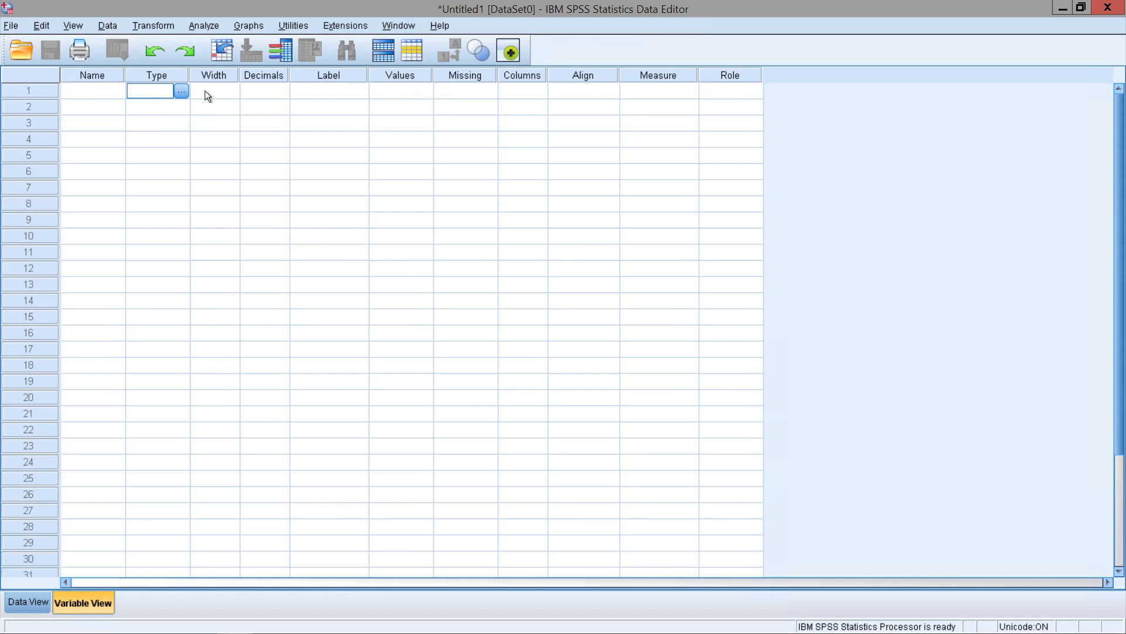
{"action": "left_click", "coordinate": [319, 96]}
{"action": "left_click", "coordinate": [413, 94]}
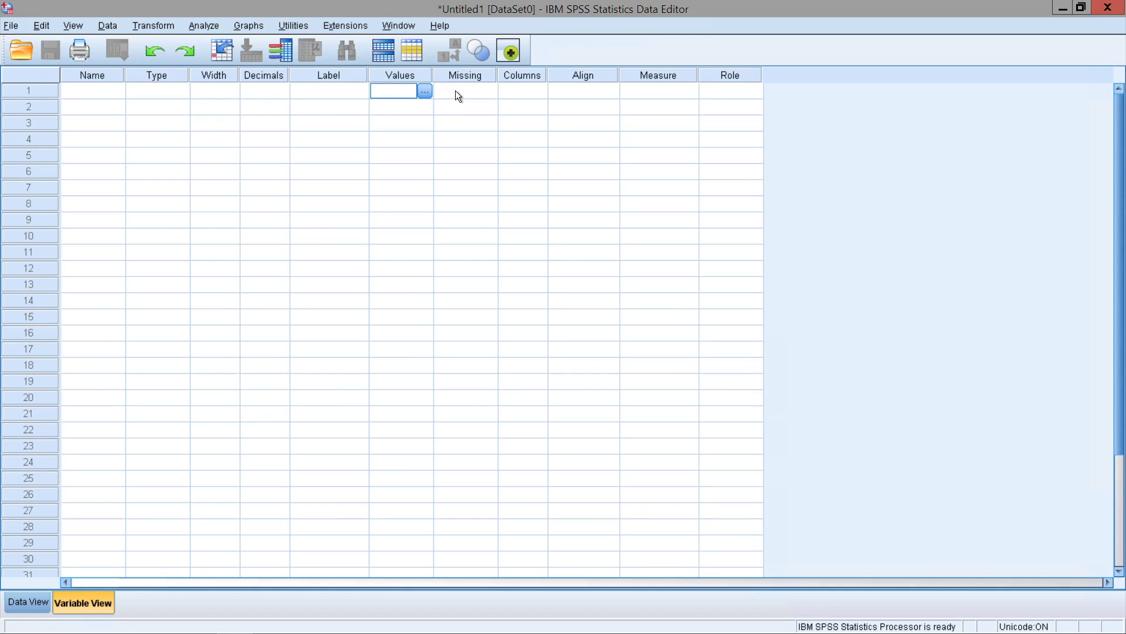
- Define the variables Players and Position in the first and second rows
{"action": "left_click", "coordinate": [101, 88]}
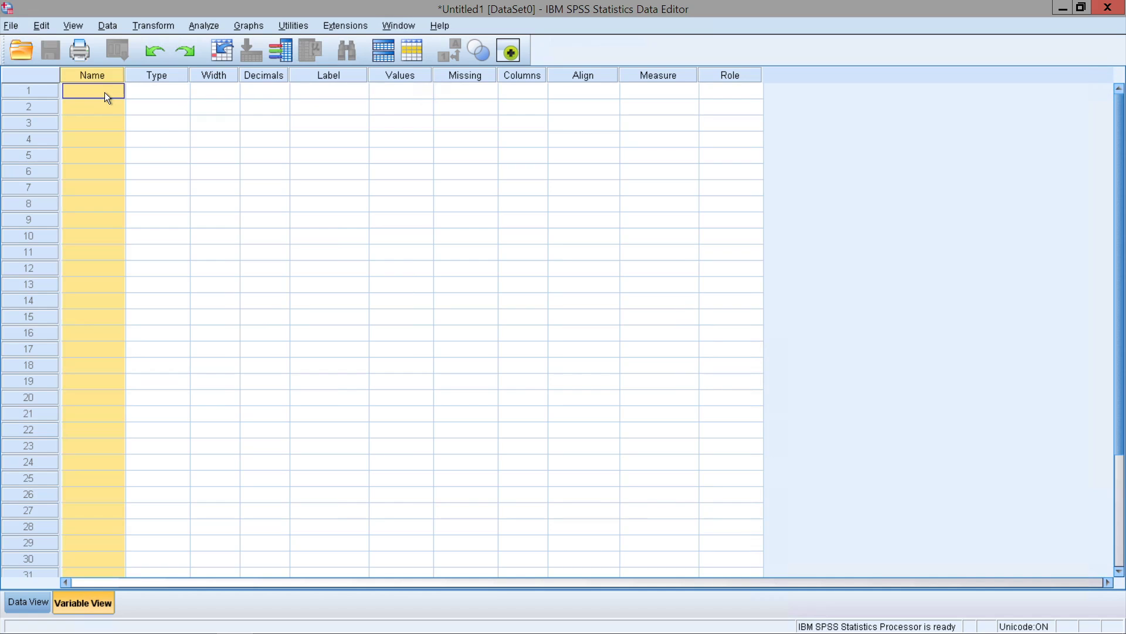
{"action": "left_click", "coordinate": [104, 93]}
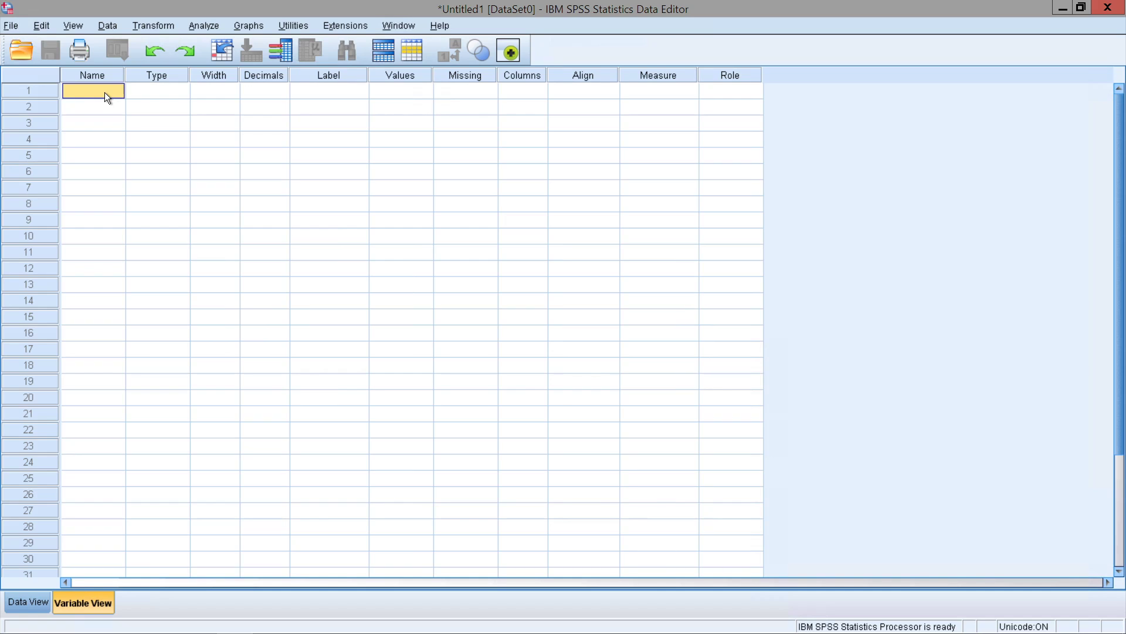
{"action": "double_click", "coordinate": [105, 93]}
{"action": "type", "text": "Players"}
{"action": "left_click", "coordinate": [103, 107]}
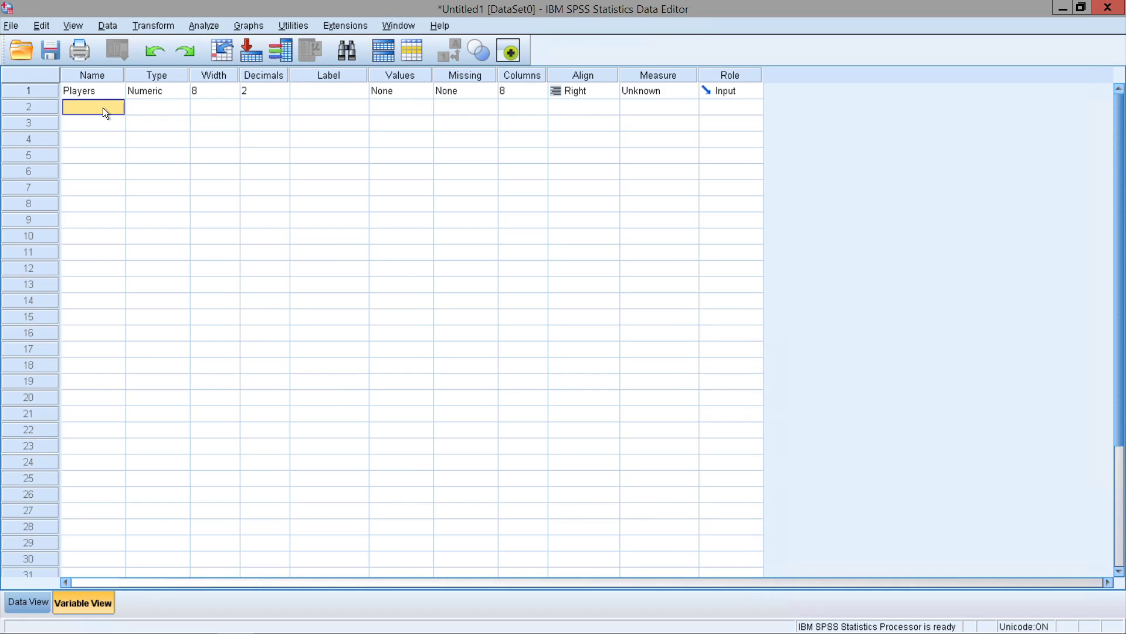
{"action": "left_click", "coordinate": [103, 107]}
{"action": "type", "text": "Position"}
- Define the variables Age and Salary in the third and fourth rows
{"action": "left_click", "coordinate": [99, 126]}
{"action": "left_click", "coordinate": [98, 125]}
{"action": "type", "text": "Age"}
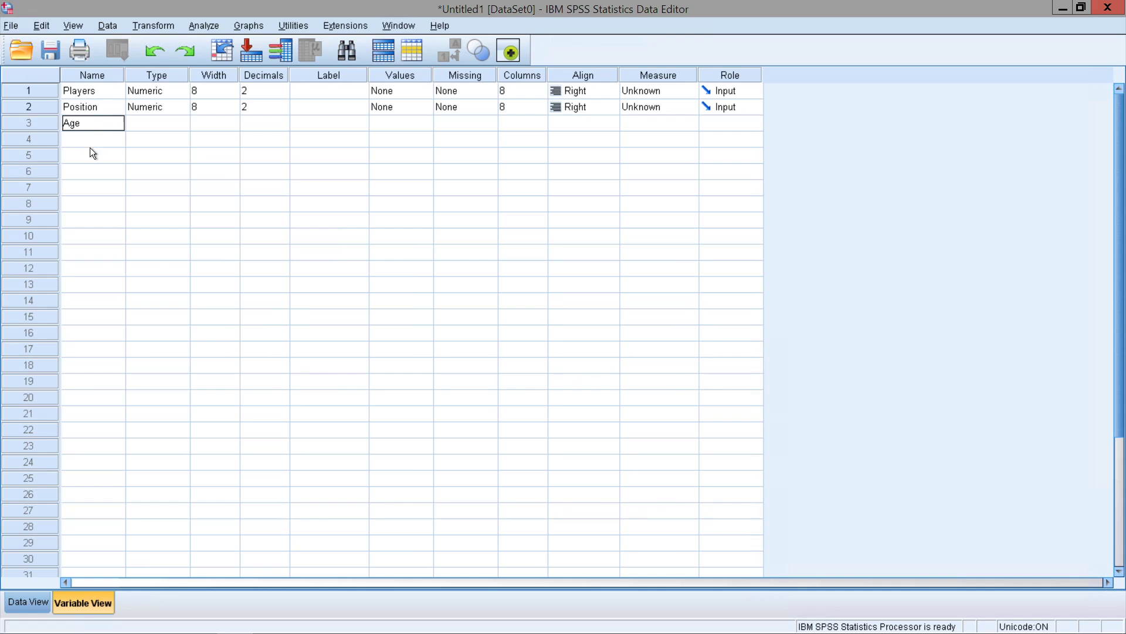
{"action": "left_click", "coordinate": [97, 138]}
{"action": "type", "text": "Salary"}
{"action": "left_click", "coordinate": [134, 182]}
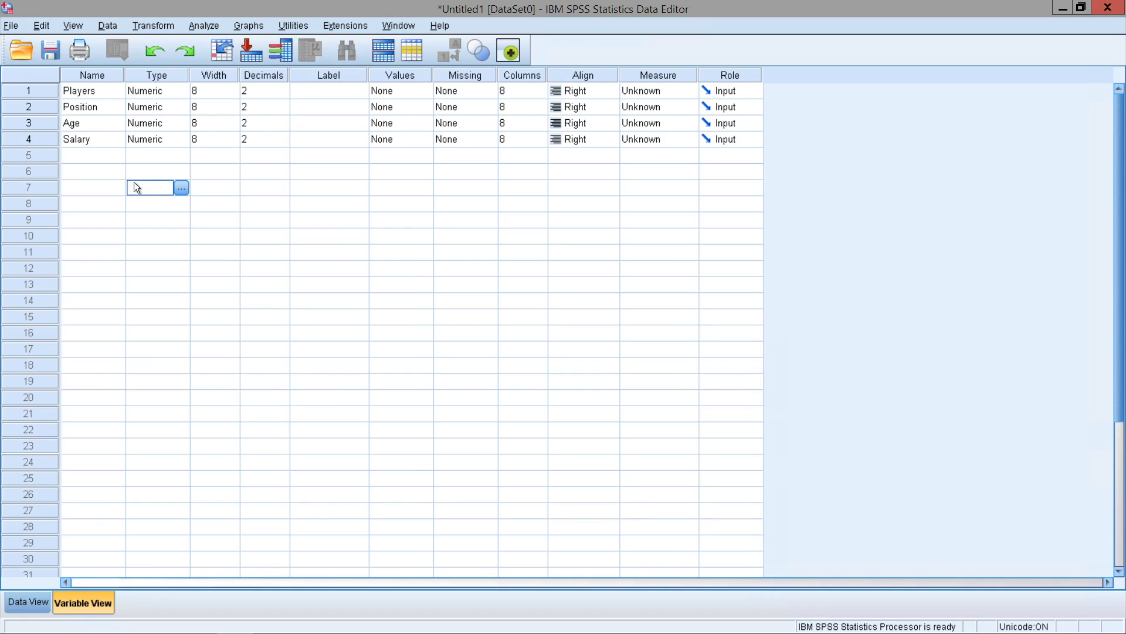
- Review the names of the four defined variables, from Players to Salary
{"action": "left_click", "coordinate": [99, 90]}
{"action": "left_click", "coordinate": [98, 107]}
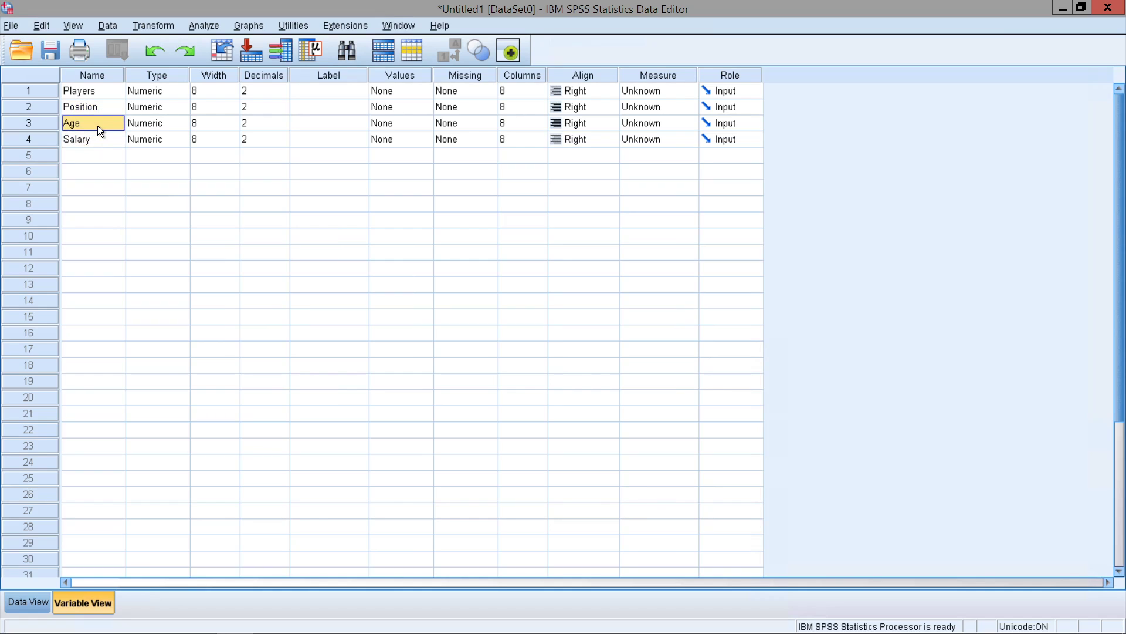
{"action": "left_click", "coordinate": [79, 138]}
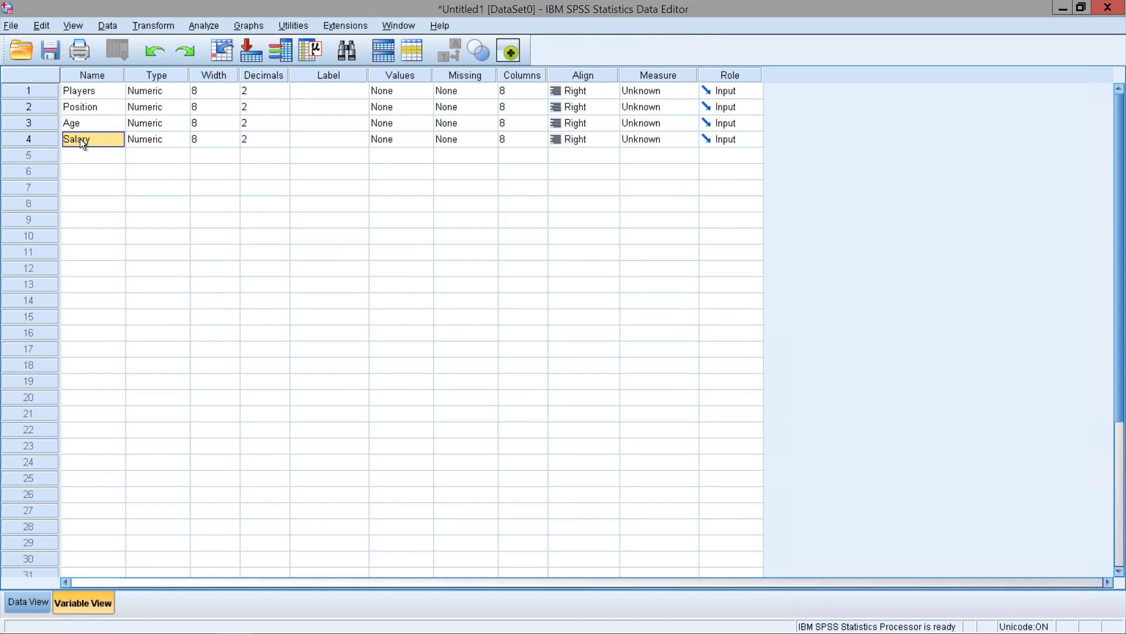
{"action": "left_click", "coordinate": [102, 91]}
{"action": "left_click", "coordinate": [100, 101]}
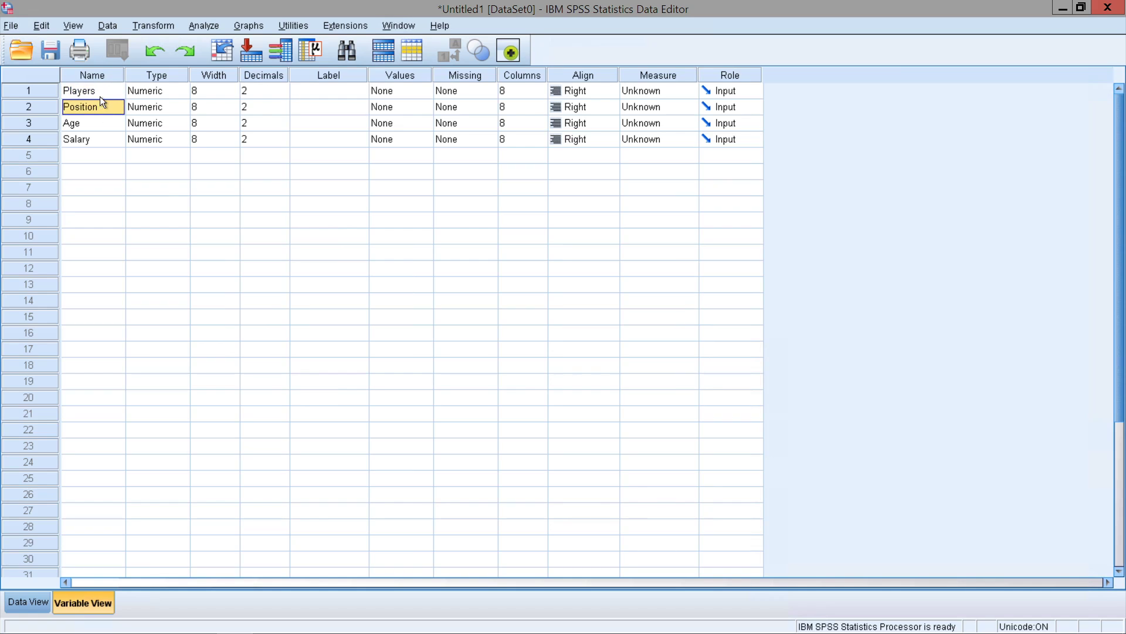
- Check in Data View how the four defined variables appear as columns, comparing them with their rows in Variable View
{"action": "left_click", "coordinate": [31, 604]}
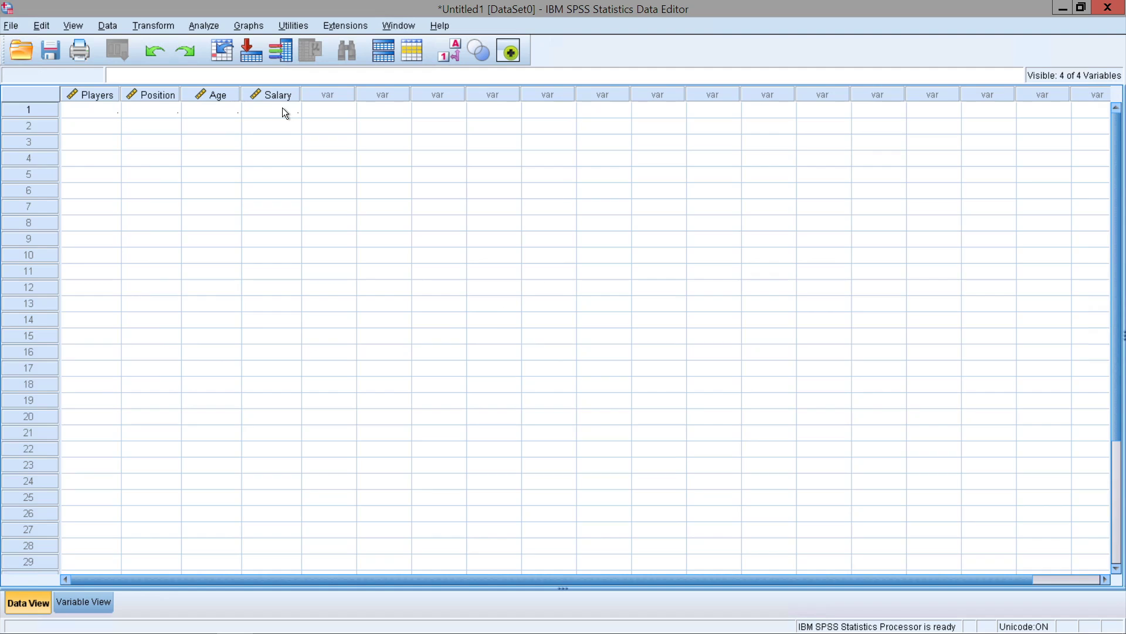
{"action": "left_click", "coordinate": [93, 106]}
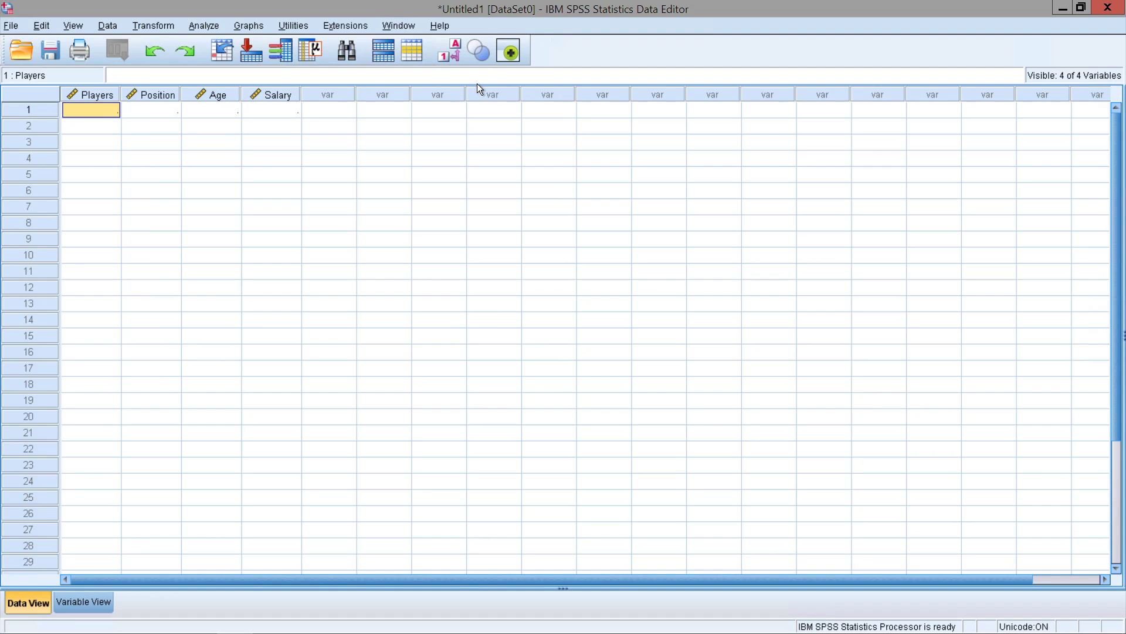
{"action": "key", "text": "F2"}
{"action": "left_click", "coordinate": [83, 604]}
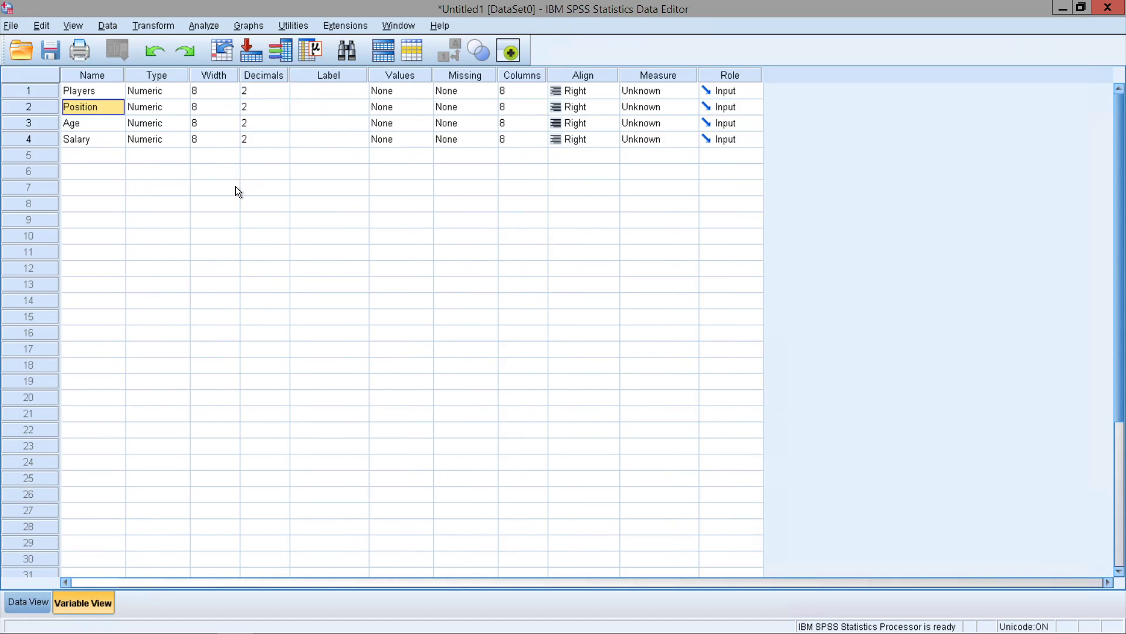
{"action": "left_click", "coordinate": [29, 602]}
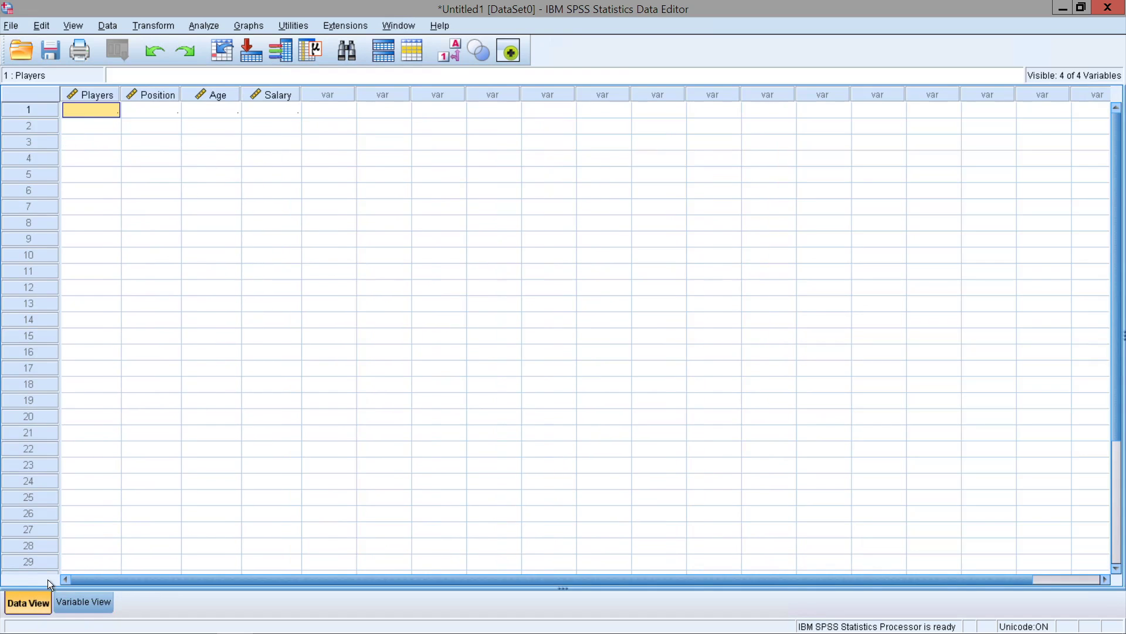
- Try to enter the text Kershaw in the first Players cell while the variable is still numeric
{"action": "double_click", "coordinate": [101, 113]}
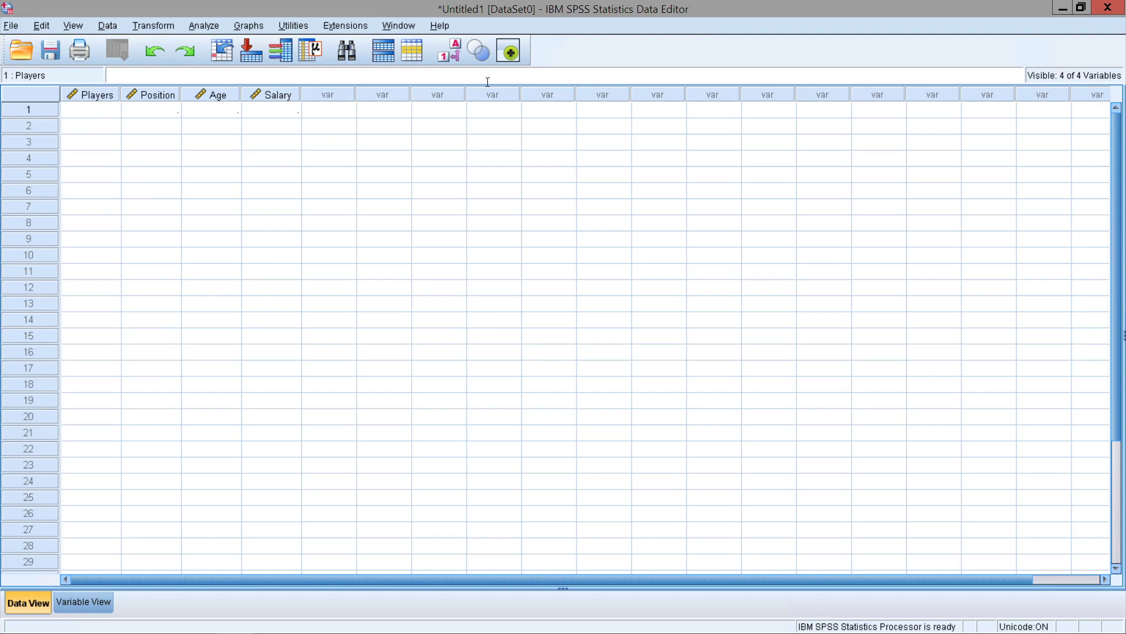
{"action": "type", "text": "KErshaw"}
{"action": "key", "text": "Return"}
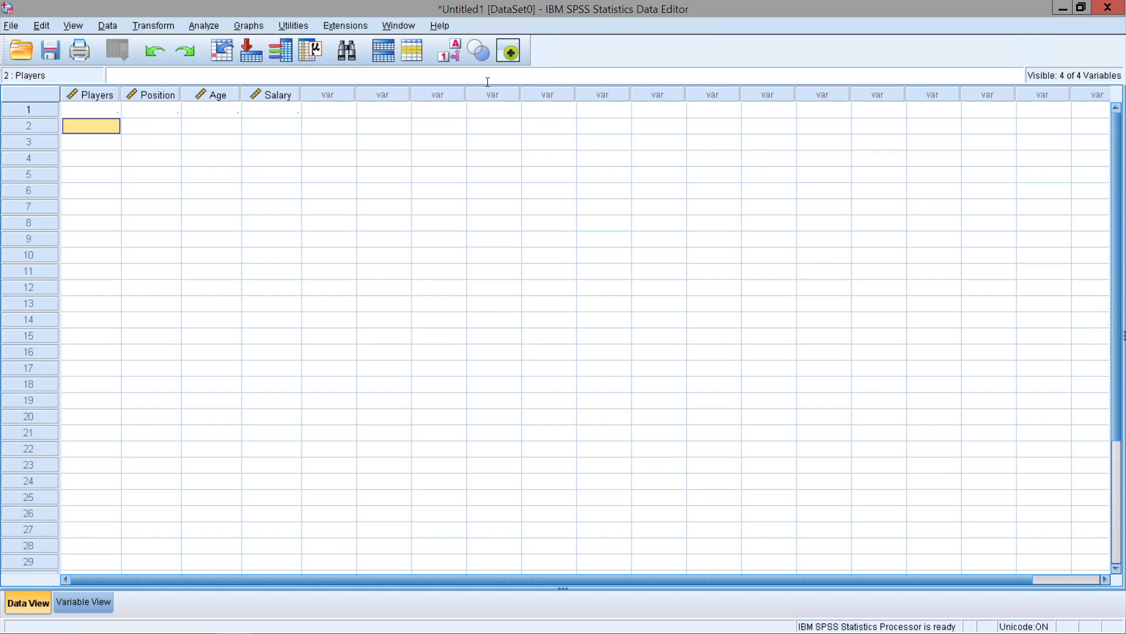
{"action": "left_click", "coordinate": [106, 101]}
{"action": "left_click", "coordinate": [158, 120]}
{"action": "left_click", "coordinate": [107, 113]}
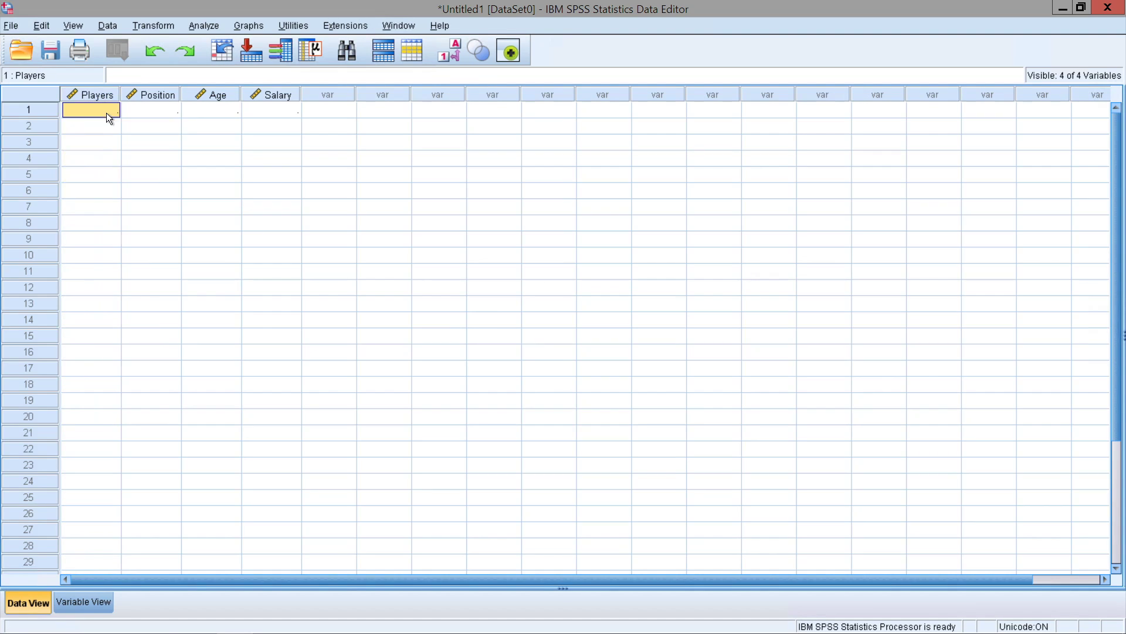
- Change the Players variable's type to String with a length of 12 characters
{"action": "left_click", "coordinate": [86, 604]}
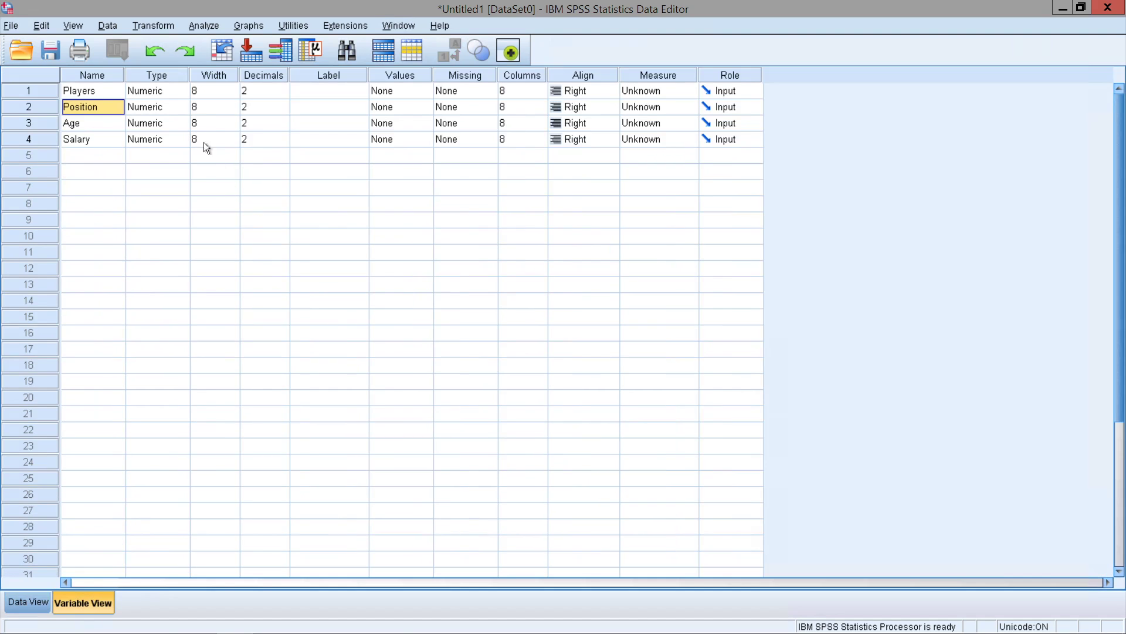
{"action": "left_click", "coordinate": [162, 93]}
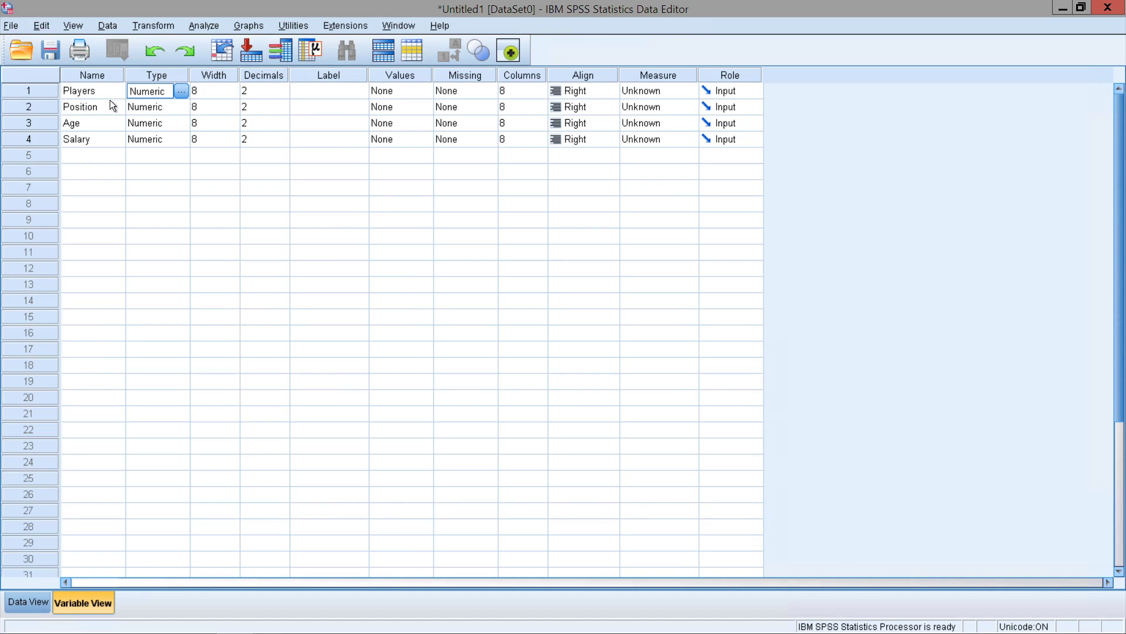
{"action": "left_click", "coordinate": [181, 92]}
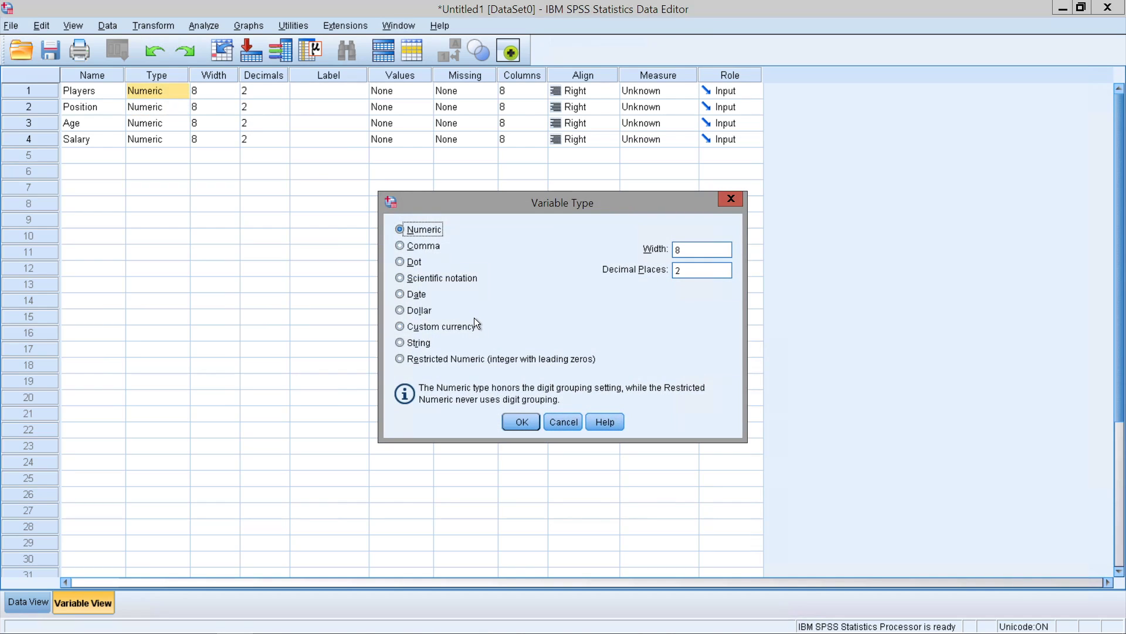
{"action": "left_click", "coordinate": [410, 344]}
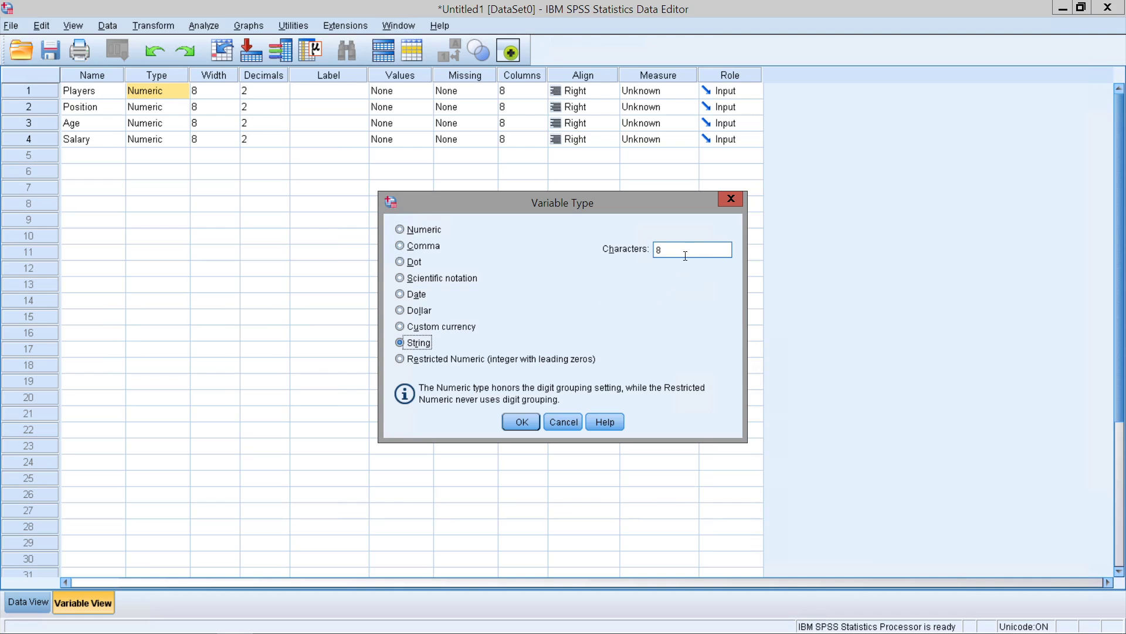
{"action": "double_click", "coordinate": [688, 249]}
{"action": "type", "text": "12"}
{"action": "left_click", "coordinate": [521, 422]}
- Change the Position variable's type to String with a length of 12 characters
{"action": "left_click", "coordinate": [176, 107]}
{"action": "left_click", "coordinate": [182, 107]}
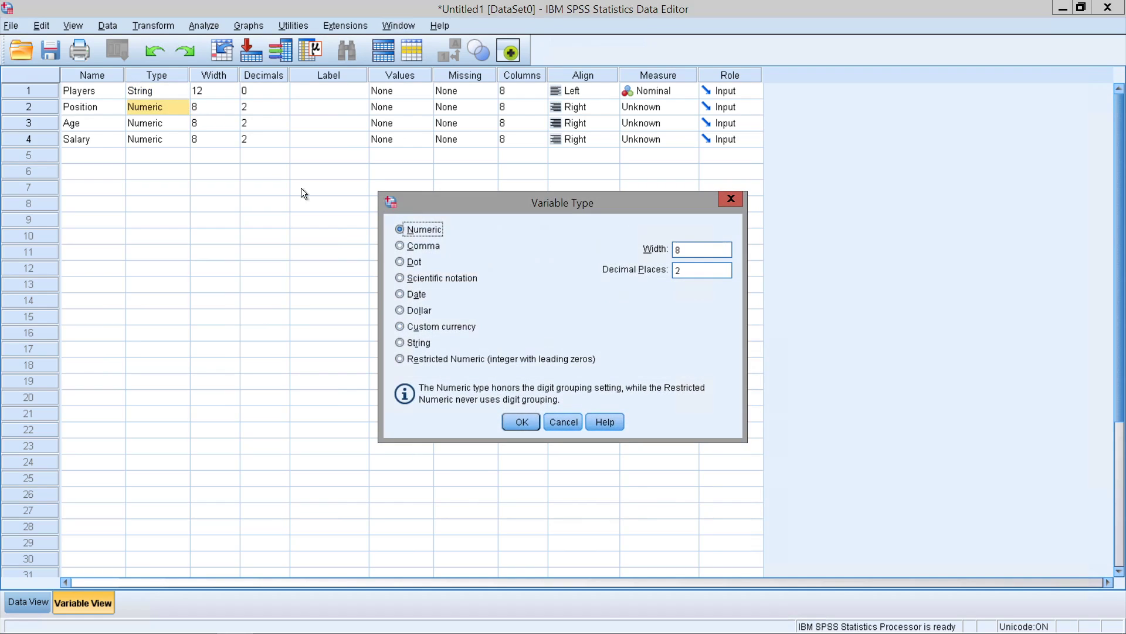
{"action": "left_click", "coordinate": [431, 343]}
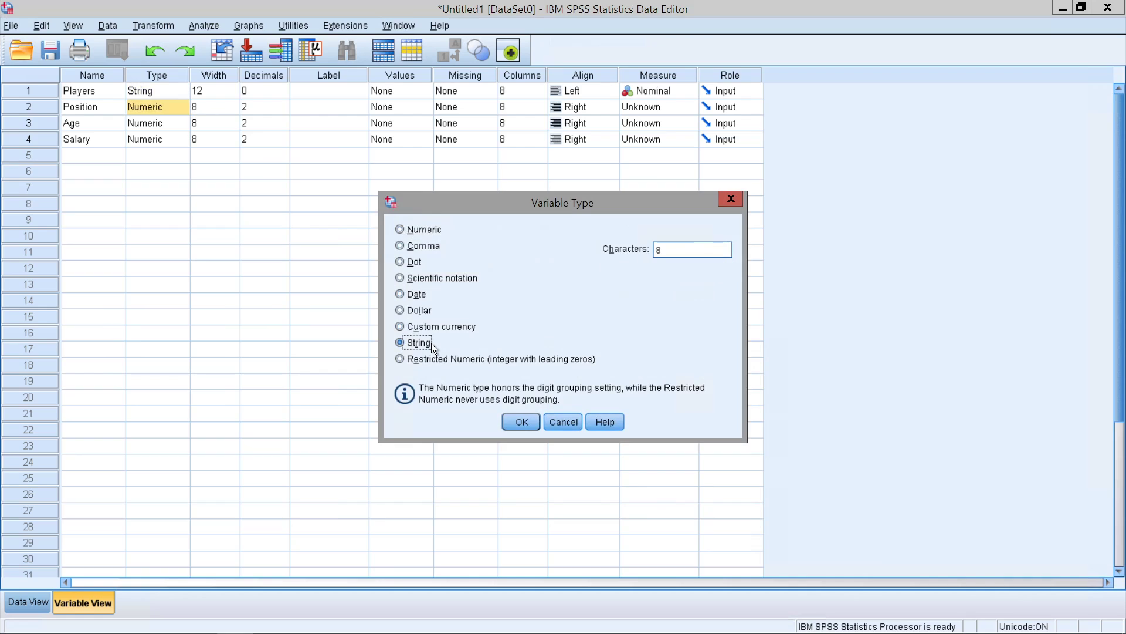
{"action": "double_click", "coordinate": [701, 251]}
{"action": "type", "text": "12"}
{"action": "left_click", "coordinate": [521, 422]}
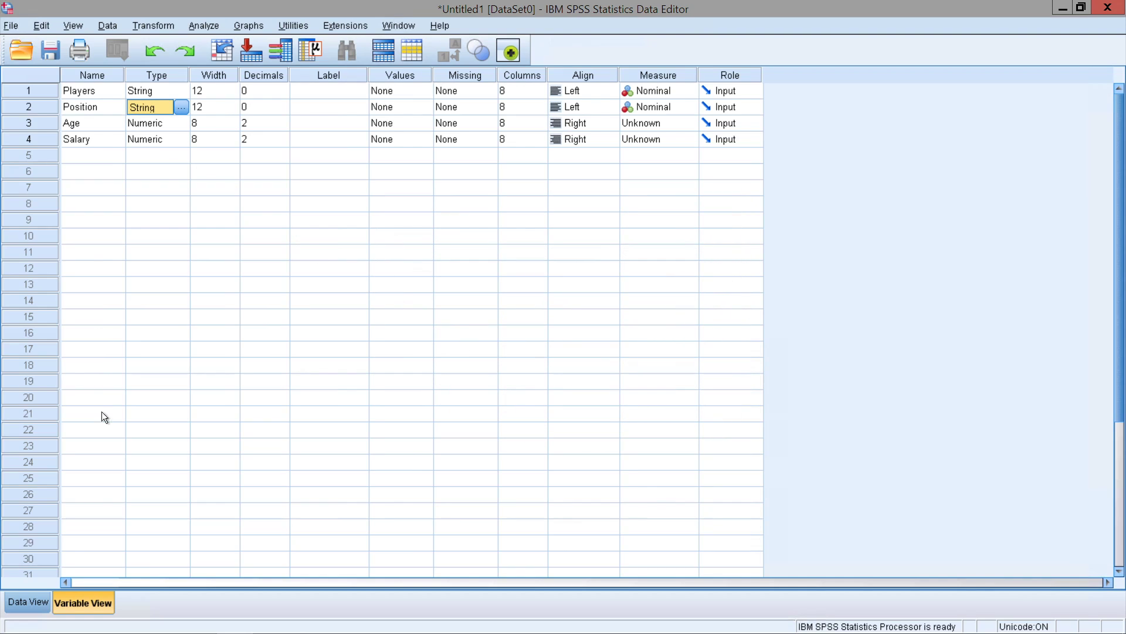
- Enter Kershaw, Greinke and Price in rows 1 to 3 of the Players column in Data View
{"action": "left_click", "coordinate": [37, 604]}
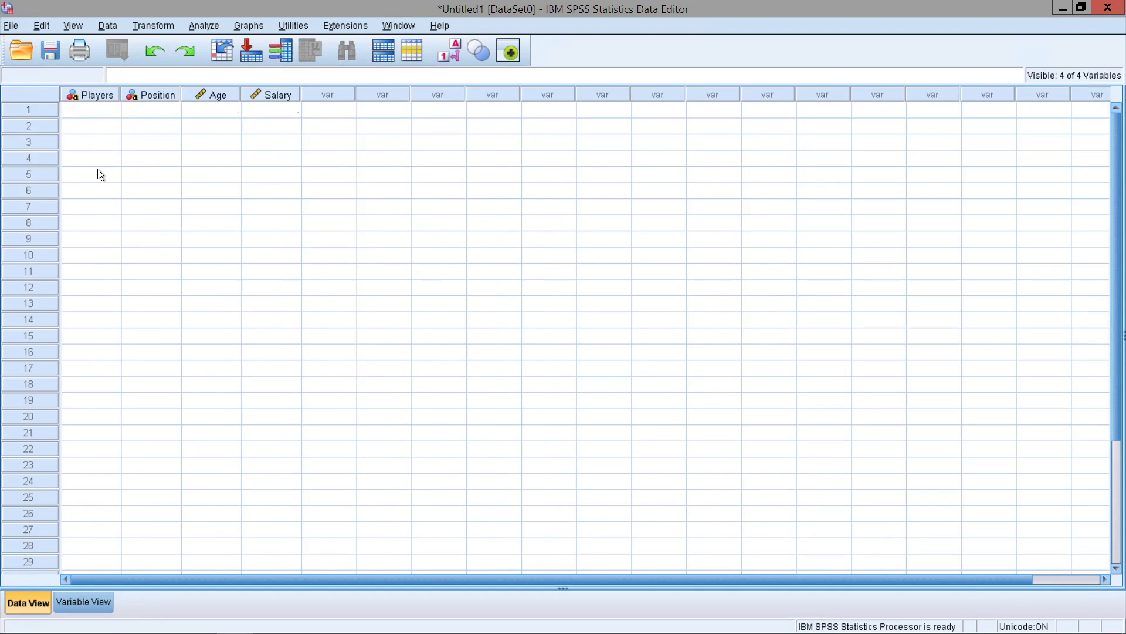
{"action": "left_click", "coordinate": [98, 111]}
{"action": "type", "text": "Kershaw"}
{"action": "key", "text": "Return"}
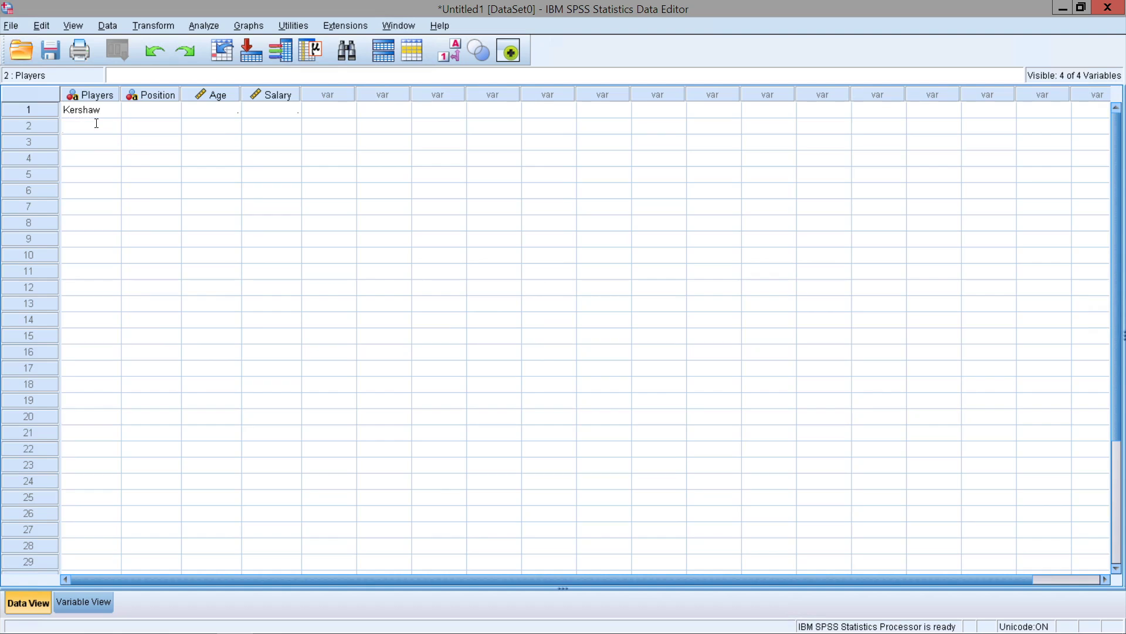
{"action": "type", "text": "Greinke"}
{"action": "left_click", "coordinate": [95, 143]}
{"action": "type", "text": "Price"}
{"action": "key", "text": "Return"}
- Enter Verlander, Cabrera, Hernandez and Sabathia in rows 4 to 7 of the Players column
{"action": "type", "text": "Verlander"}
{"action": "key", "text": "Return"}
{"action": "type", "text": "Cabrera"}
{"action": "key", "text": "Return"}
{"action": "type", "text": "Hernandez"}
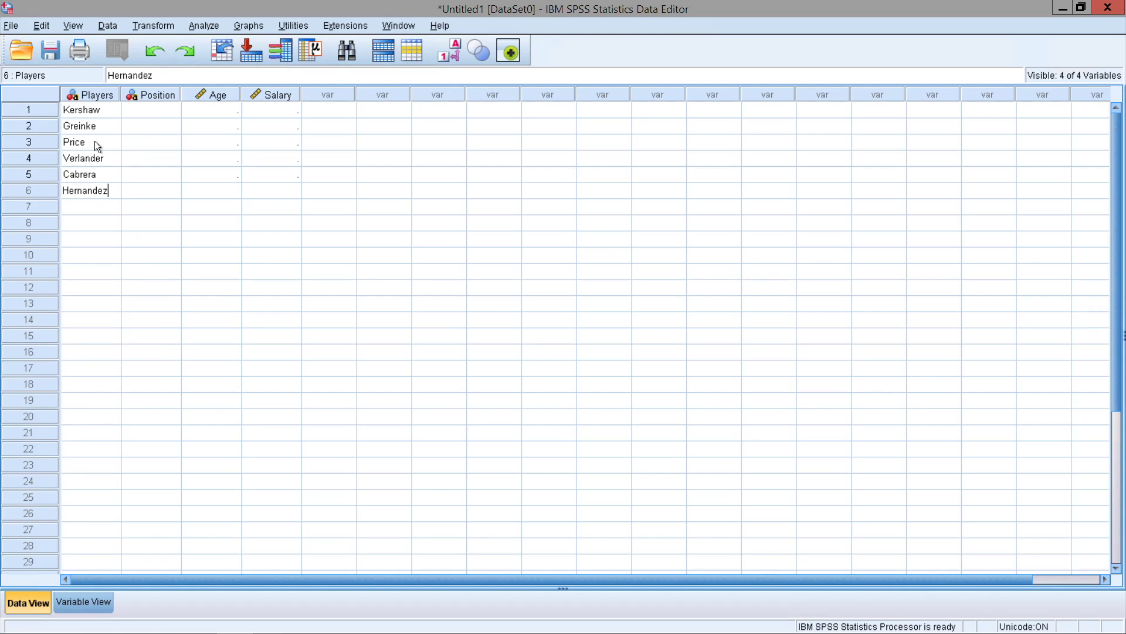
{"action": "key", "text": "Return"}
{"action": "type", "text": "Sabathi"}
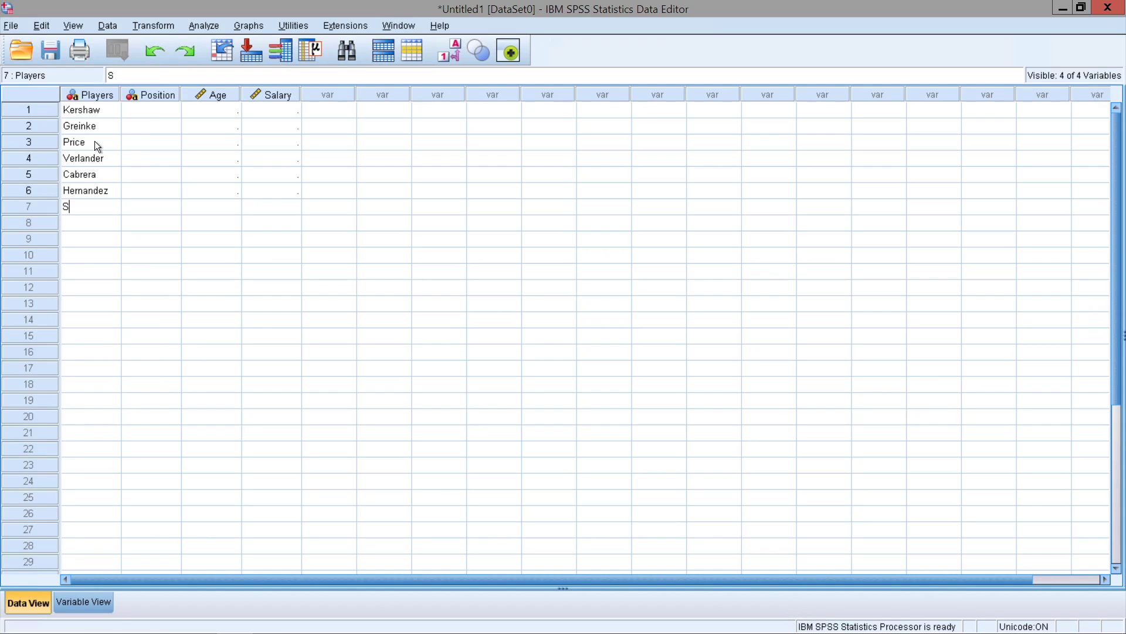
{"action": "type", "text": "a"}
{"action": "key", "text": "Return"}
- Enter Lester, Howard, Pujls and Cane in rows 8 to 11 of the Players column
{"action": "type", "text": "Lester"}
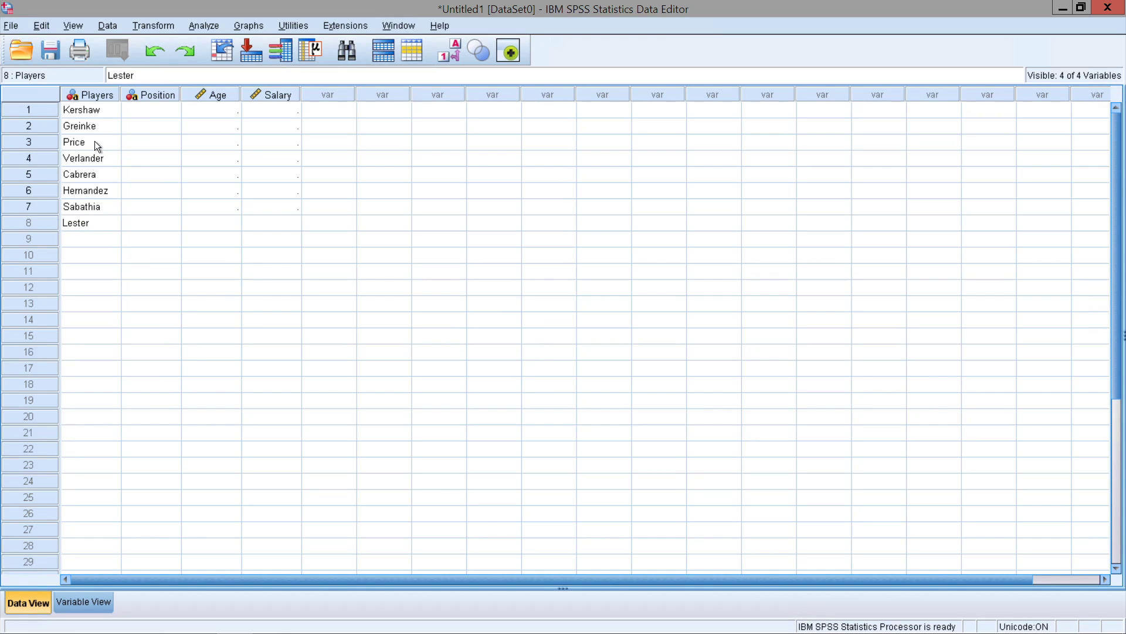
{"action": "key", "text": "Return"}
{"action": "type", "text": "Howard"}
{"action": "key", "text": "Return"}
{"action": "type", "text": "Pujls"}
{"action": "key", "text": "Return"}
{"action": "type", "text": "Cane"}
{"action": "key", "text": "Return"}
- Enter Hamels, Teixeria and Mauer in rows 12 to 14 of the Players column
{"action": "type", "text": "Hame"}
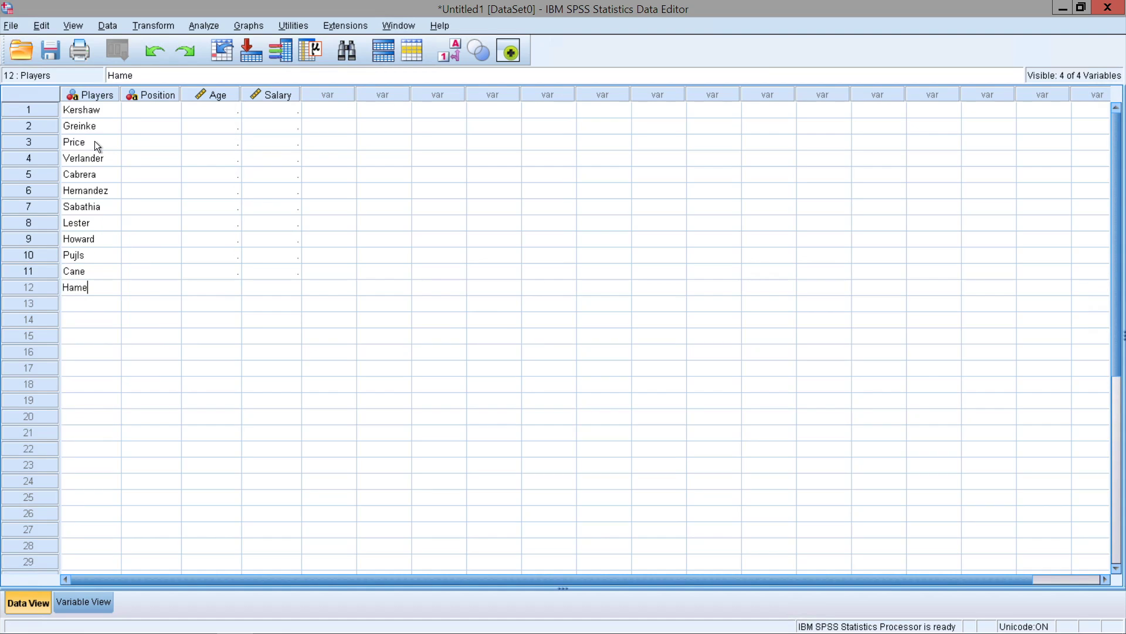
{"action": "type", "text": "ls"}
{"action": "key", "text": "Return"}
{"action": "type", "text": "Teixeria"}
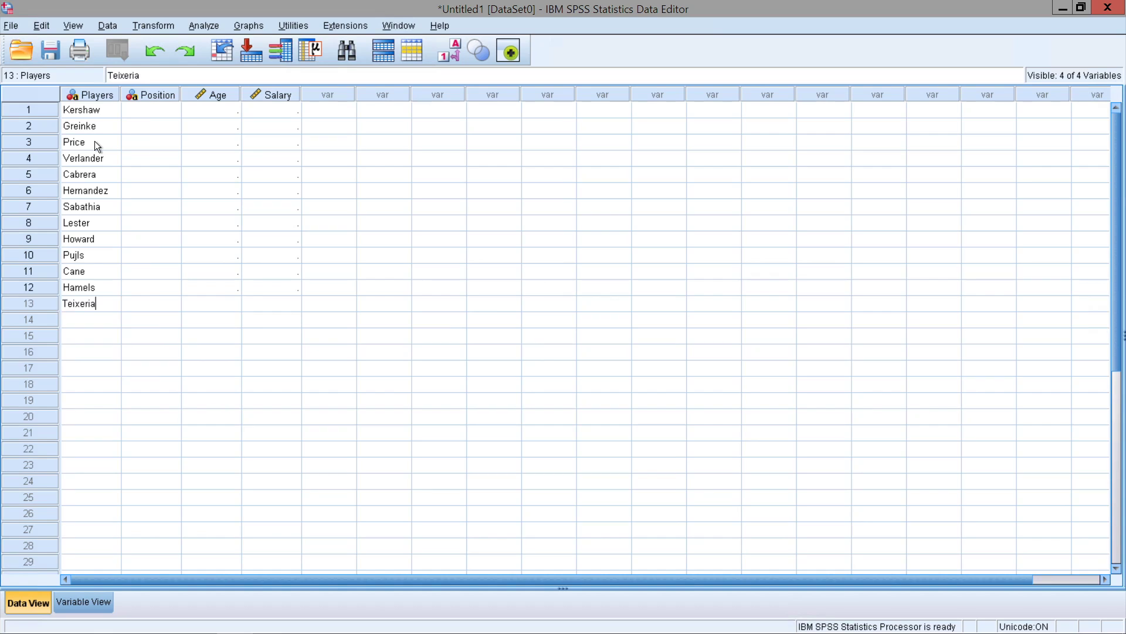
{"action": "key", "text": "Return"}
{"action": "type", "text": "Mauer"}
{"action": "key", "text": "Return"}
- Enter Ramirez and Scherzer in rows 15 and 16 of the Players column
{"action": "type", "text": "Ramierz"}
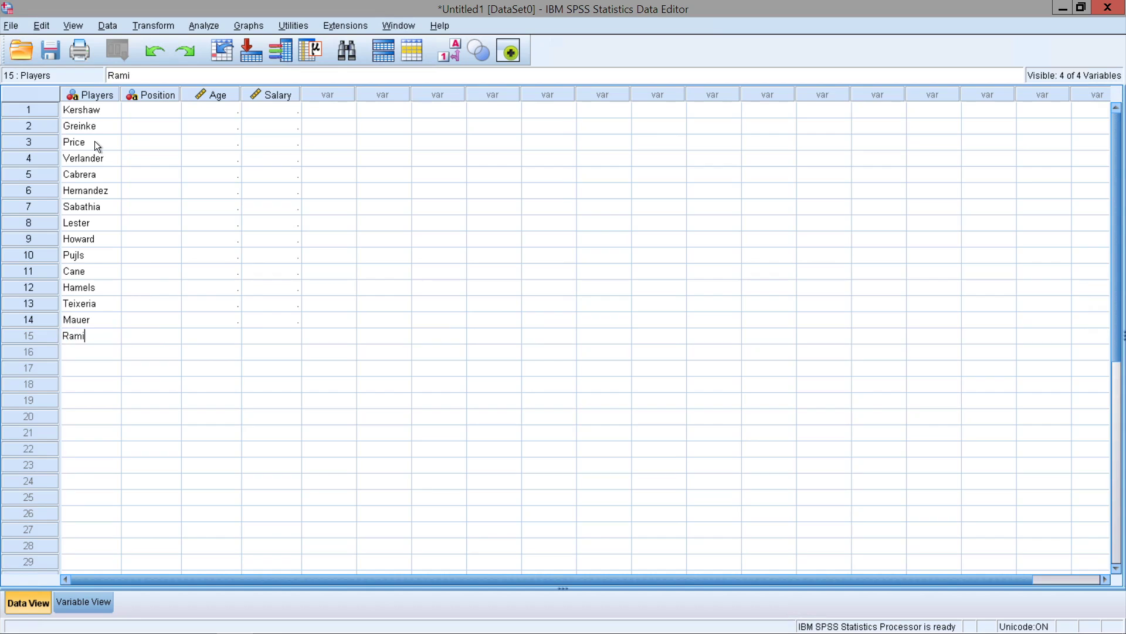
{"action": "key", "text": "BackSpace"}
{"action": "key", "text": "BackSpace"}
{"action": "key", "text": "BackSpace"}
{"action": "type", "text": "rez"}
{"action": "key", "text": "Return"}
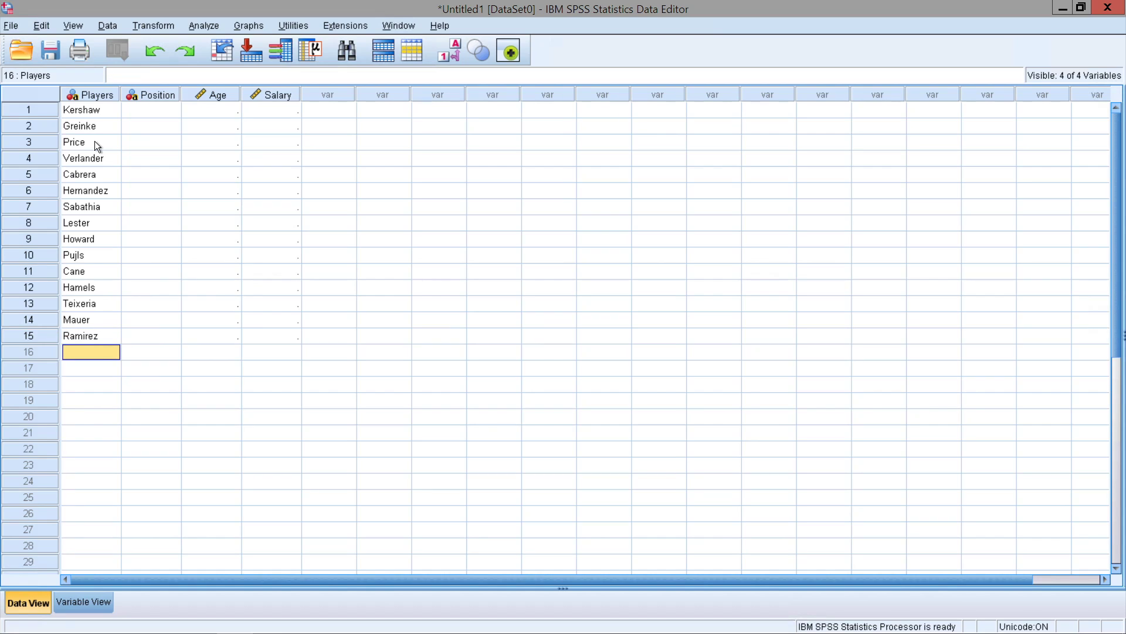
{"action": "type", "text": "Scherzer"}
{"action": "key", "text": "Return"}
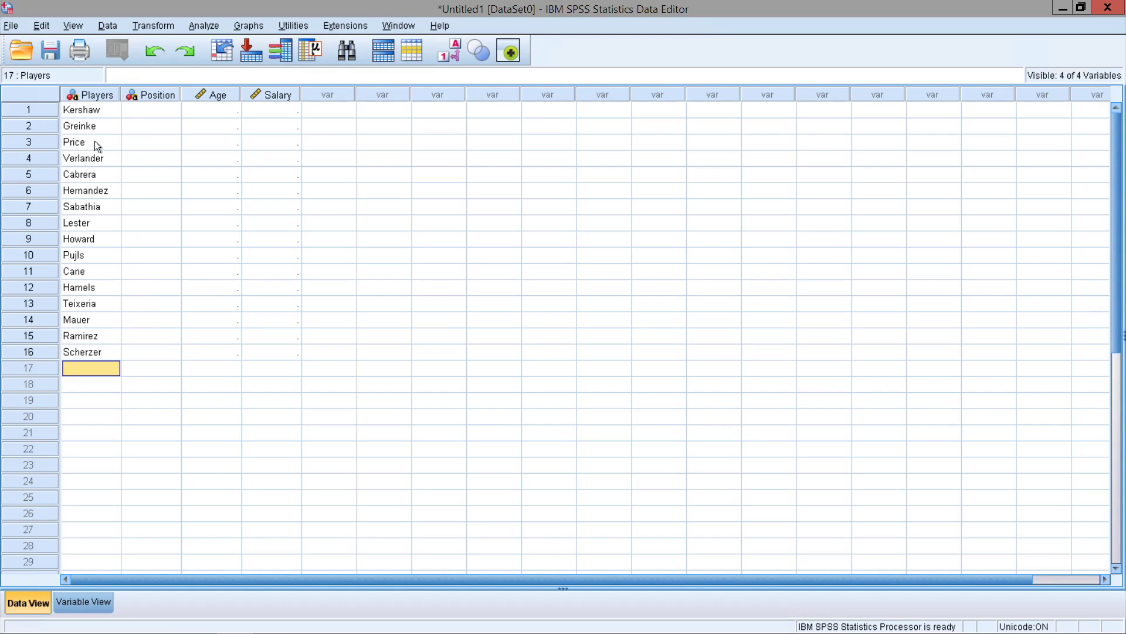
- Enter Upton, Tanaka, Reyes and Gonzales in rows 17 to 20 of the Players column
{"action": "type", "text": "Upton"}
{"action": "key", "text": "Return"}
{"action": "type", "text": "Tanaka"}
{"action": "key", "text": "Return"}
{"action": "type", "text": "Reyes"}
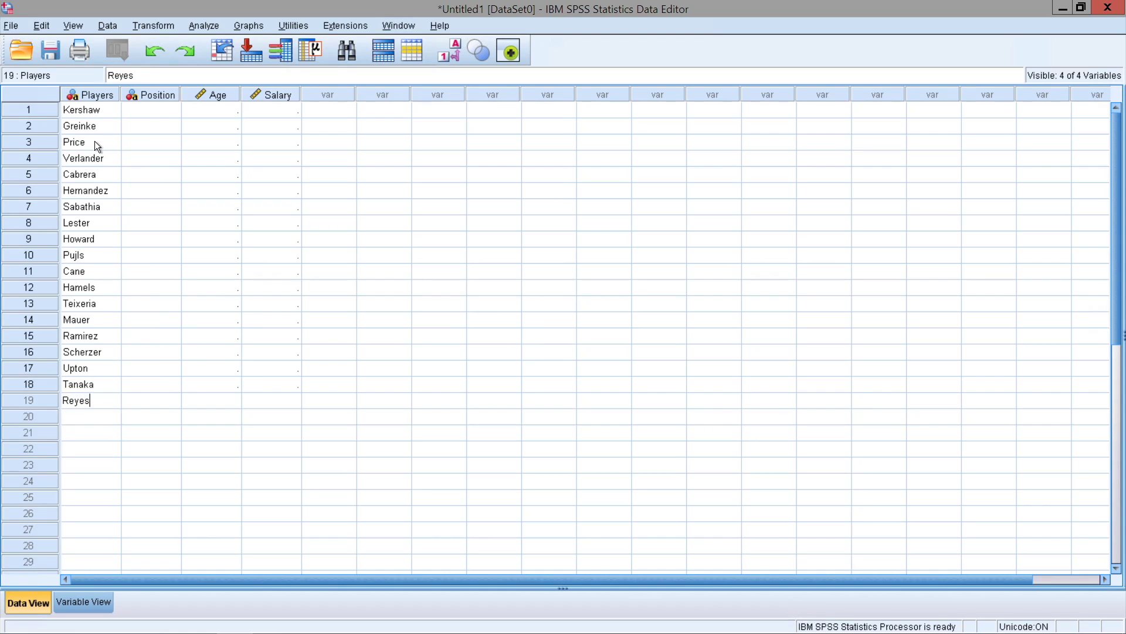
{"action": "key", "text": "Return"}
{"action": "type", "text": "Gonzales"}
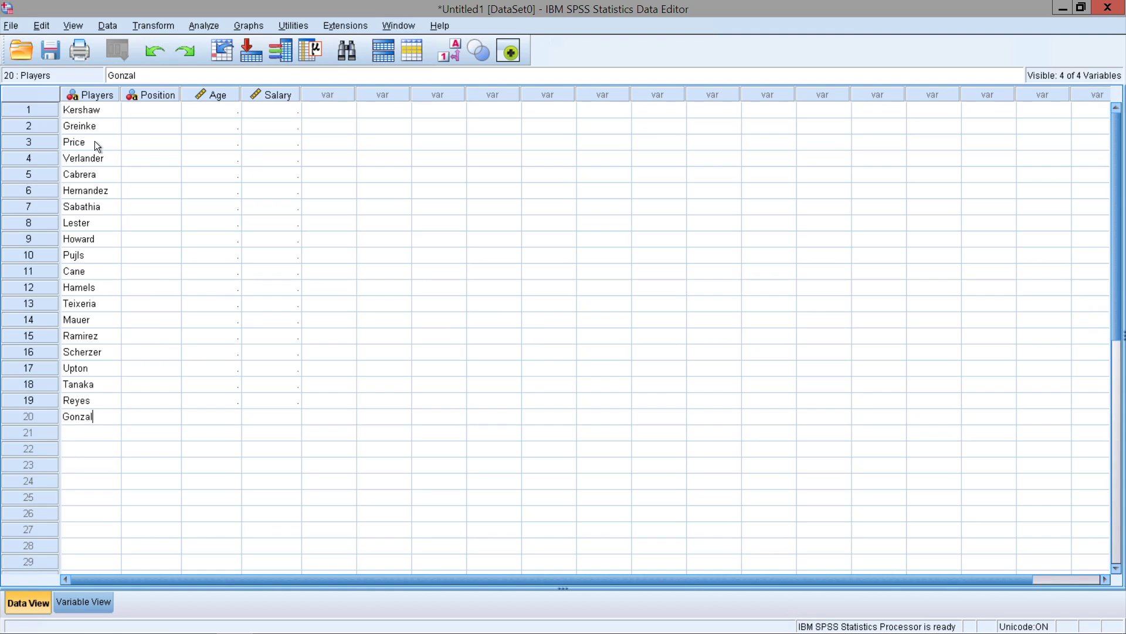
{"action": "key", "text": "Return"}
- Enter Crawford, Weth, Ellsbury, Davis and Shields in rows 21 to 25 of the Players column
{"action": "type", "text": "Crawford"}
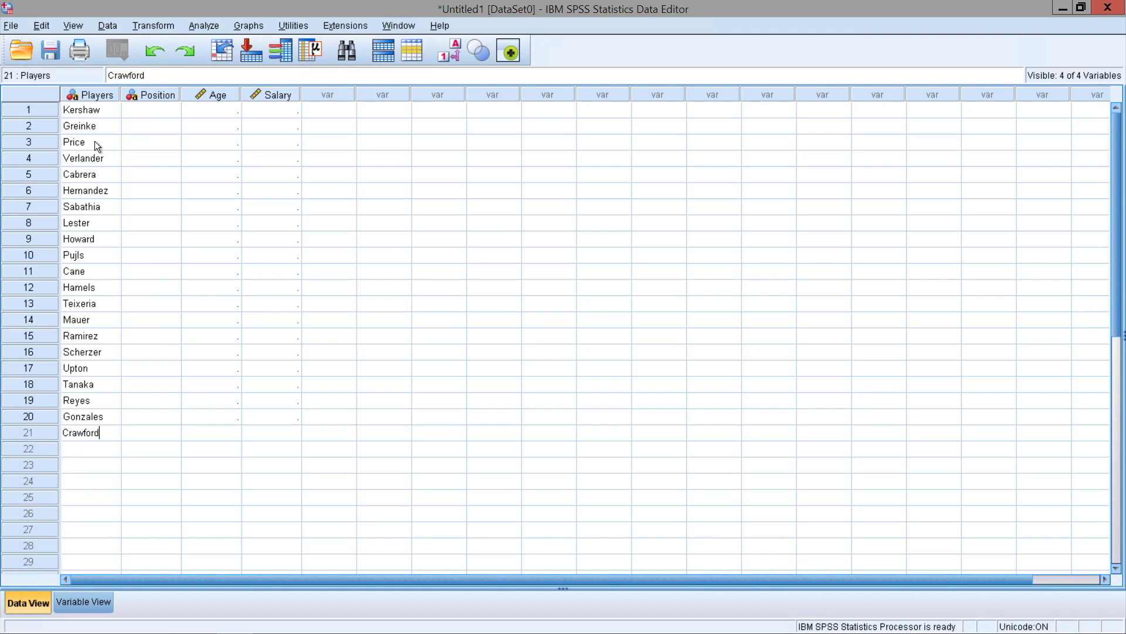
{"action": "key", "text": "Return"}
{"action": "type", "text": "Weth"}
{"action": "key", "text": "Return"}
{"action": "type", "text": "Ellsbury"}
{"action": "key", "text": "Return"}
{"action": "type", "text": "Davis"}
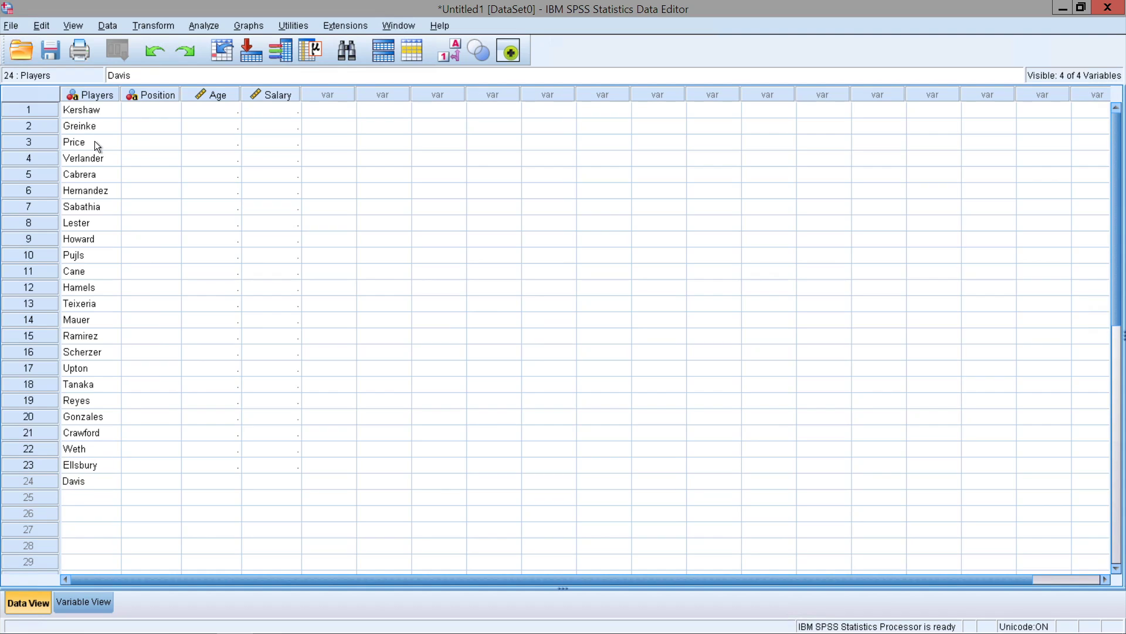
{"action": "key", "text": "Return"}
{"action": "type", "text": "Shields"}
{"action": "key", "text": "Tab"}
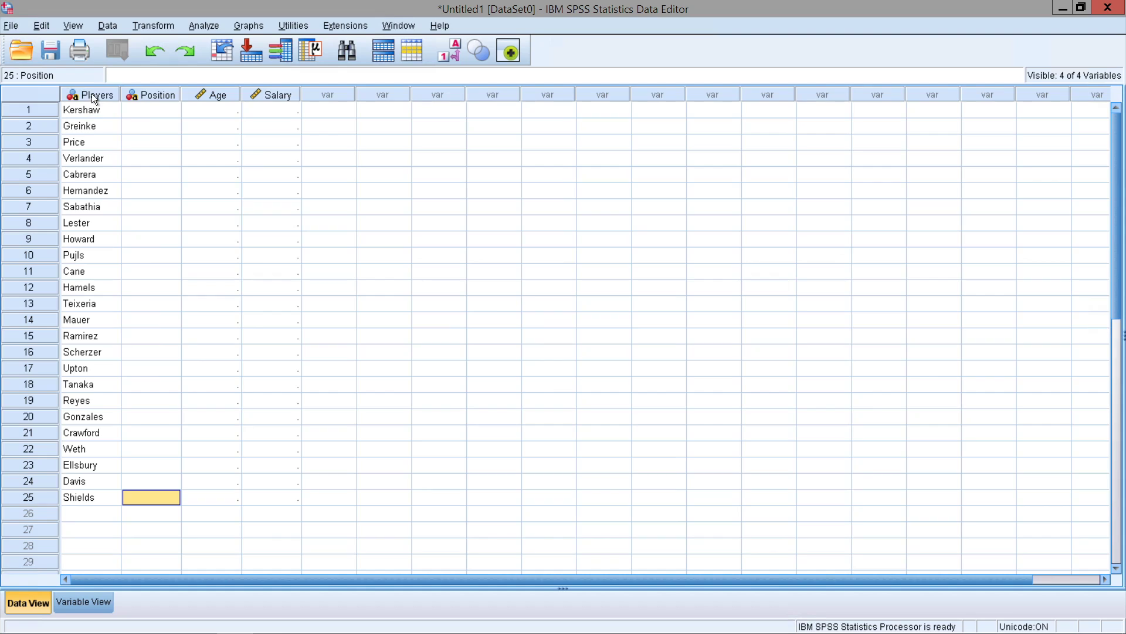
- Enter Pitcher as the position for the first four players, Kershaw to Verlander
{"action": "left_click", "coordinate": [152, 104]}
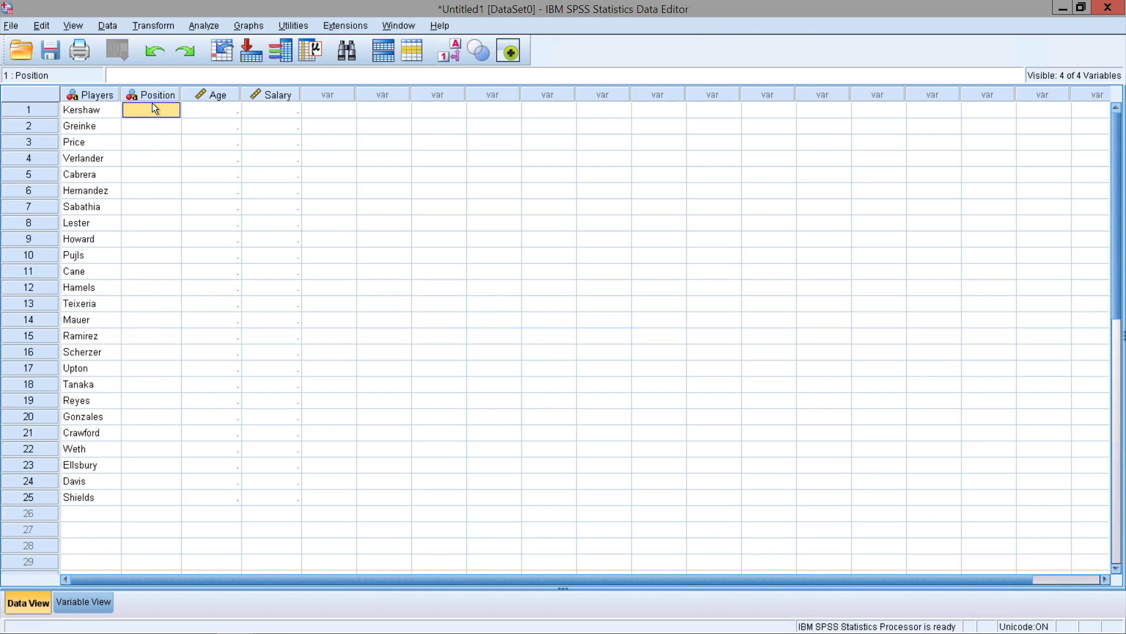
{"action": "left_click", "coordinate": [153, 111]}
{"action": "left_click", "coordinate": [151, 99]}
{"action": "double_click", "coordinate": [153, 106]}
{"action": "type", "text": "Pitcher"}
{"action": "key", "text": "Return"}
{"action": "type", "text": "Pitcher"}
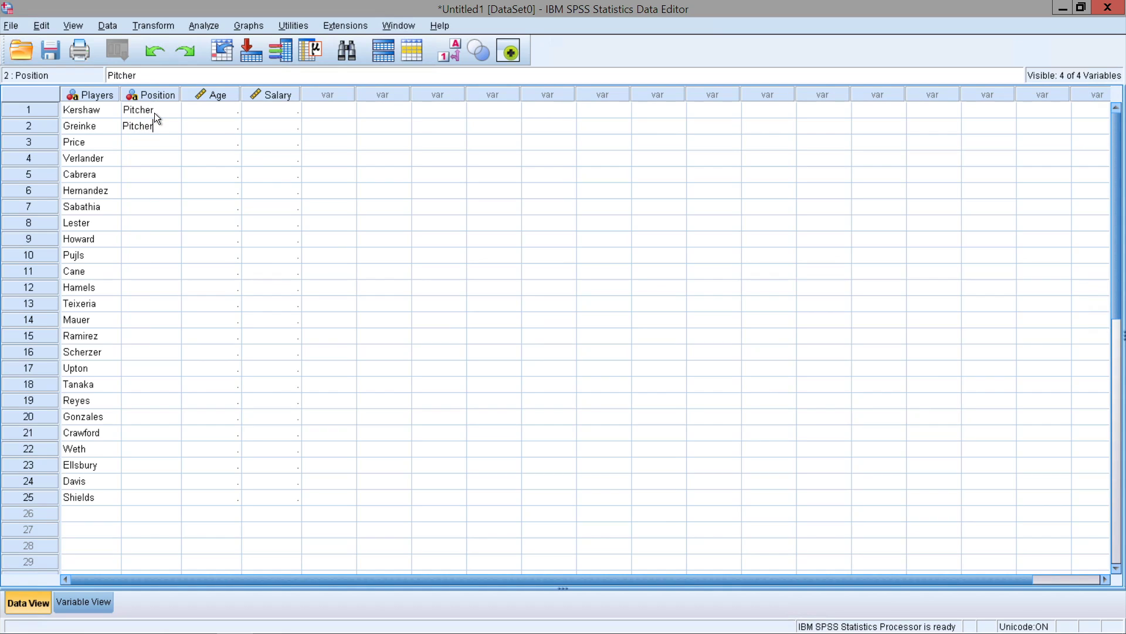
{"action": "key", "text": "Return"}
{"action": "type", "text": "itcher"}
{"action": "key", "text": "Return"}
{"action": "type", "text": "Pitcher"}
{"action": "key", "text": "Return"}
- Fill the Position column with 1st Base in rows 5 and 9, and Pitcher in rows 6 to 8
{"action": "type", "text": "1st Base"}
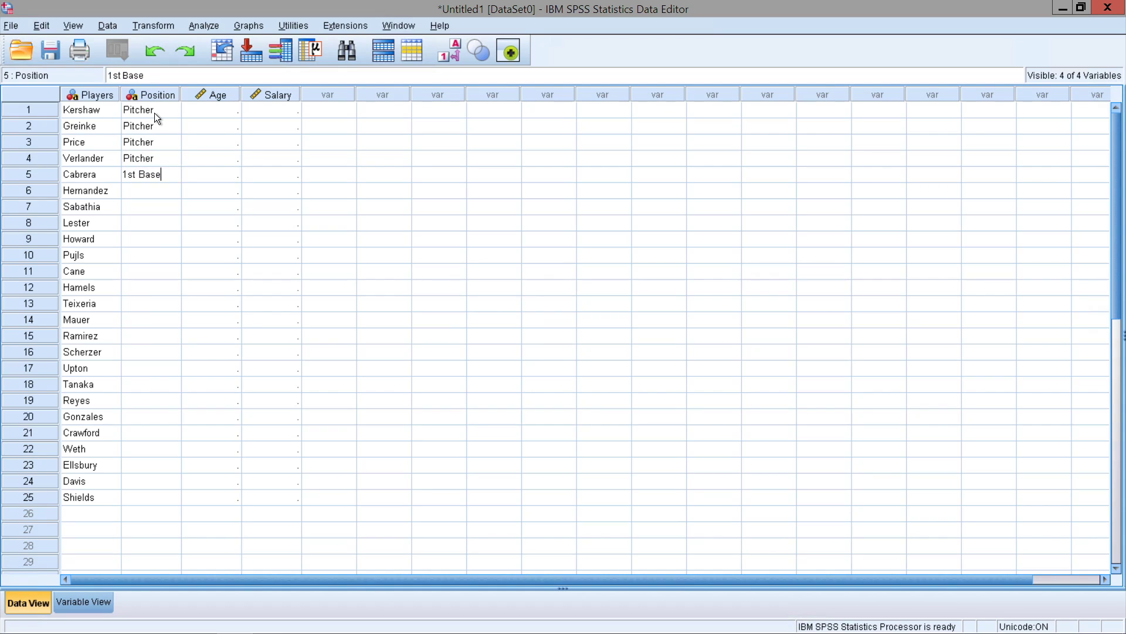
{"action": "key", "text": "Return"}
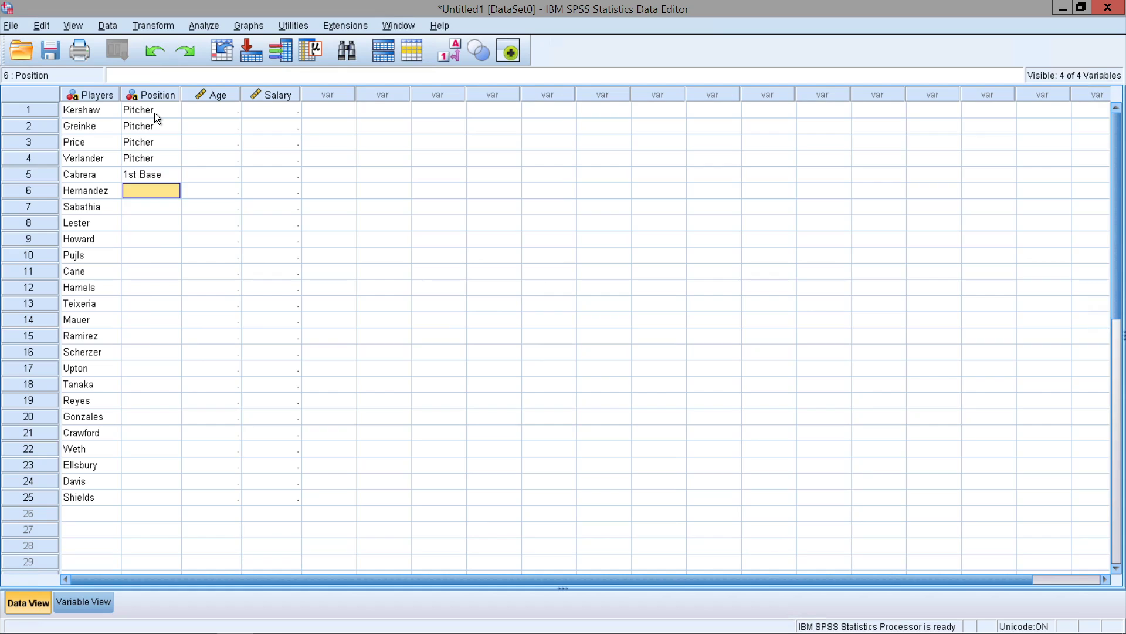
{"action": "type", "text": "Pitcher"}
{"action": "key", "text": "Return"}
{"action": "type", "text": "Pitcher"}
{"action": "key", "text": "Return"}
{"action": "type", "text": "Pitcher"}
{"action": "key", "text": "Return"}
{"action": "type", "text": "1st Base"}
{"action": "key", "text": "Return"}
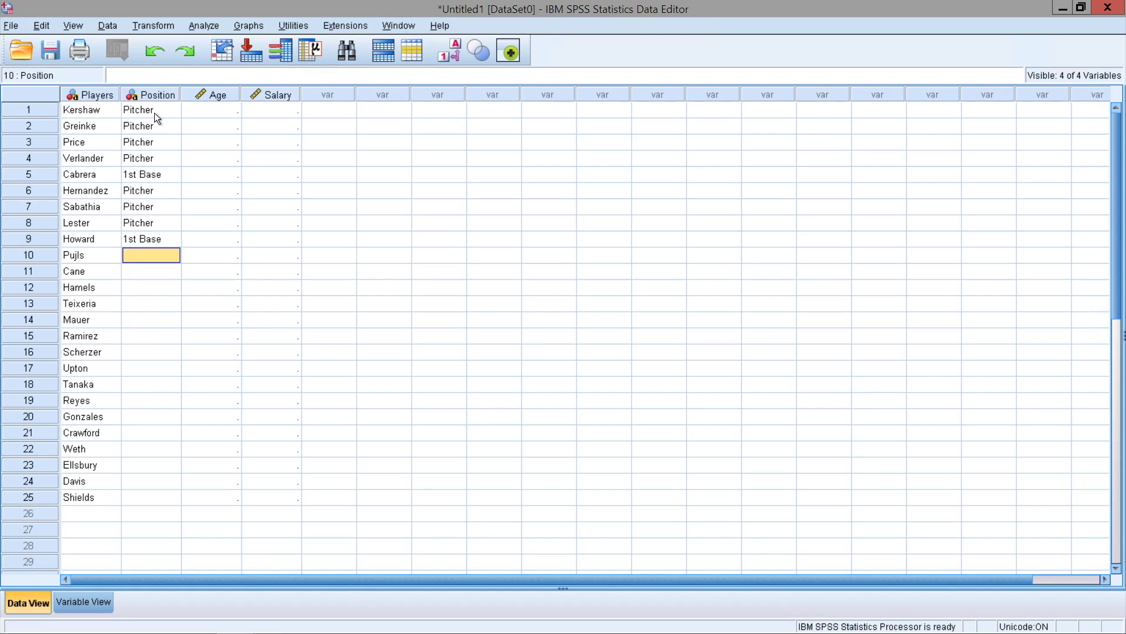
- Enter the positions Designated H, 2nd Base, Pitcher and 1st Base in rows 10 to 13
{"action": "type", "text": "Designated H"}
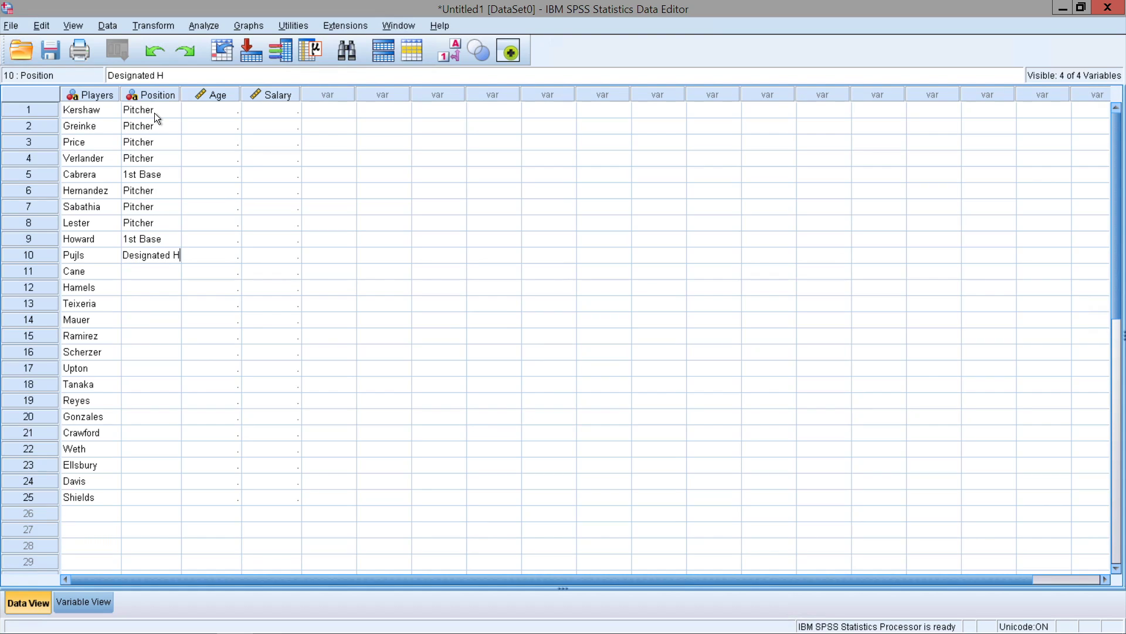
{"action": "key", "text": "Return"}
{"action": "type", "text": "2nd Base"}
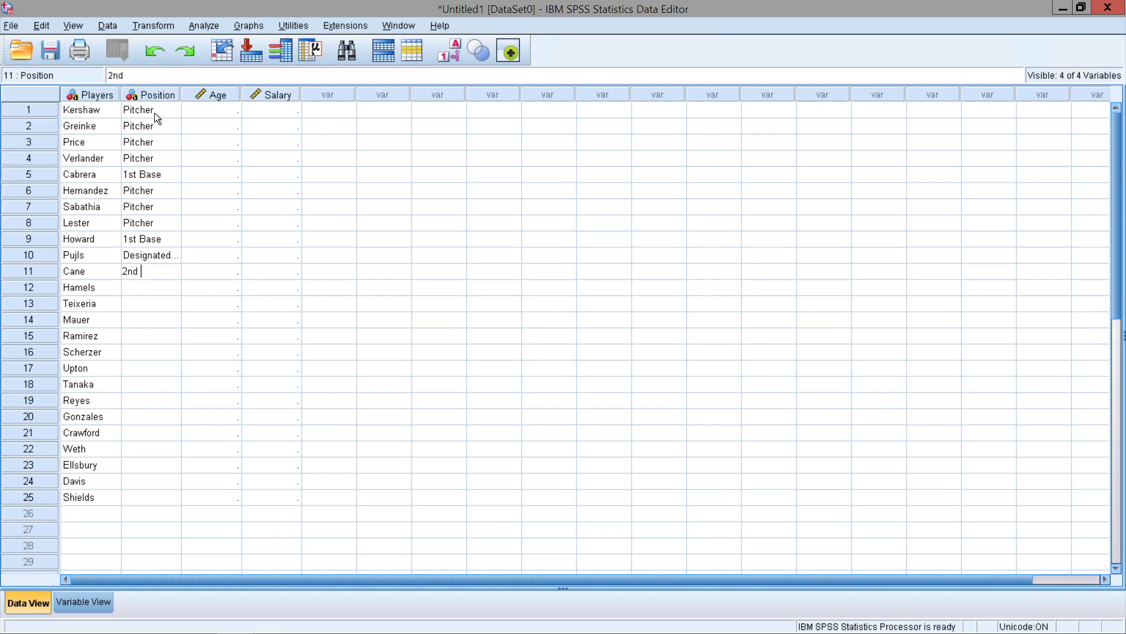
{"action": "key", "text": "Return"}
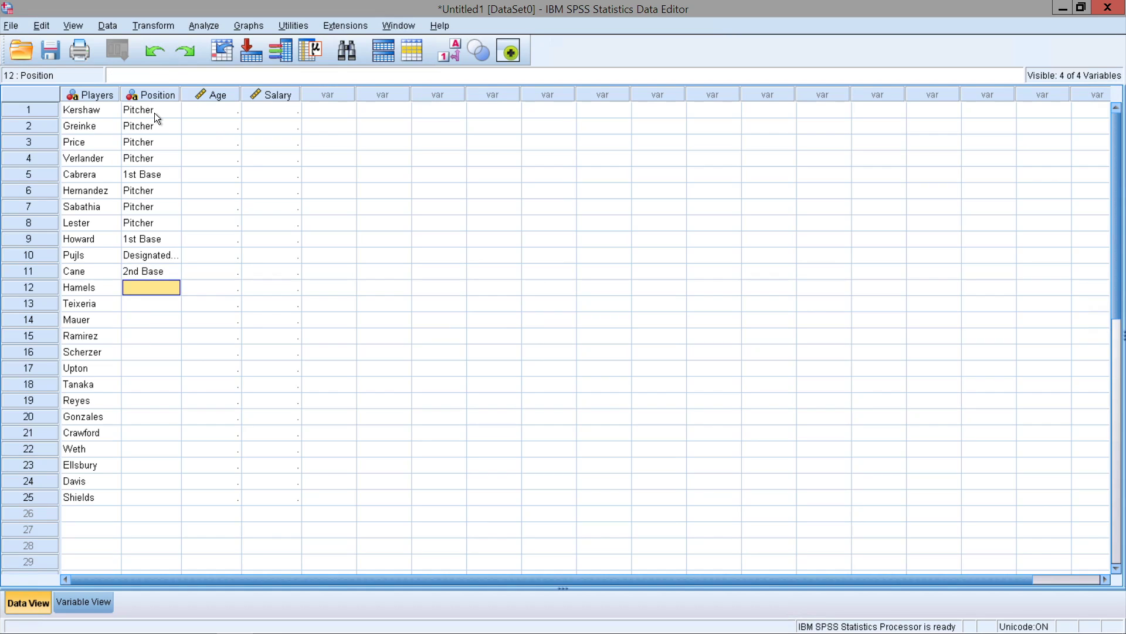
{"action": "type", "text": "Pitcher"}
{"action": "key", "text": "Return"}
{"action": "type", "text": "1st Base"}
{"action": "key", "text": "Return"}
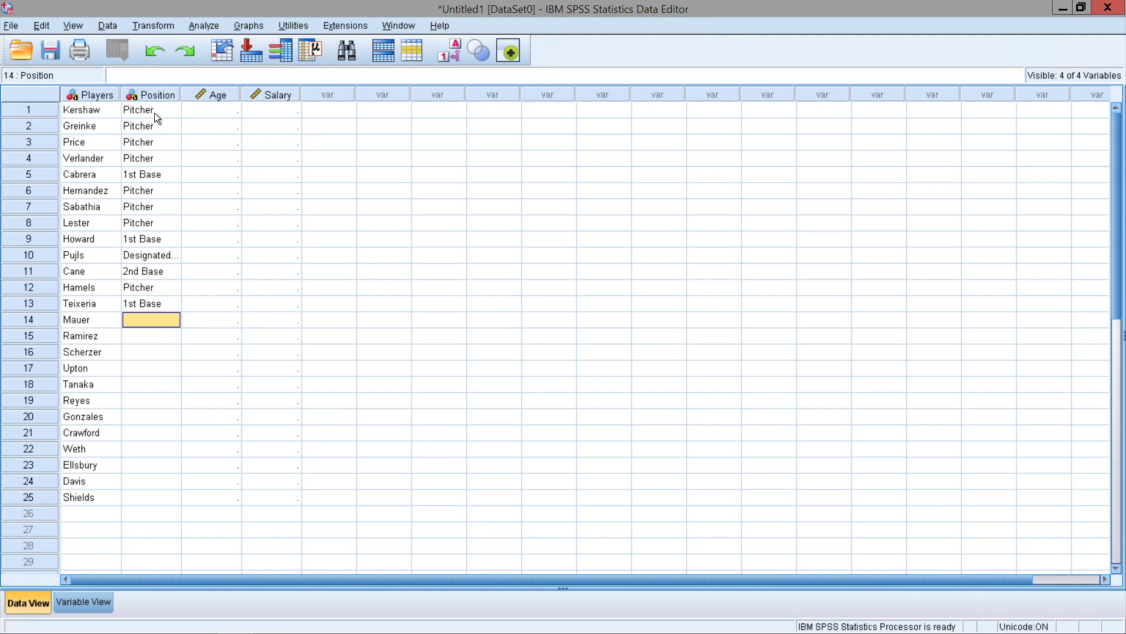
- Enter the positions 1st Base, 1st Base, Pitcher and Left Field in rows 14 to 17
{"action": "type", "text": "1st Base"}
{"action": "key", "text": "Return"}
{"action": "type", "text": "1st Base"}
{"action": "key", "text": "Return"}
{"action": "type", "text": "Pitcher"}
{"action": "key", "text": "Return"}
{"action": "type", "text": "Left Field"}
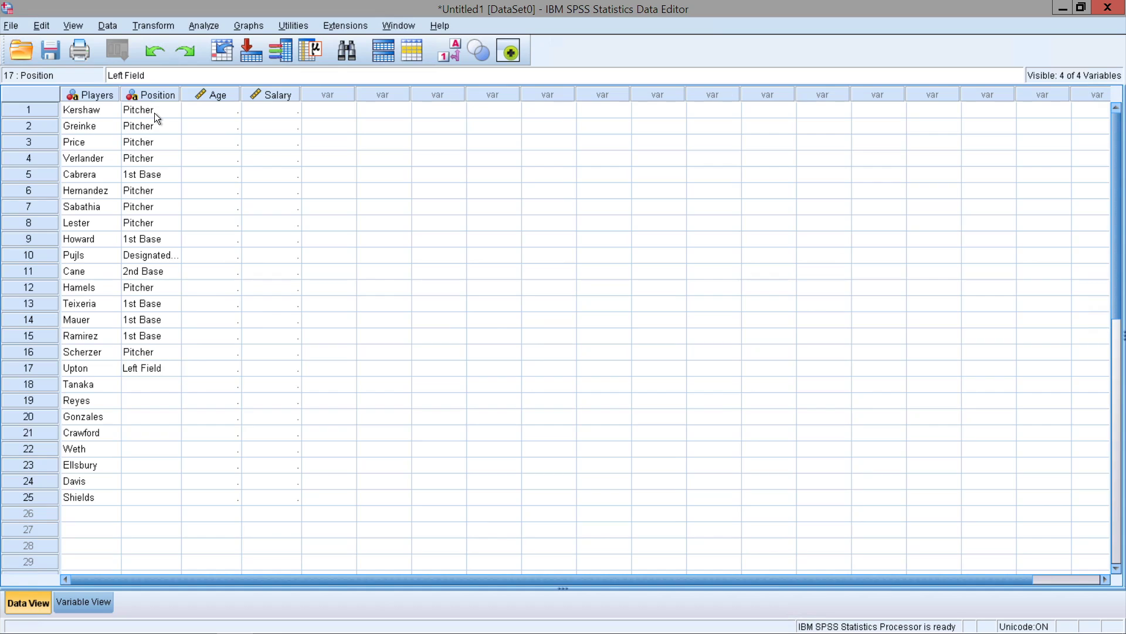
{"action": "key", "text": "Return"}
- Fill rows 18 to 21 of the Position column with Pitcher, Shortstop, 1st Base and Left Field
{"action": "type", "text": "Pitcher"}
{"action": "key", "text": "Return"}
{"action": "type", "text": "Shortstop"}
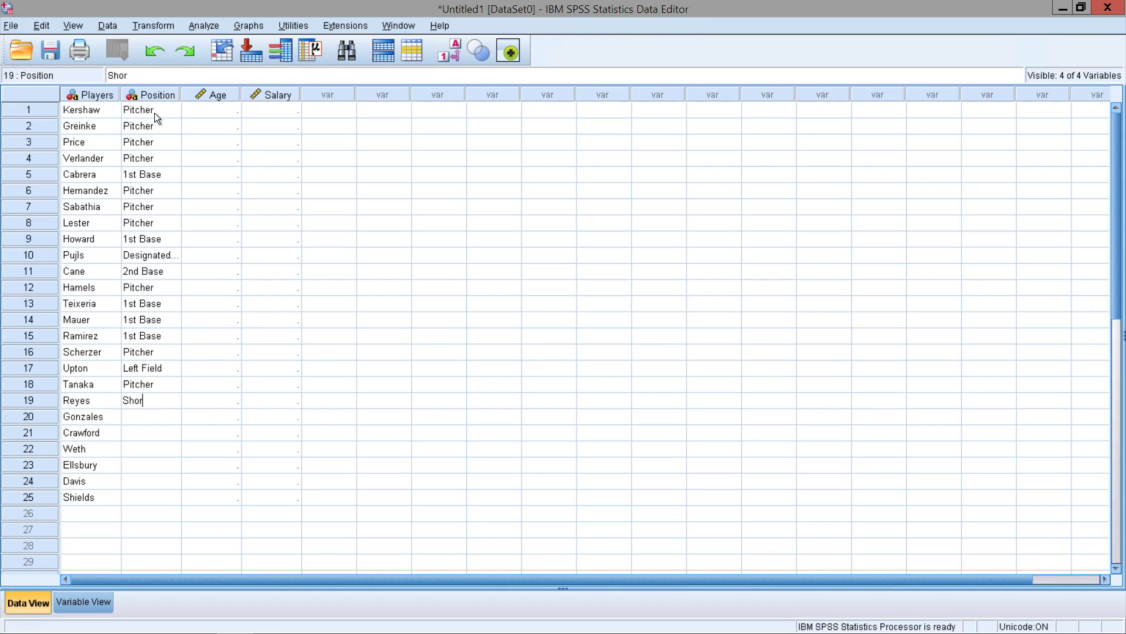
{"action": "key", "text": "Return"}
{"action": "type", "text": "1st Base"}
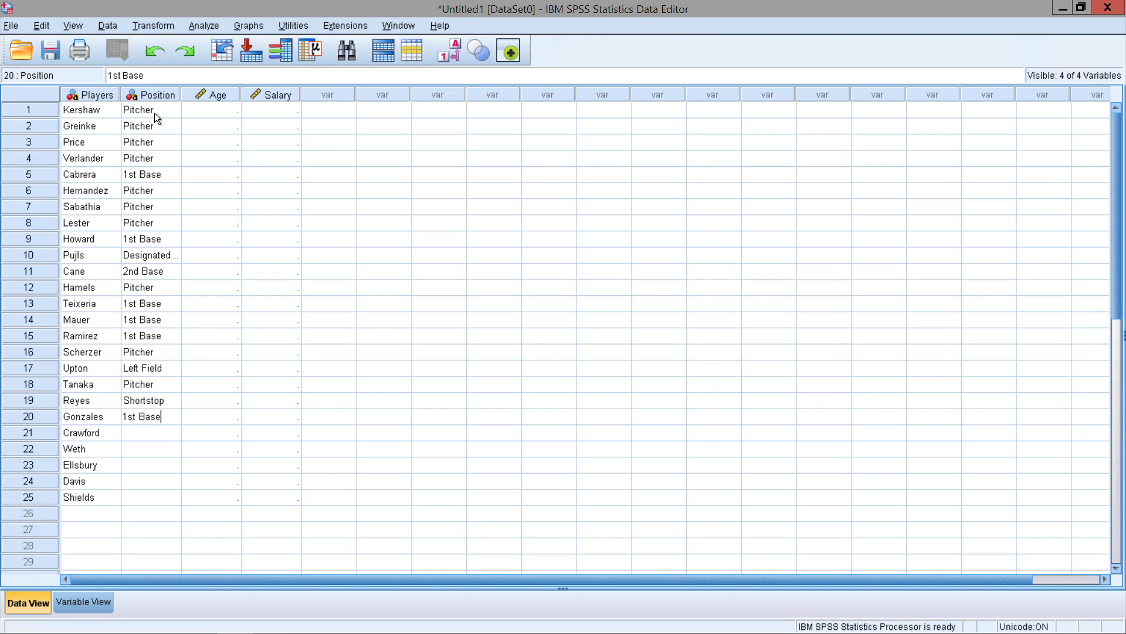
{"action": "key", "text": "Return"}
{"action": "type", "text": "Left Field"}
{"action": "key", "text": "Return"}
- Complete the Position column with Left Field, Center Field, 1st Base and Pitcher in rows 22 to 25
{"action": "type", "text": "Left "}
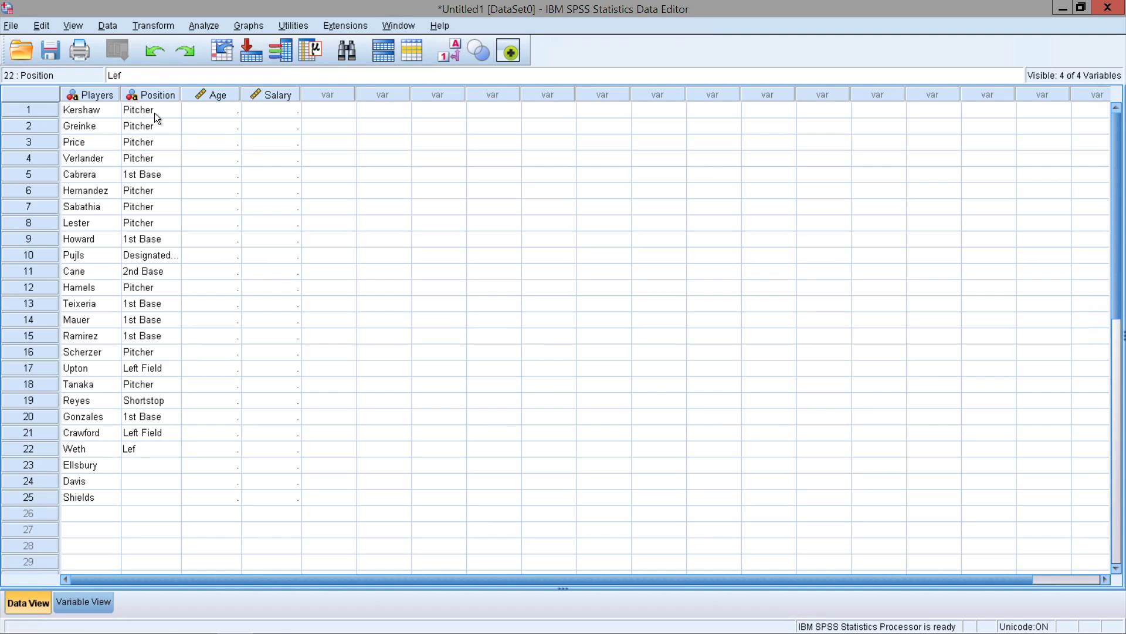
{"action": "type", "text": "Field"}
{"action": "key", "text": "Return"}
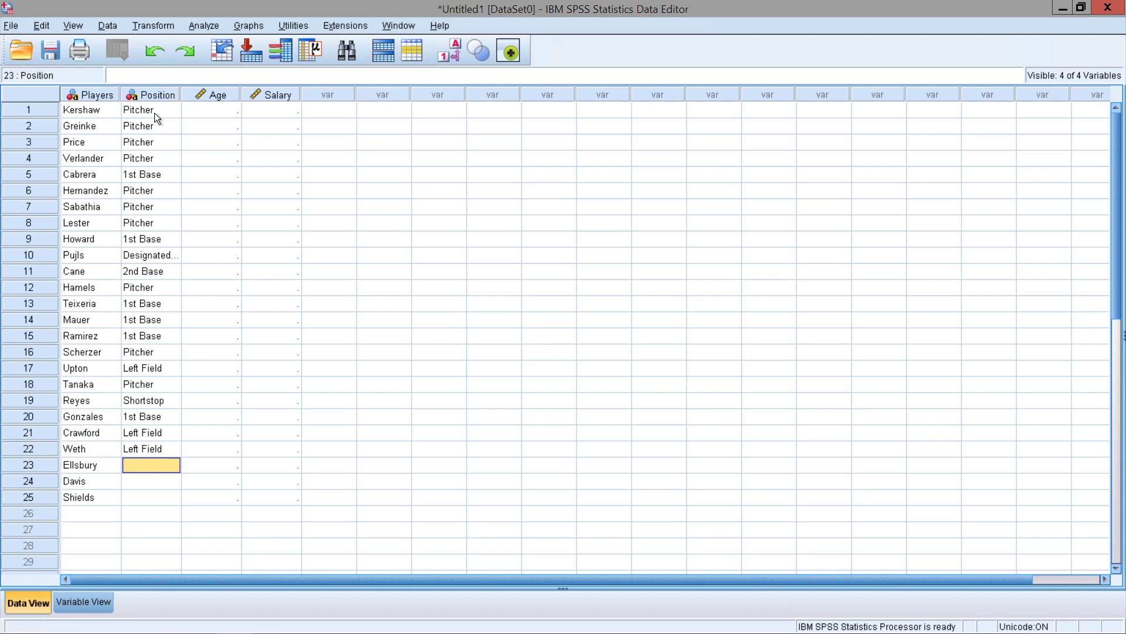
{"action": "type", "text": "Center Field"}
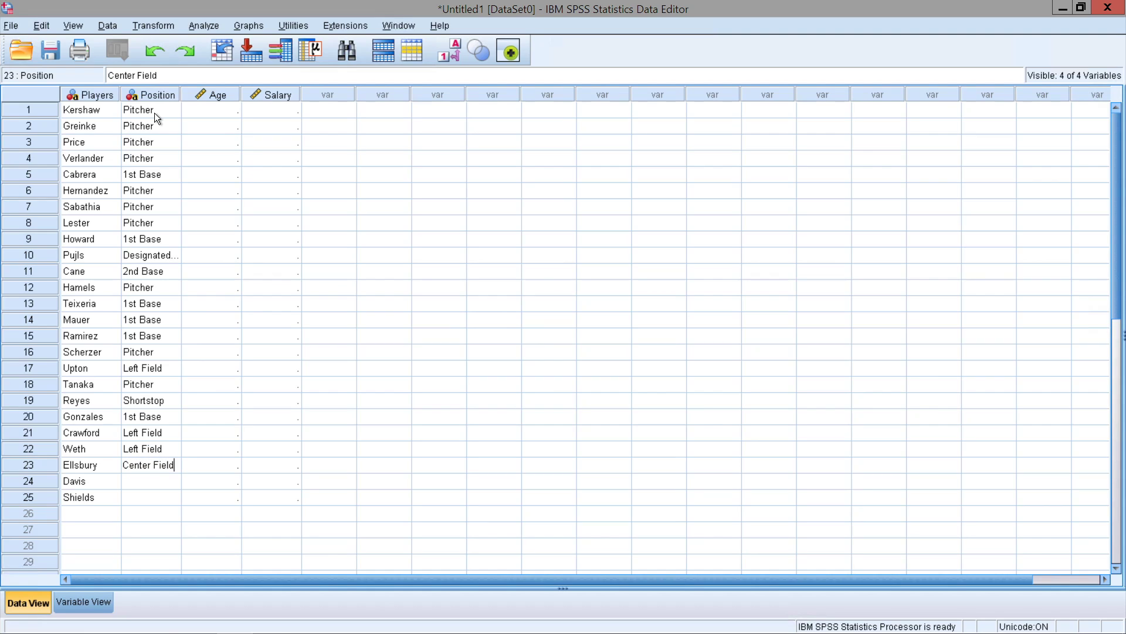
{"action": "key", "text": "Return"}
{"action": "type", "text": "1st "}
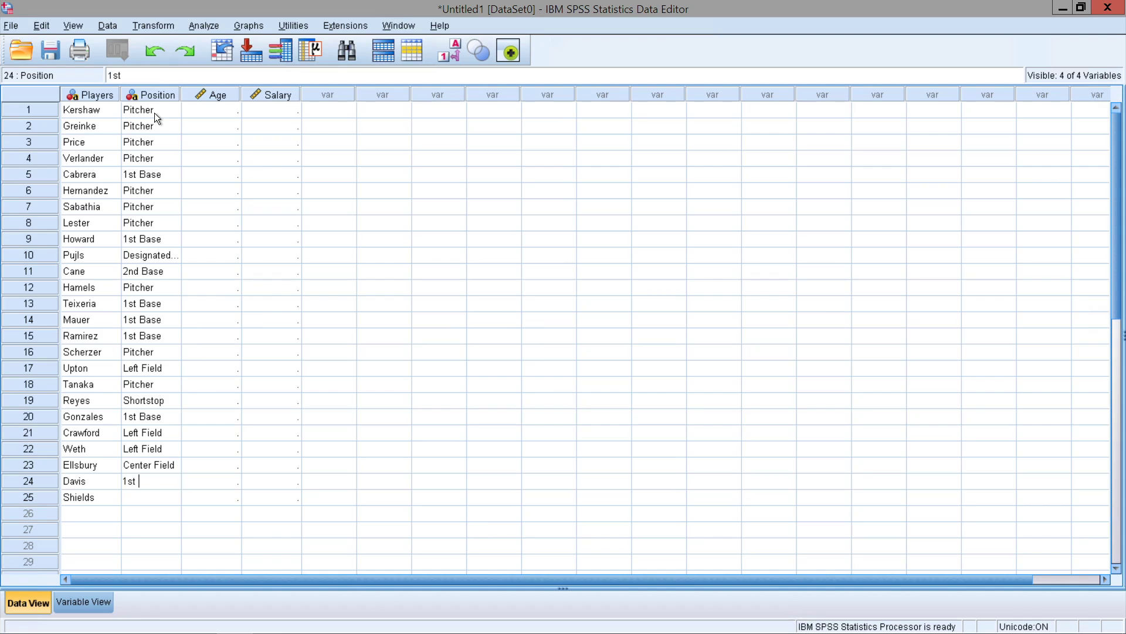
{"action": "type", "text": "Base"}
{"action": "key", "text": "Return"}
{"action": "type", "text": "OP"}
{"action": "key", "text": "BackSpace"}
{"action": "key", "text": "BackSpace"}
{"action": "type", "text": "Pitcher"}
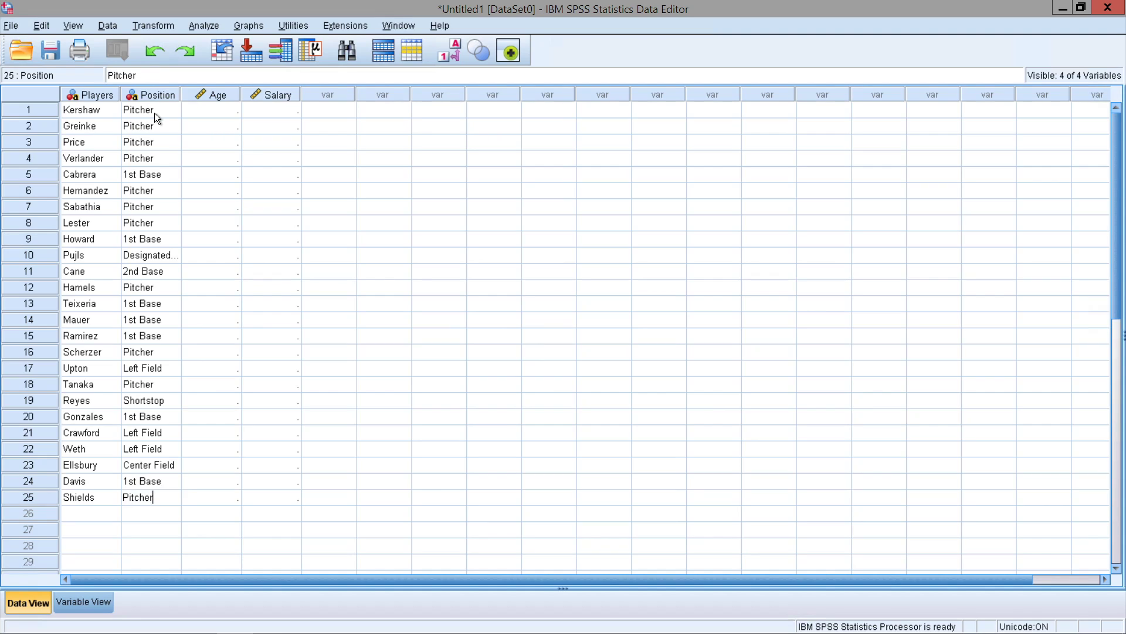
{"action": "key", "text": "Tab"}
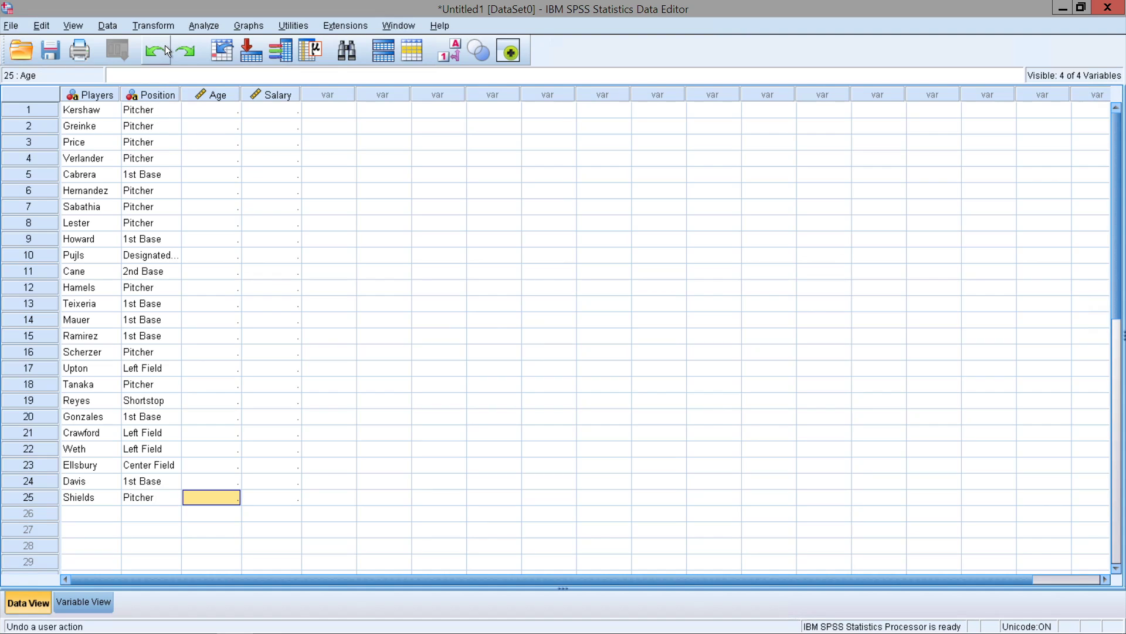
- Set the measurement level of the Age and Salary variables to Scale
{"action": "left_click", "coordinate": [199, 114]}
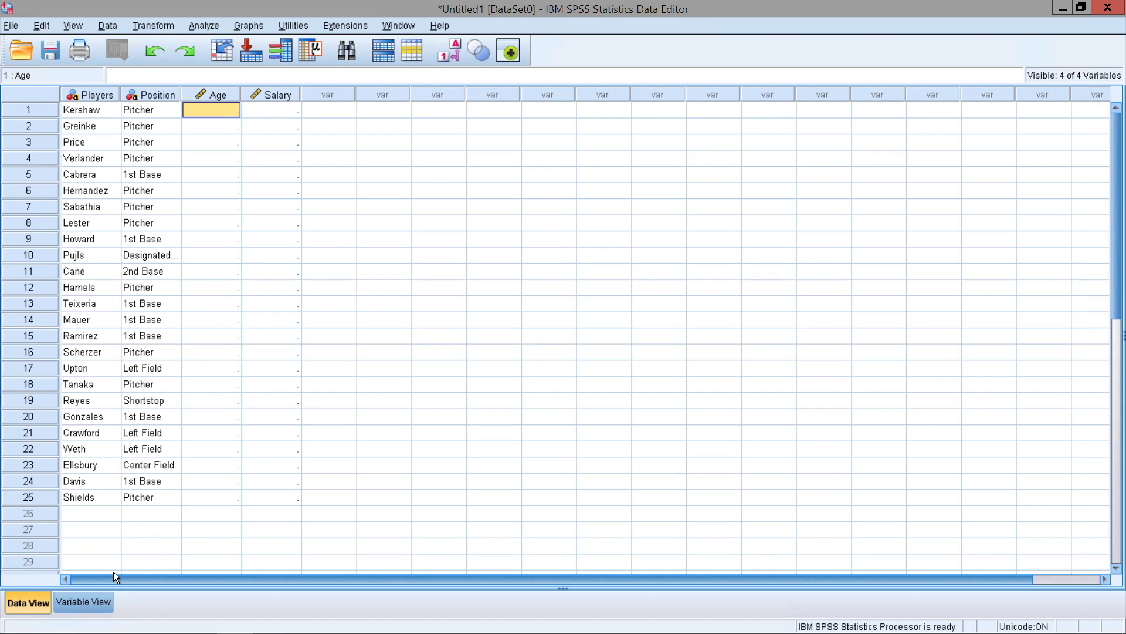
{"action": "left_click", "coordinate": [108, 602]}
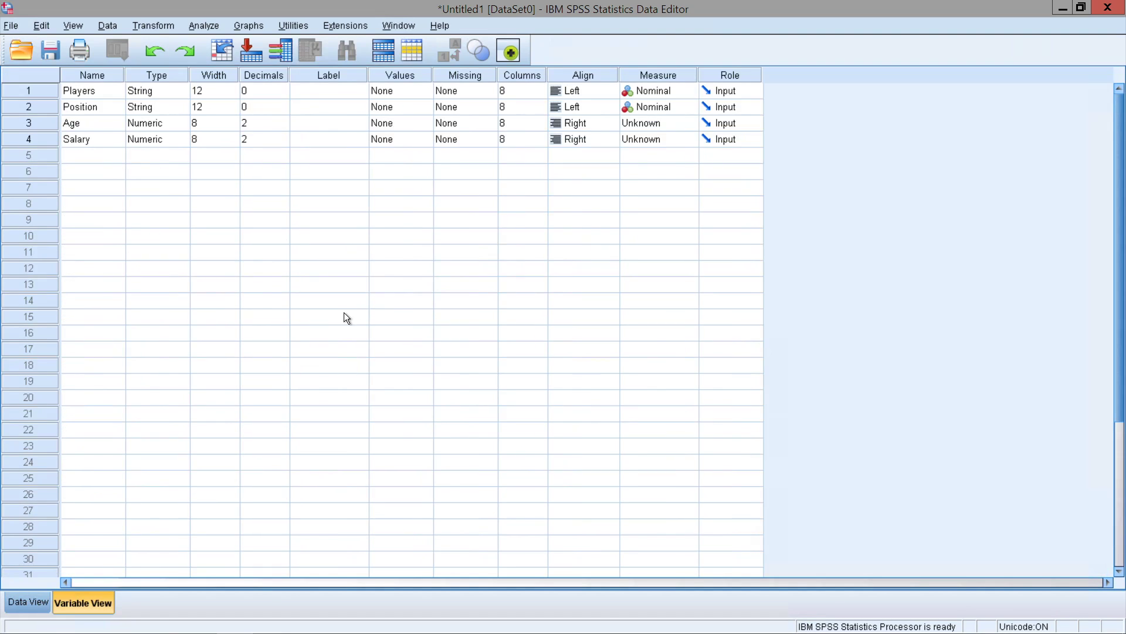
{"action": "left_click", "coordinate": [653, 123]}
{"action": "left_click", "coordinate": [648, 140]}
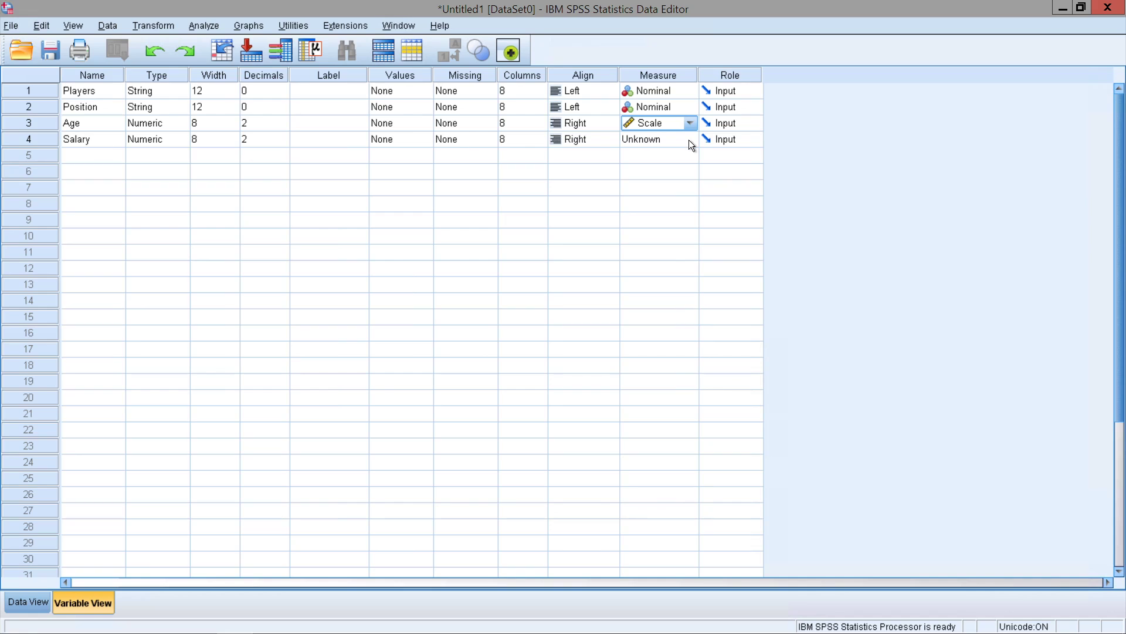
{"action": "left_click", "coordinate": [661, 139]}
{"action": "left_click", "coordinate": [655, 156]}
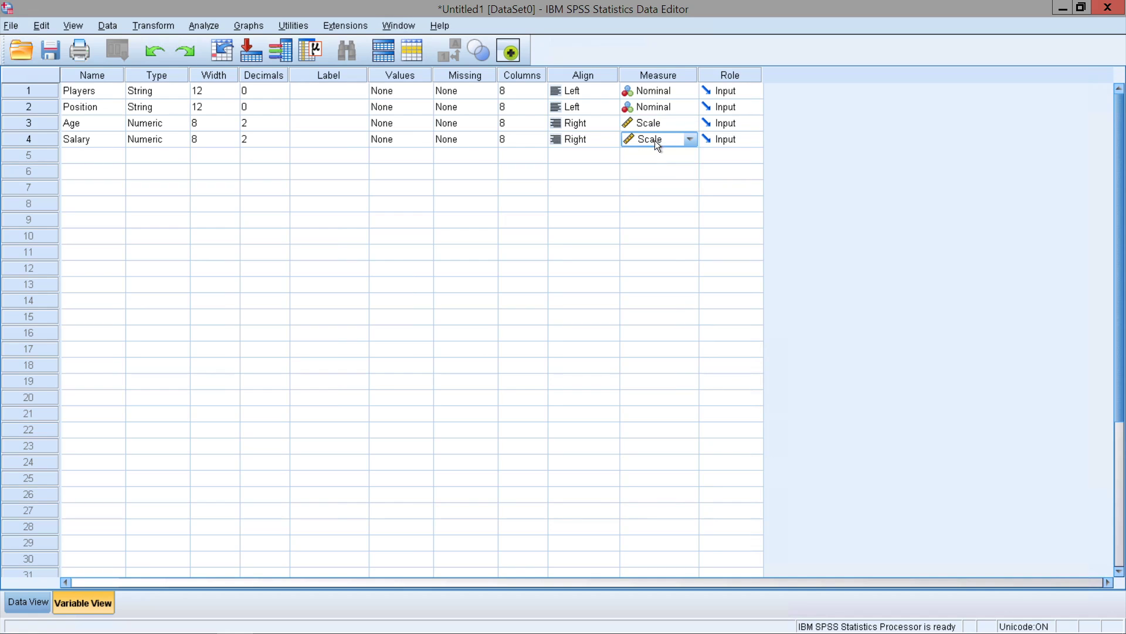
- Return to the data grid and enter the ages 28, 32, 30 and 33 in rows 1 to 4
{"action": "left_click", "coordinate": [28, 602]}
{"action": "left_click", "coordinate": [217, 111]}
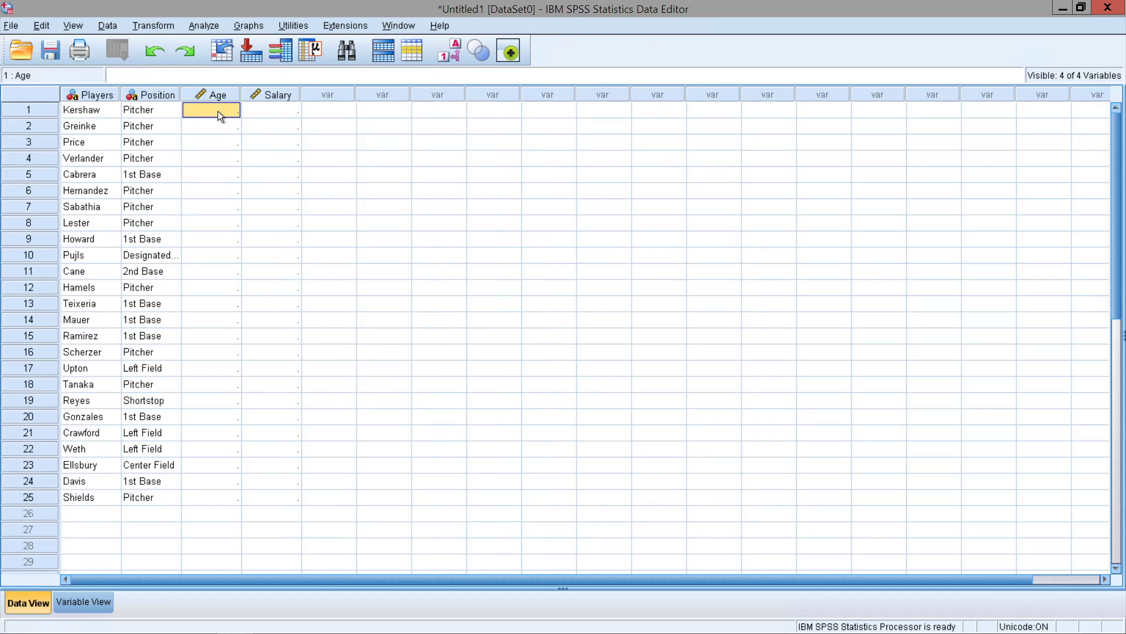
{"action": "type", "text": "28"}
{"action": "key", "text": "Return"}
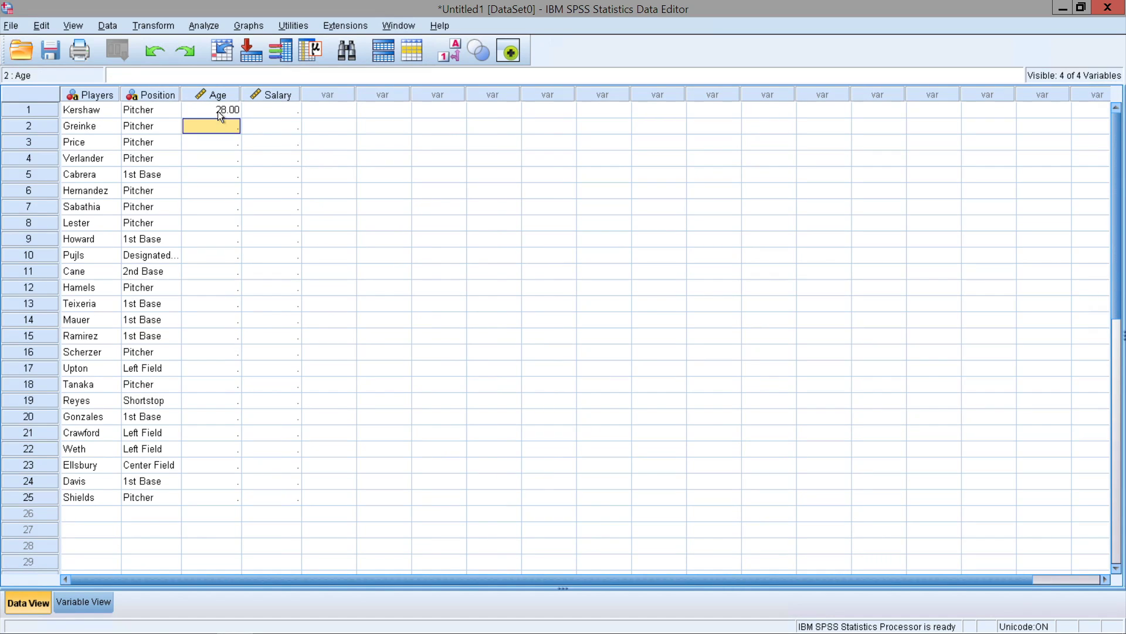
{"action": "type", "text": "32"}
{"action": "key", "text": "Return"}
{"action": "type", "text": "30"}
{"action": "key", "text": "Return"}
{"action": "type", "text": "33"}
{"action": "key", "text": "Return"}
- Enter the ages 33, 30, 35, 32, 36, 36 and 33 in rows 5 to 11
{"action": "type", "text": "33.00 30.00 35.00 32.00 36"}
{"action": "key", "text": "Return"}
{"action": "type", "text": "36"}
{"action": "key", "text": "Return"}
{"action": "type", "text": "33"}
{"action": "key", "text": "Return"}
- Fill rows 12 to 15 of the Age column with 32, 36, 33 and 32
{"action": "type", "text": "32"}
{"action": "key", "text": "Return"}
{"action": "type", "text": "36"}
{"action": "key", "text": "Return"}
{"action": "type", "text": "33"}
{"action": "key", "text": "Return"}
{"action": "type", "text": "32"}
{"action": "key", "text": "Return"}
- Enter the ages 31, 28, 27 and 32 in rows 16 to 19
{"action": "type", "text": "31"}
{"action": "key", "text": "Return"}
{"action": "type", "text": "28"}
{"action": "key", "text": "Return"}
{"action": "type", "text": "27"}
{"action": "key", "text": "Return"}
{"action": "type", "text": "32"}
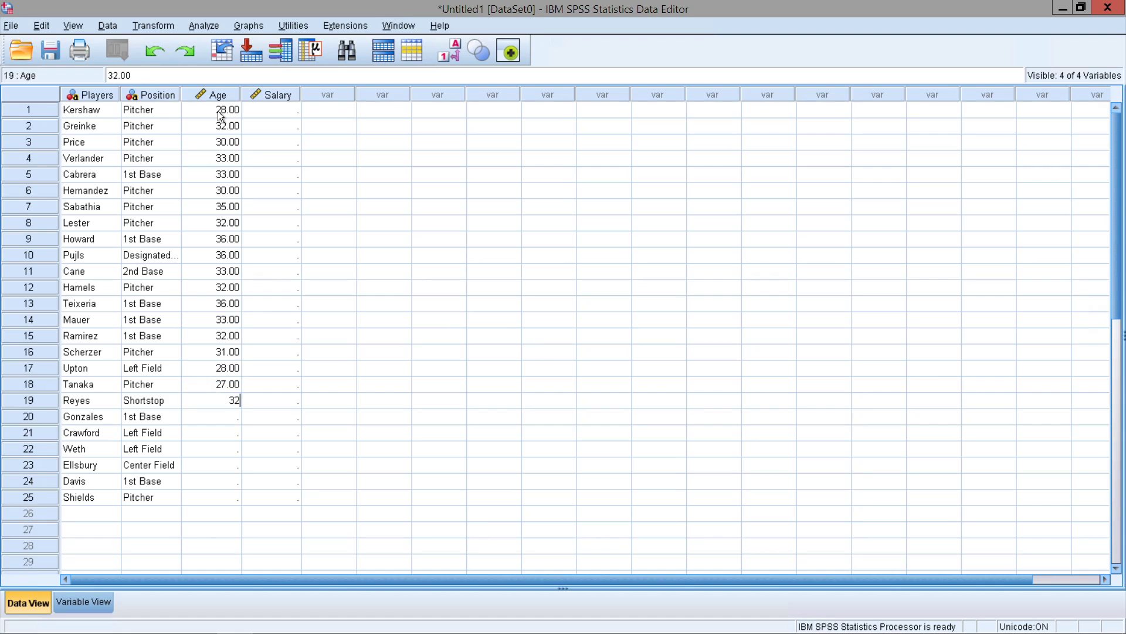
{"action": "key", "text": "Return"}
- Complete the Age column with 33, 34, 36, 32, 30 and 34 in rows 20 to 25
{"action": "type", "text": "33"}
{"action": "key", "text": "Return"}
{"action": "type", "text": "34"}
{"action": "key", "text": "Return"}
{"action": "type", "text": "36"}
{"action": "key", "text": "Return"}
{"action": "type", "text": "32 30"}
{"action": "key", "text": "Return"}
{"action": "type", "text": "34"}
{"action": "key", "text": "Tab"}
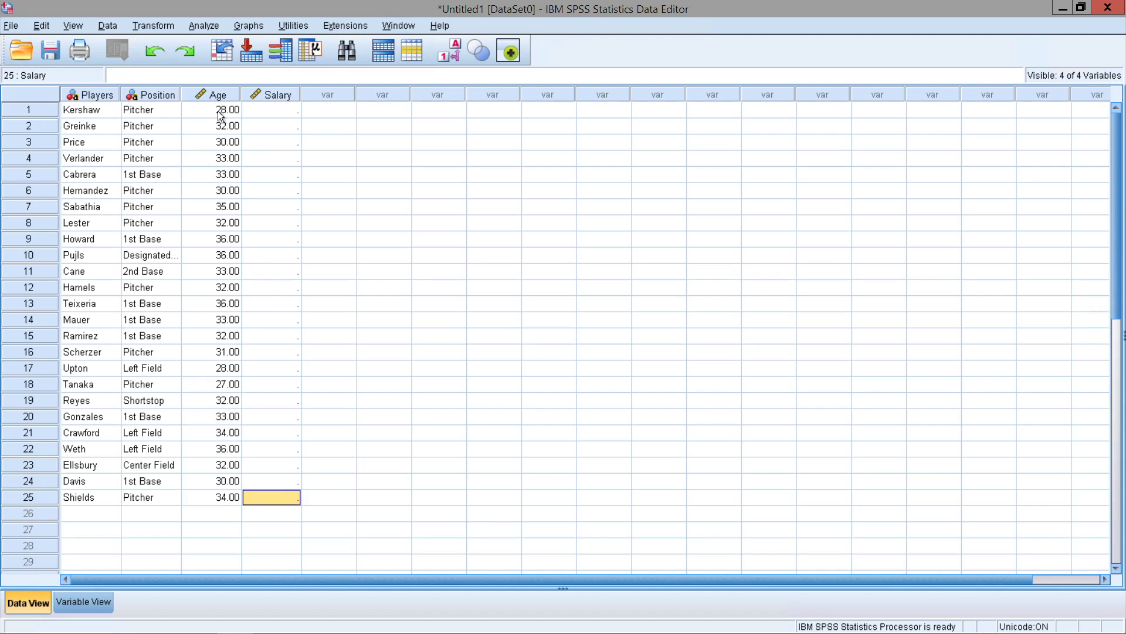
- Enter the salaries 34.57, 34, 28 and 28 in rows 1 to 4 of the Salary column
{"action": "left_click", "coordinate": [273, 110]}
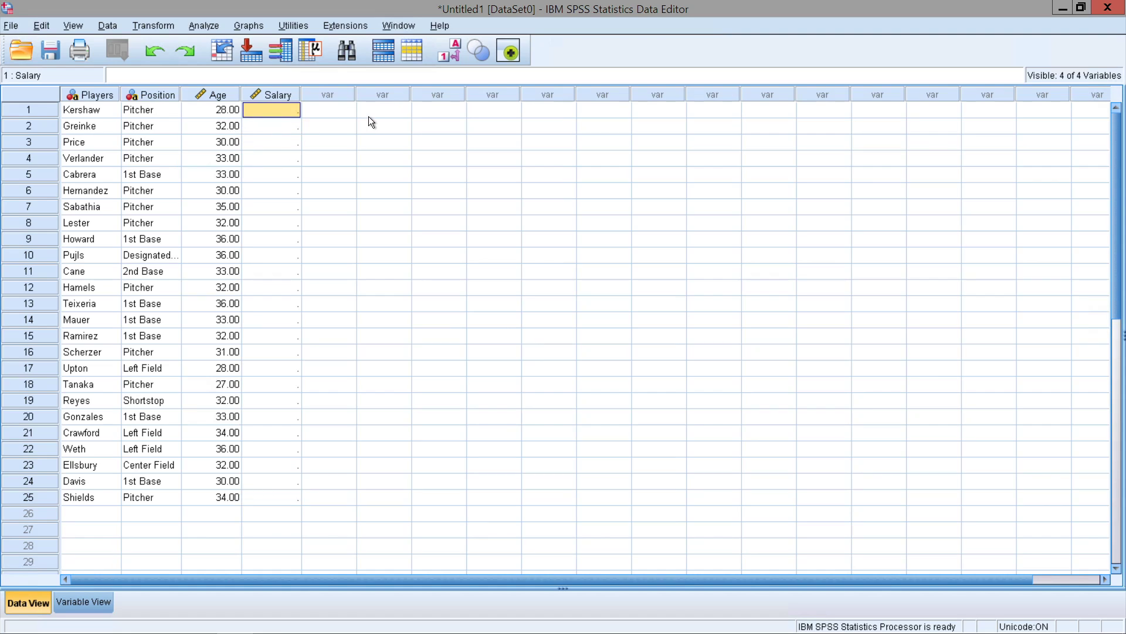
{"action": "type", "text": "34.57"}
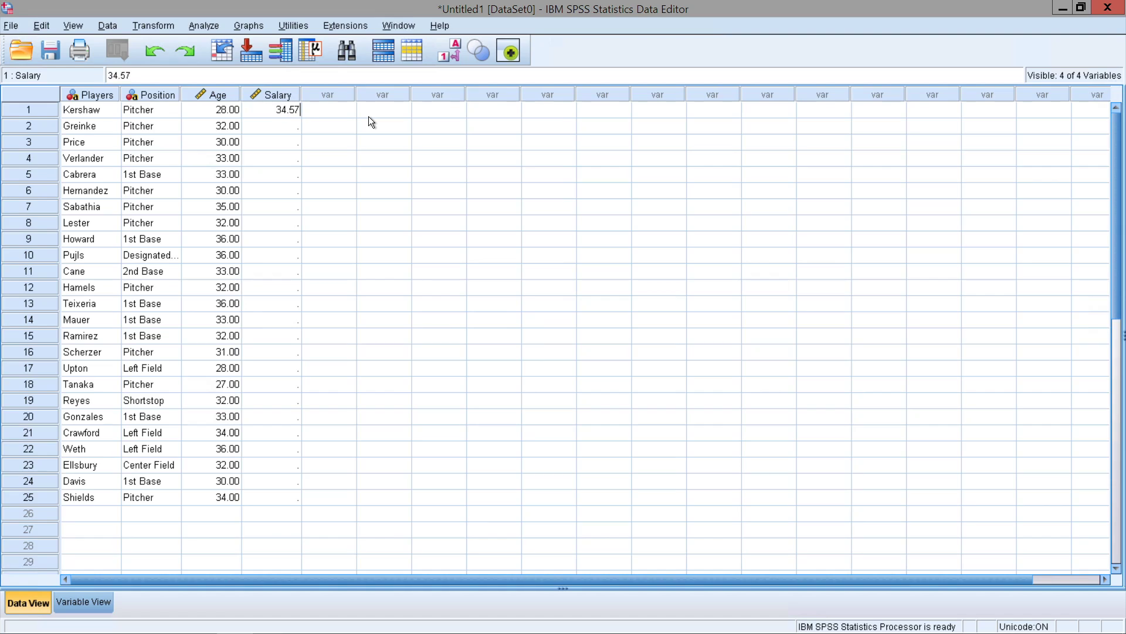
{"action": "key", "text": "Return"}
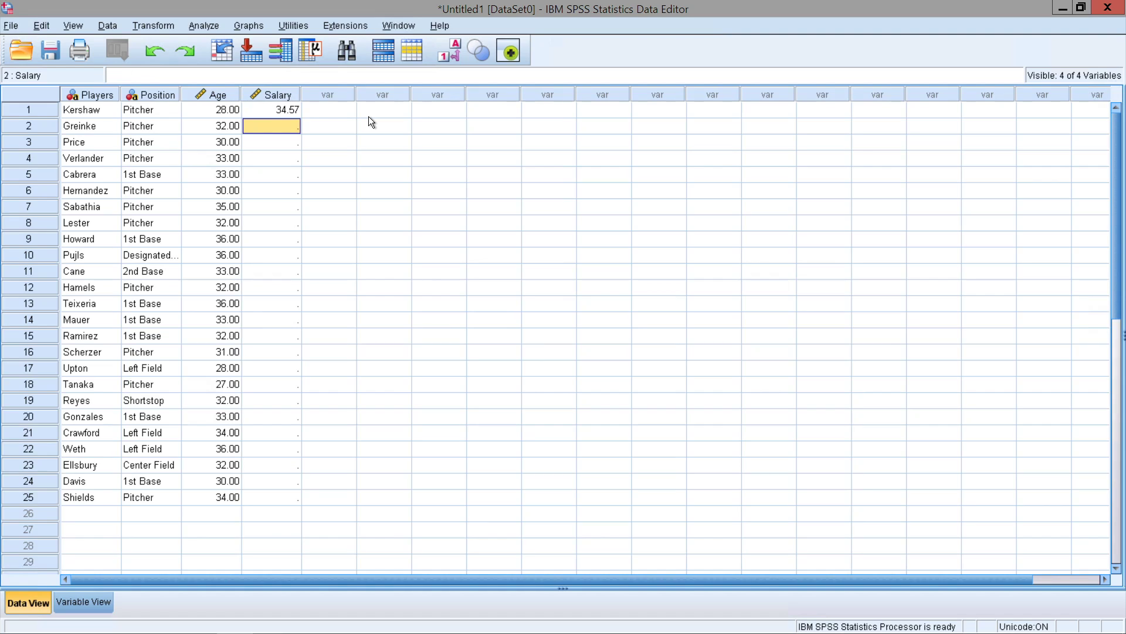
{"action": "type", "text": "34"}
{"action": "key", "text": "Return"}
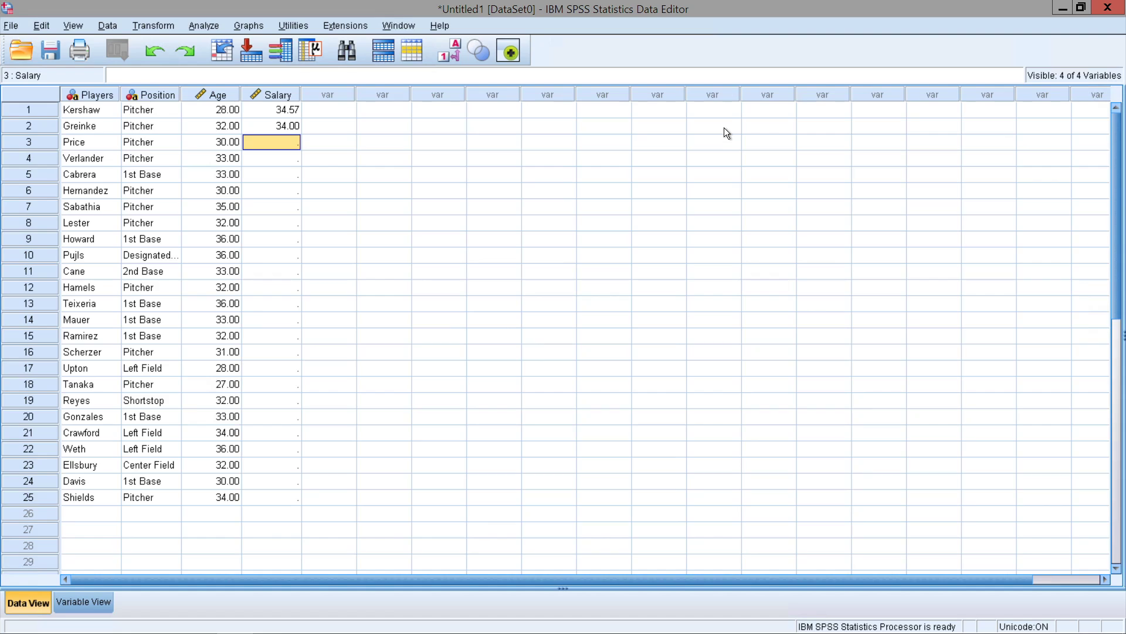
{"action": "type", "text": "28"}
{"action": "key", "text": "Return"}
{"action": "type", "text": "28"}
{"action": "key", "text": "Return"}
- Fill the Salary column with 25.85 in row 5, 25 in rows 6 to 9 and 24 in row 10
{"action": "type", "text": "25.85"}
{"action": "key", "text": "Return"}
{"action": "type", "text": "25"}
{"action": "key", "text": "Return"}
{"action": "type", "text": "25"}
{"action": "key", "text": "Return"}
{"action": "type", "text": "25"}
{"action": "key", "text": "Return"}
{"action": "type", "text": "25"}
{"action": "key", "text": "Return"}
{"action": "type", "text": "24"}
{"action": "key", "text": "Return"}
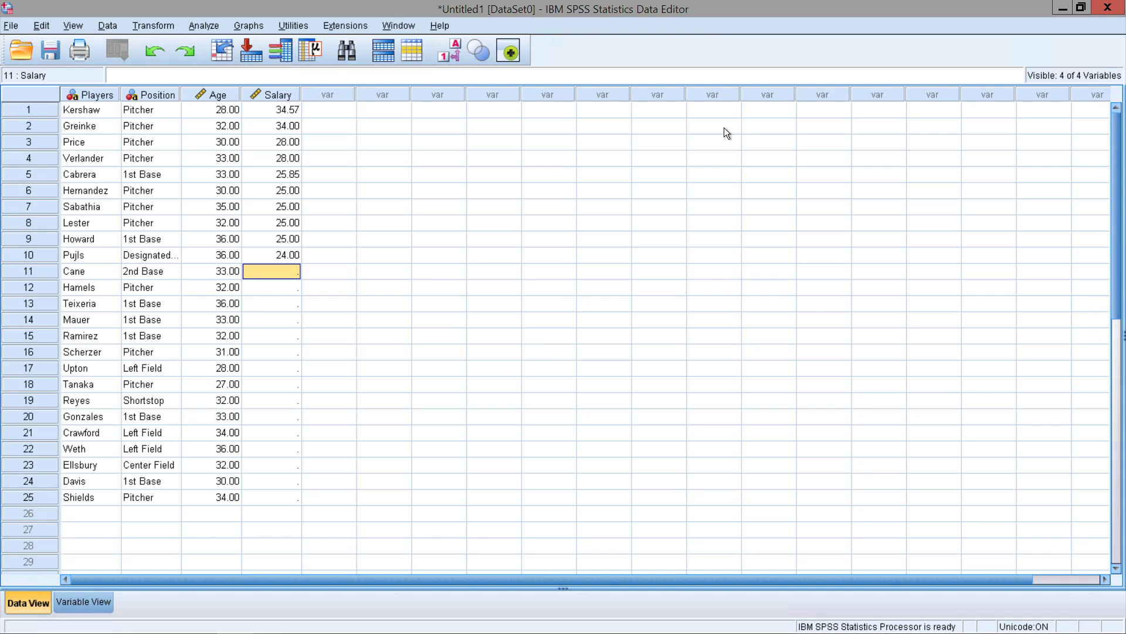
- Enter the salaries 23.5, 23.13, 23 and 22.75 in rows 11 to 14
{"action": "type", "text": "23.5"}
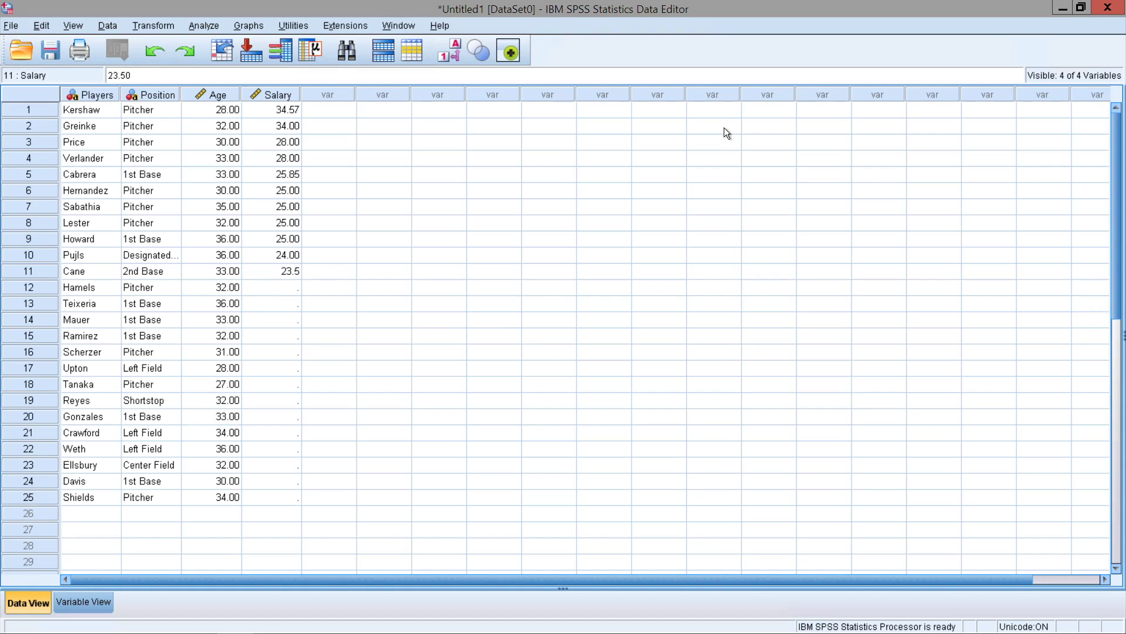
{"action": "key", "text": "Return"}
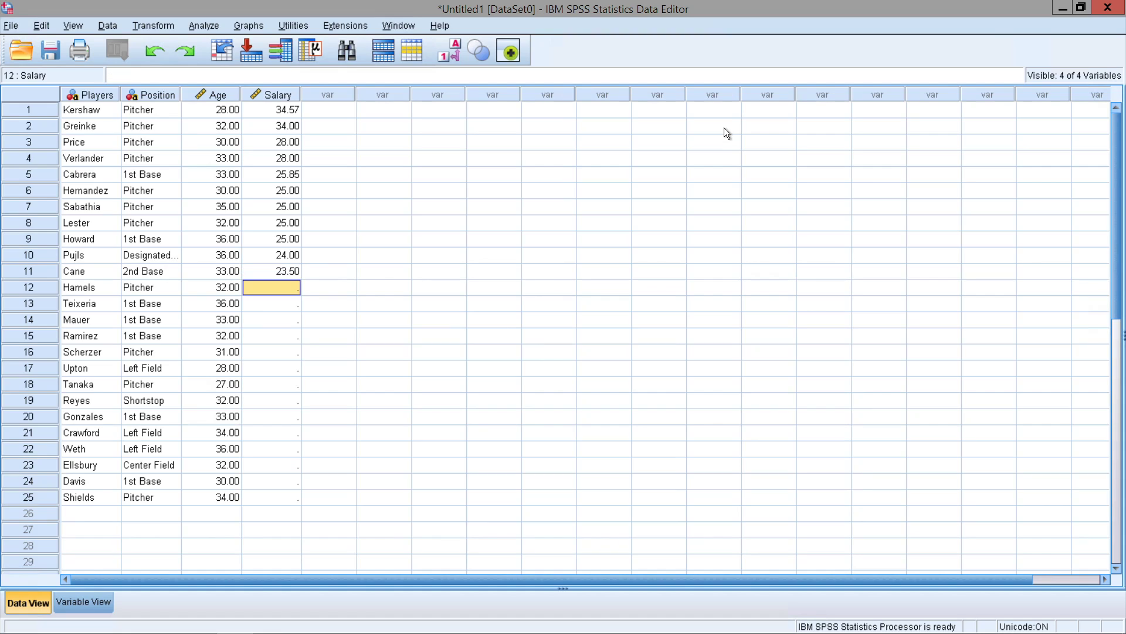
{"action": "type", "text": "23.13"}
{"action": "key", "text": "Return"}
{"action": "type", "text": "23"}
{"action": "key", "text": "Return"}
{"action": "type", "text": "22.75"}
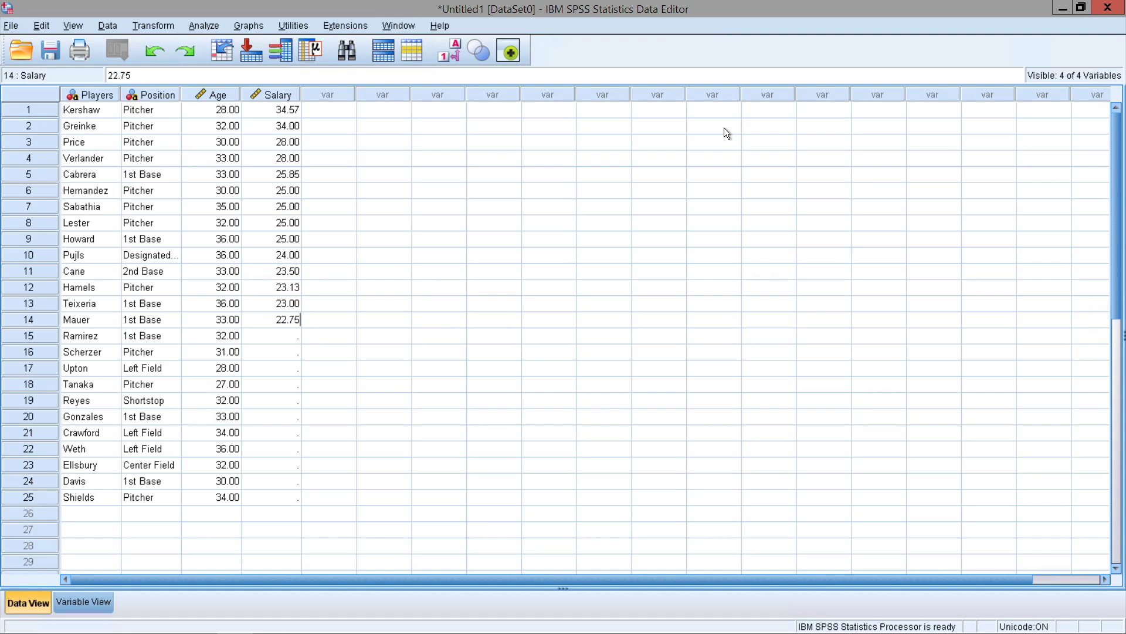
{"action": "key", "text": "Return"}
- Enter the salaries 22.14 and 22.13 in rows 15 and 16, and 22 in rows 17 and 18
{"action": "type", "text": "22.14"}
{"action": "key", "text": "Return"}
{"action": "type", "text": "22.13"}
{"action": "key", "text": "Return"}
{"action": "type", "text": "22"}
{"action": "key", "text": "Return"}
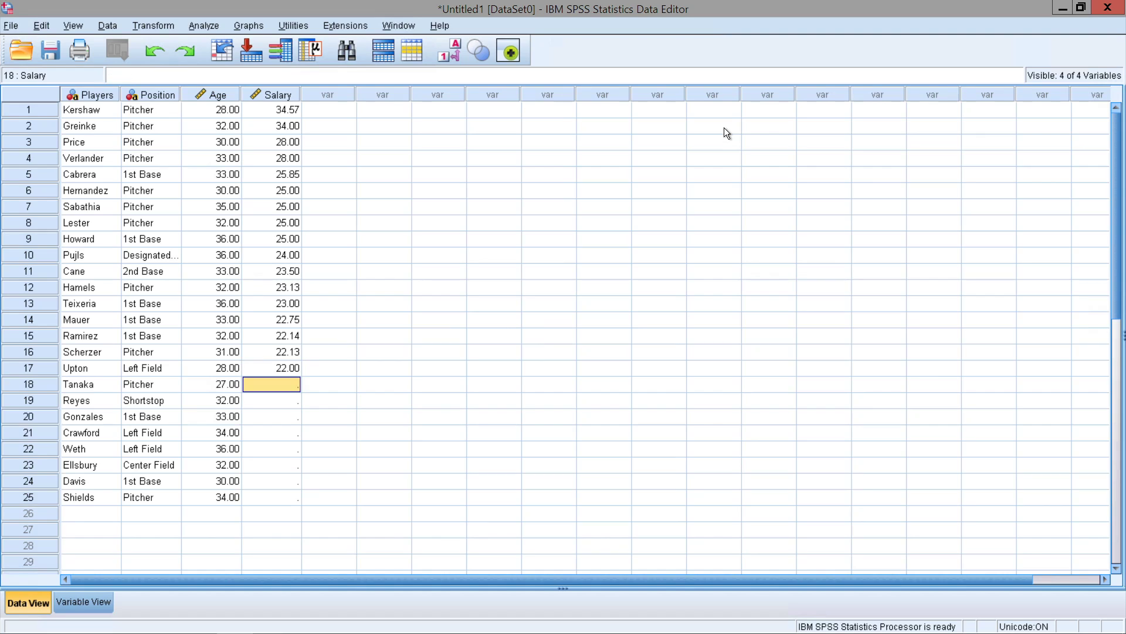
{"action": "type", "text": "22"}
{"action": "key", "text": "Return"}
- Fill rows 19 to 21 of the Salary column with 21.86, 21.61 and 21.57
{"action": "type", "text": "21.86"}
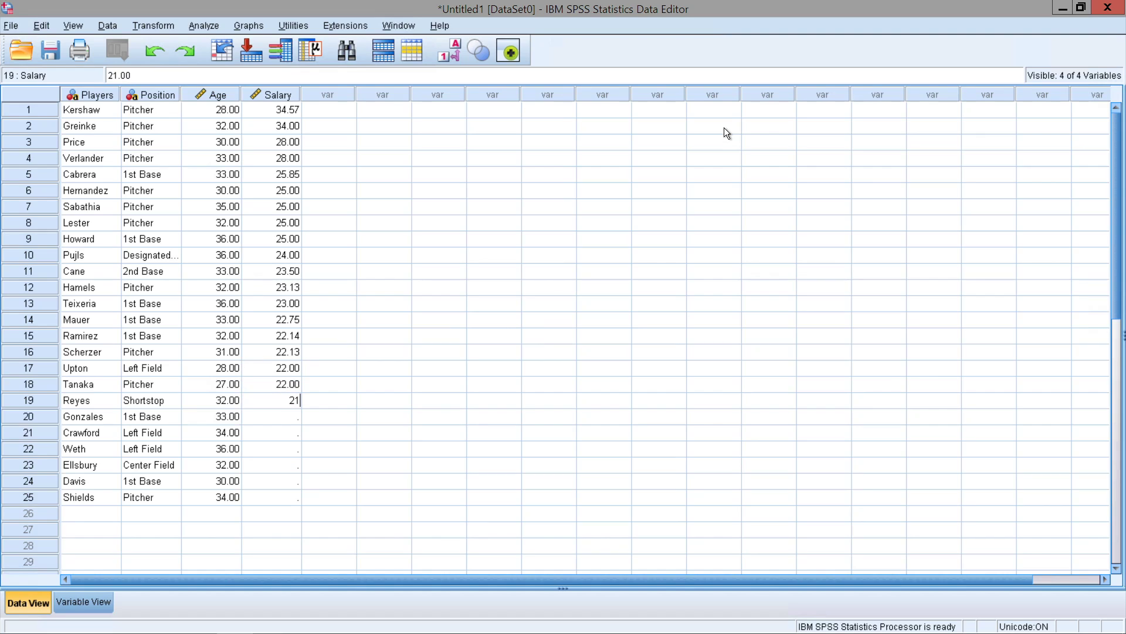
{"action": "key", "text": "Return"}
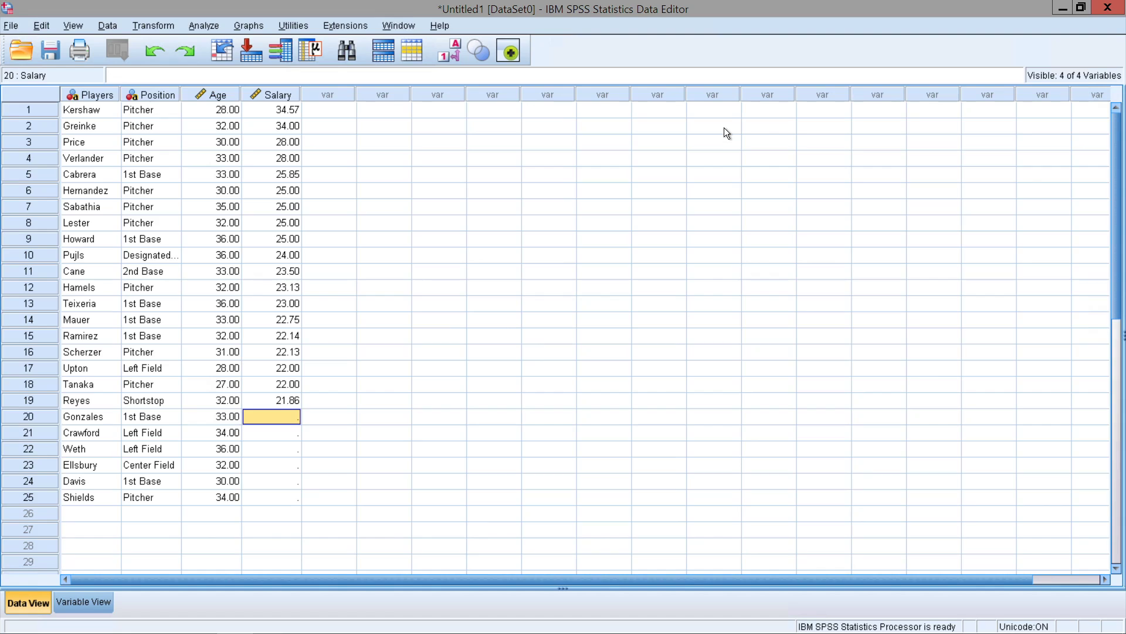
{"action": "type", "text": "21.61"}
{"action": "key", "text": "Return"}
{"action": "type", "text": "21.5"}
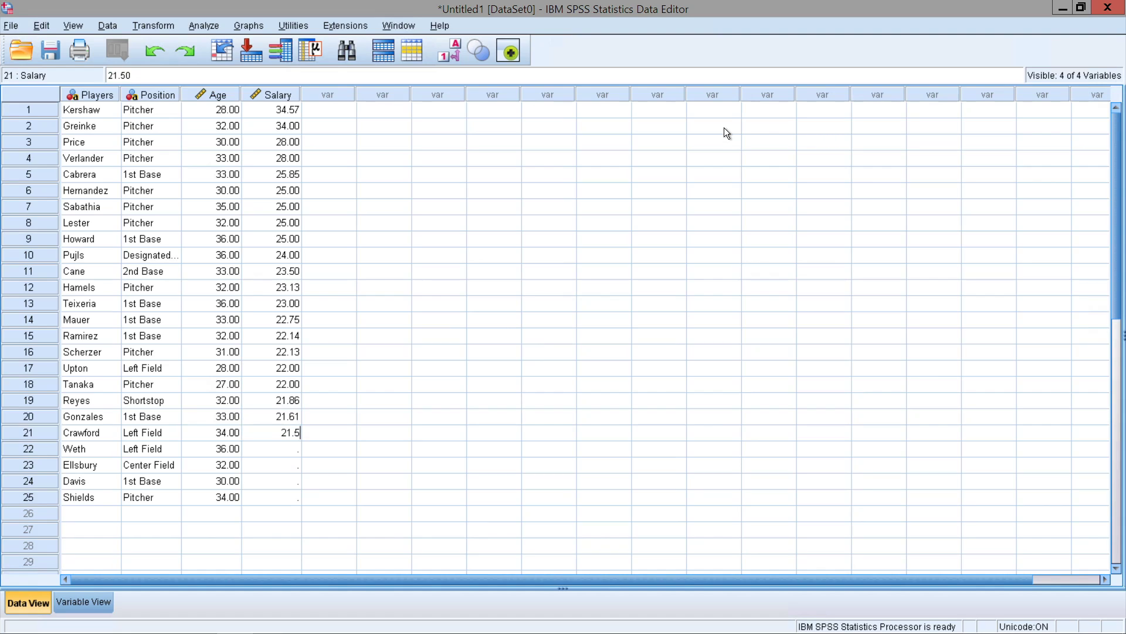
{"action": "type", "text": "7"}
{"action": "key", "text": "Return"}
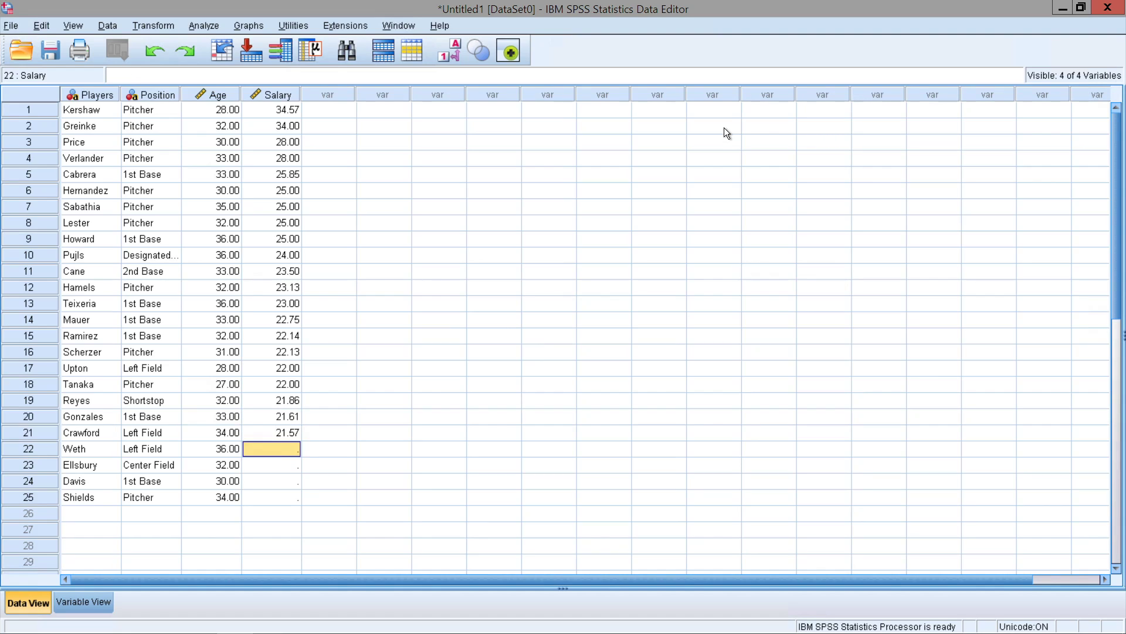
- Enter the salaries 21.14, 21.12 and 21 in rows 22 to 24
{"action": "type", "text": "21.14"}
{"action": "key", "text": "Return"}
{"action": "type", "text": "21.12"}
{"action": "key", "text": "Return"}
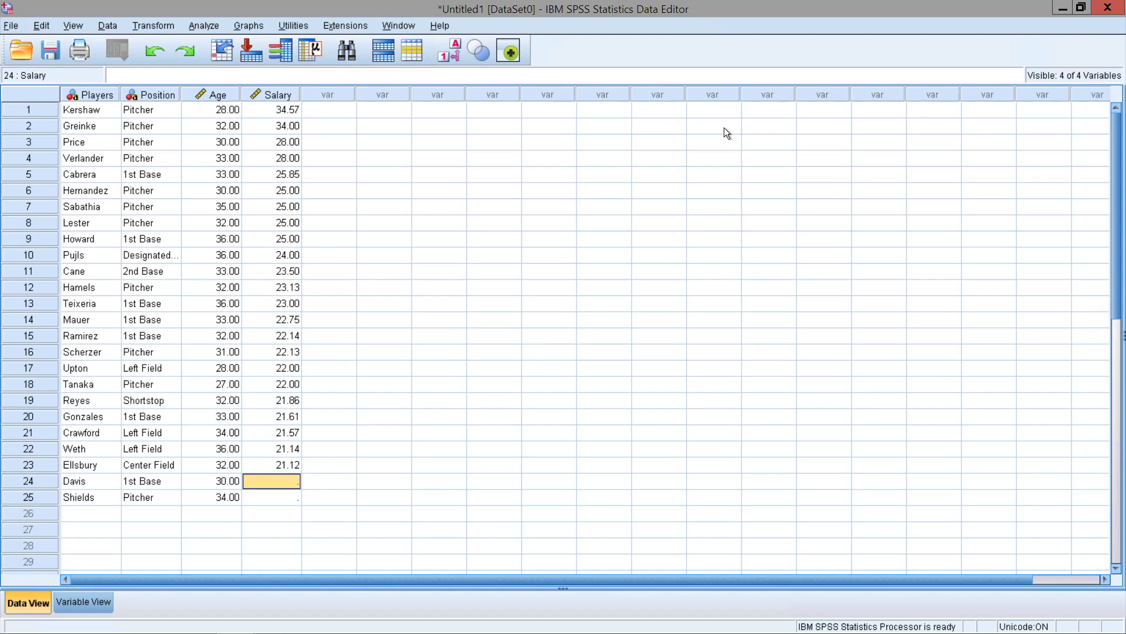
{"action": "type", "text": "21"}
{"action": "key", "text": "Return"}
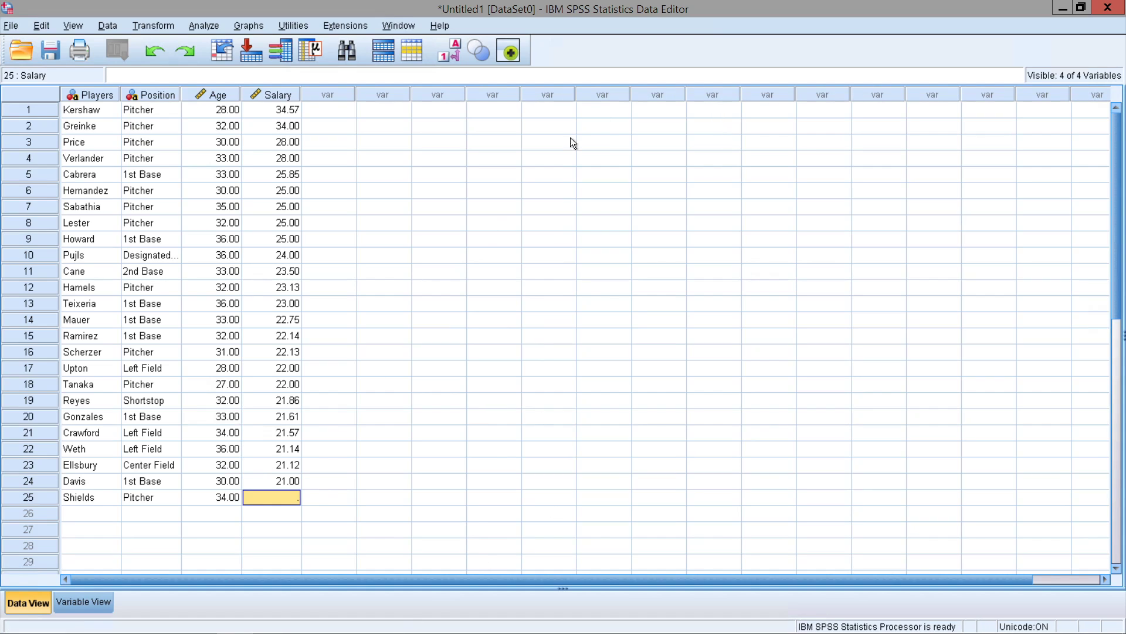
- Enter -9 as the salary of the last player, Shields, in row 25
{"action": "scroll", "coordinate": [320, 421], "scroll_direction": "down", "scroll_amount": 1}
{"action": "scroll", "coordinate": [316, 424], "scroll_direction": "up", "scroll_amount": 1}
{"action": "left_click", "coordinate": [274, 479]}
{"action": "left_click", "coordinate": [288, 464]}
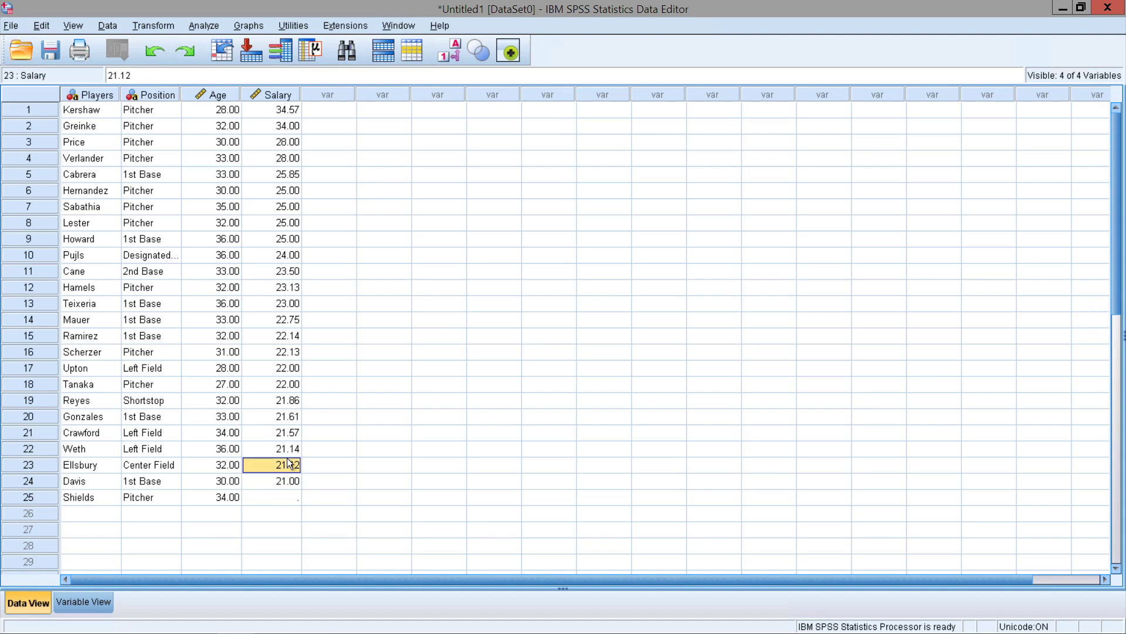
{"action": "double_click", "coordinate": [280, 496]}
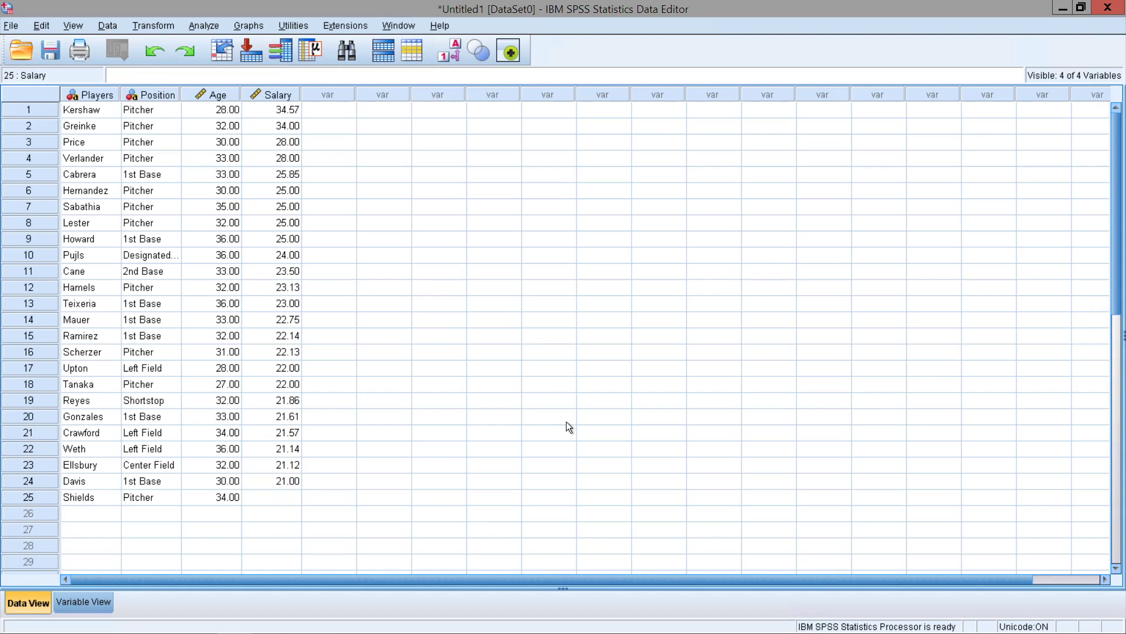
{"action": "type", "text": "-9"}
{"action": "key", "text": "Tab"}
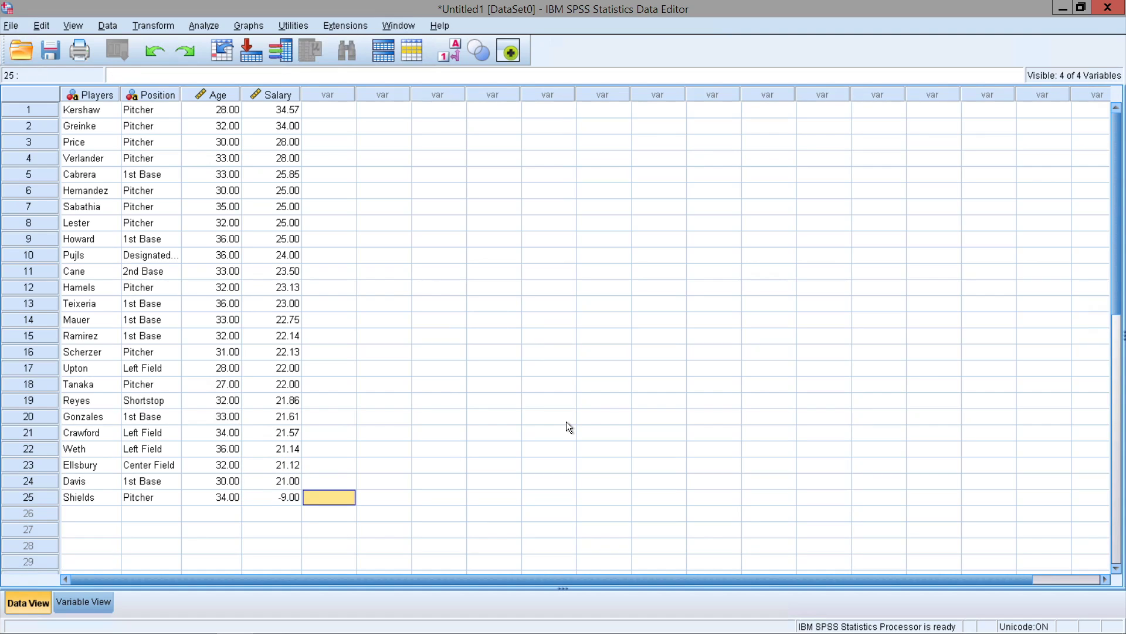
- Clear every value in the Salary column, from row 25 up to row 1
{"action": "left_click", "coordinate": [282, 501]}
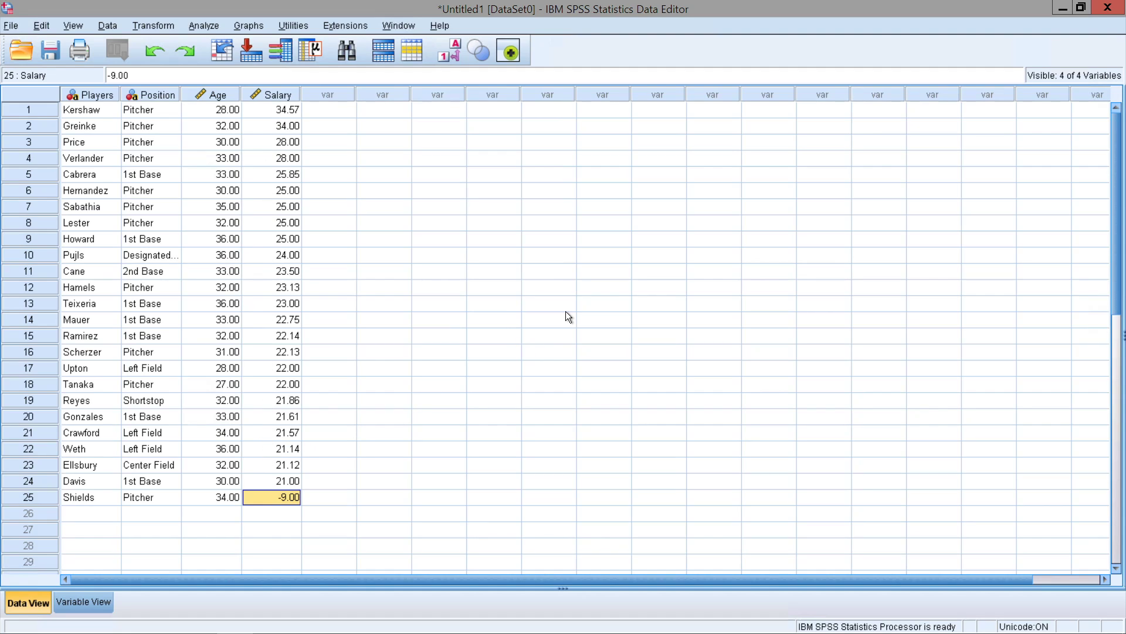
{"action": "key", "text": "Delete"}
{"action": "key", "text": "Up"}
{"action": "key", "text": "Delete"}
{"action": "key", "text": "Up"}
{"action": "key", "text": "Delete"}
{"action": "key", "text": "Up"}
{"action": "key", "text": "Delete"}
{"action": "key", "text": "Up"}
{"action": "key", "text": "Delete"}
{"action": "key", "text": "Up"}
{"action": "key", "text": "Delete"}
{"action": "key", "text": "Up"}
{"action": "key", "text": "Delete"}
{"action": "key", "text": "Up"}
{"action": "key", "text": "Delete"}
{"action": "key", "text": "Up"}
{"action": "key", "text": "Delete"}
{"action": "key", "text": "Up"}
{"action": "key", "text": "Delete"}
{"action": "key", "text": "Up"}
{"action": "key", "text": "Delete"}
{"action": "key", "text": "Up"}
{"action": "key", "text": "Delete"}
{"action": "key", "text": "Up"}
{"action": "key", "text": "Delete"}
{"action": "key", "text": "Up"}
{"action": "key", "text": "Delete"}
{"action": "key", "text": "Up"}
{"action": "key", "text": "Delete"}
{"action": "key", "text": "Up"}
{"action": "key", "text": "Delete"}
{"action": "key", "text": "Up"}
{"action": "key", "text": "Delete"}
{"action": "key", "text": "Up"}
{"action": "key", "text": "Delete"}
{"action": "key", "text": "Up"}
{"action": "key", "text": "Delete"}
{"action": "key", "text": "Up"}
{"action": "key", "text": "Delete"}
{"action": "key", "text": "Up"}
{"action": "key", "text": "Delete"}
{"action": "key", "text": "Up"}
{"action": "key", "text": "Delete"}
{"action": "key", "text": "Up"}
{"action": "key", "text": "Delete"}
{"action": "key", "text": "Up"}
{"action": "key", "text": "Delete"}
{"action": "key", "text": "Up"}
{"action": "key", "text": "Delete"}
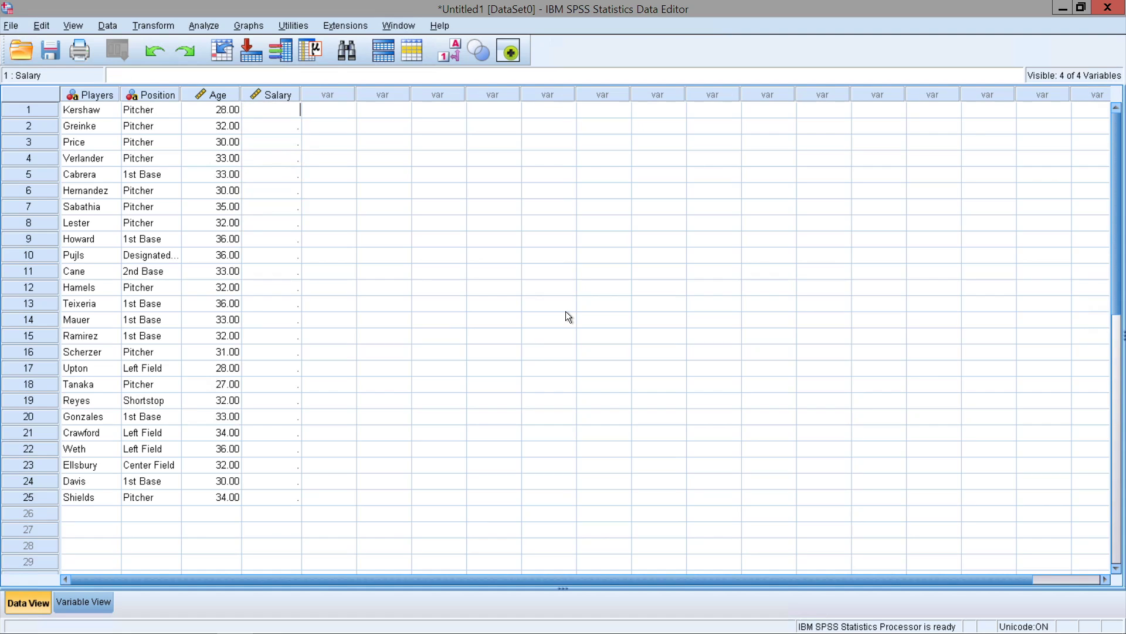
- Enter the salaries 34.57, 34 and 30 in rows 1 to 3
{"action": "type", "text": "34.57"}
{"action": "key", "text": "Return"}
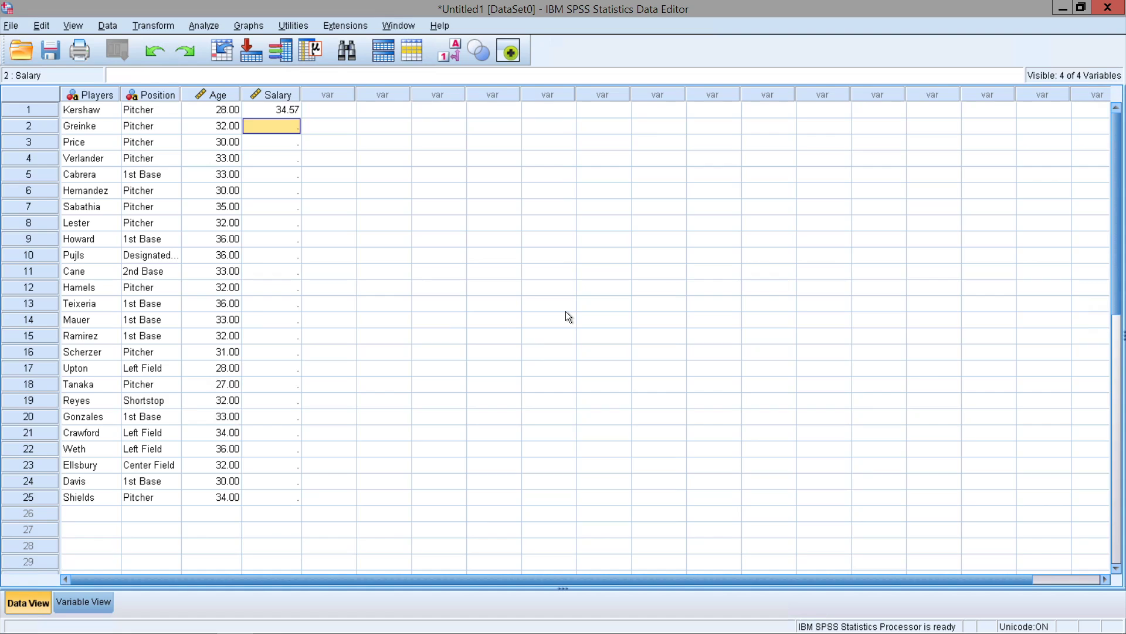
{"action": "type", "text": "34"}
{"action": "key", "text": "Return"}
{"action": "type", "text": "30"}
{"action": "key", "text": "Return"}
- Enter a salary of 28 in rows 4 and 5, and 25.85 in row 6
{"action": "type", "text": "28"}
{"action": "key", "text": "Return"}
{"action": "type", "text": "28"}
{"action": "key", "text": "Return"}
{"action": "type", "text": "25.85"}
{"action": "key", "text": "Return"}
- Fill rows 7 to 10 of the Salary column with 25, row 11 with 24 and row 12 with 23.5
{"action": "type", "text": "25"}
{"action": "key", "text": "Return"}
{"action": "type", "text": "25 25 25 24 23.5"}
{"action": "key", "text": "Return"}
- Enter the salaries 23.13, 23 and 22.75 in rows 13 to 15
{"action": "type", "text": "23.13"}
{"action": "key", "text": "Return"}
{"action": "type", "text": "23"}
{"action": "key", "text": "Return"}
{"action": "type", "text": "22.75"}
{"action": "key", "text": "Return"}
- Enter the salaries 22.14 and 22.13 in rows 16 and 17, and 22 in rows 18 and 19
{"action": "type", "text": "2"}
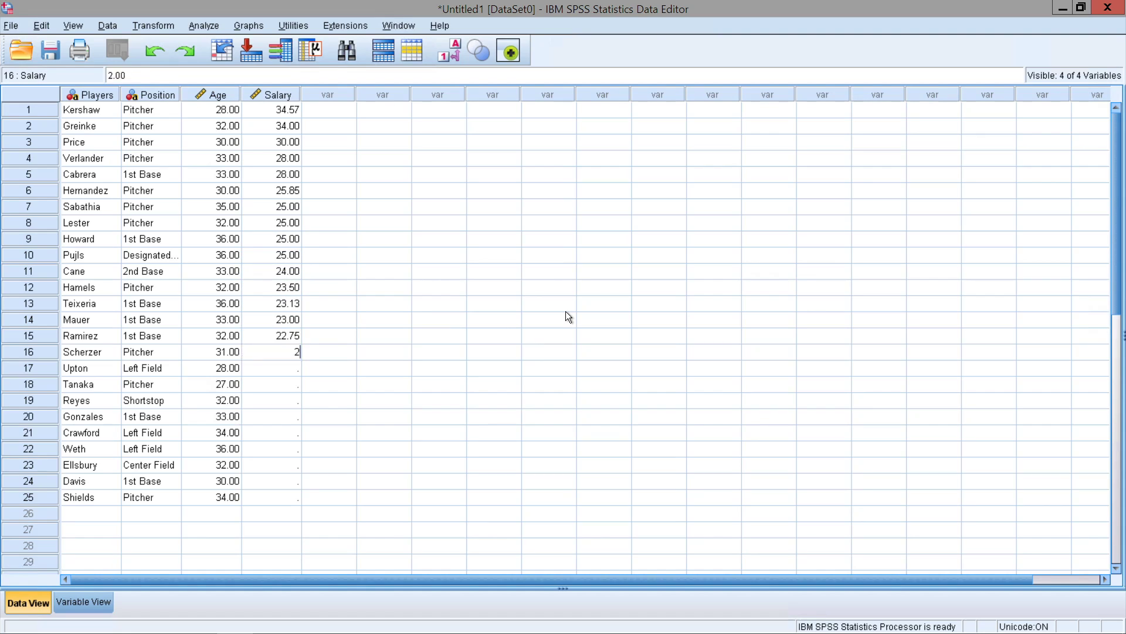
{"action": "type", "text": "2.14"}
{"action": "key", "text": "Return"}
{"action": "type", "text": "22.13"}
{"action": "key", "text": "Return"}
{"action": "type", "text": "22"}
{"action": "key", "text": "Return"}
{"action": "type", "text": "22"}
{"action": "key", "text": "Return"}
- Fill rows 20 to 22 of the Salary column with 21.86, 21.61 and 21.57
{"action": "type", "text": "21"}
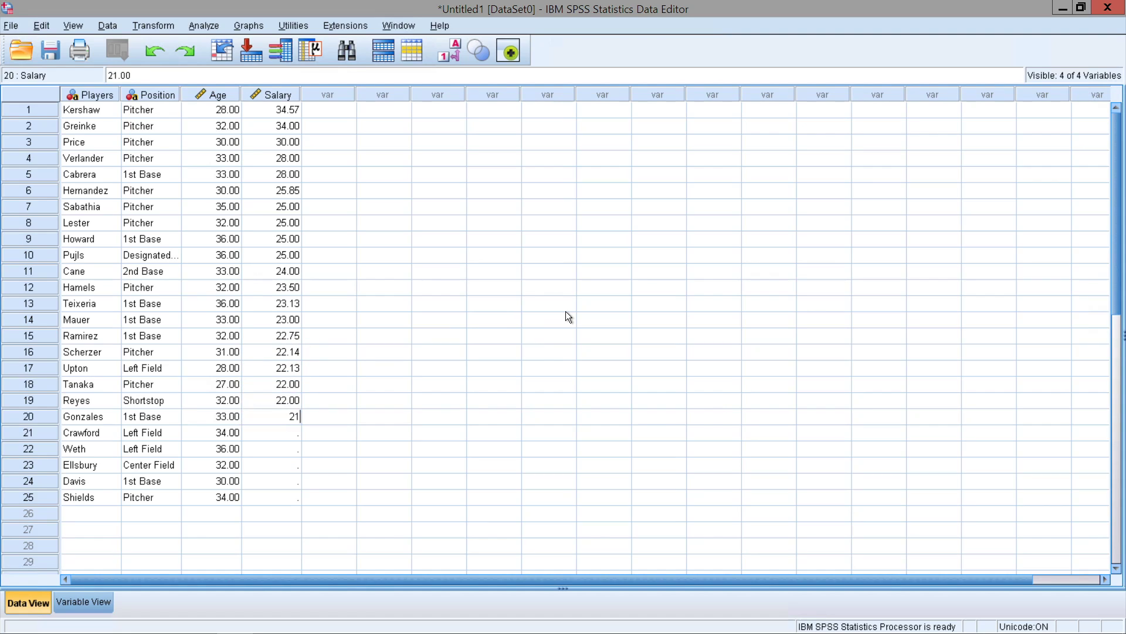
{"action": "type", "text": ".86"}
{"action": "key", "text": "Return"}
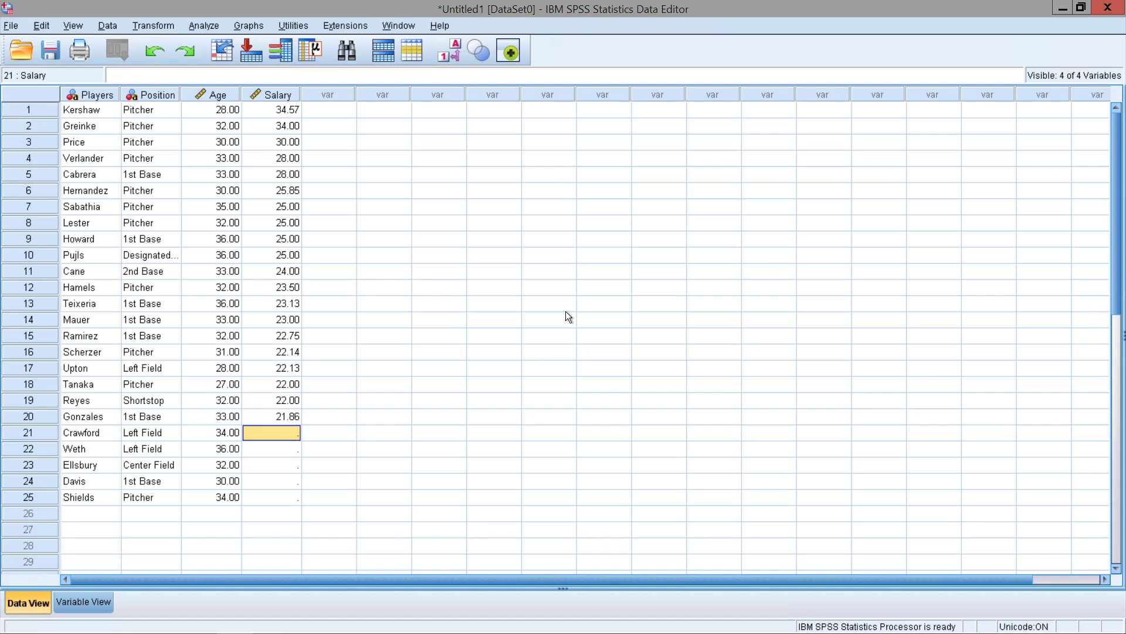
{"action": "type", "text": "21.61"}
{"action": "key", "text": "Return"}
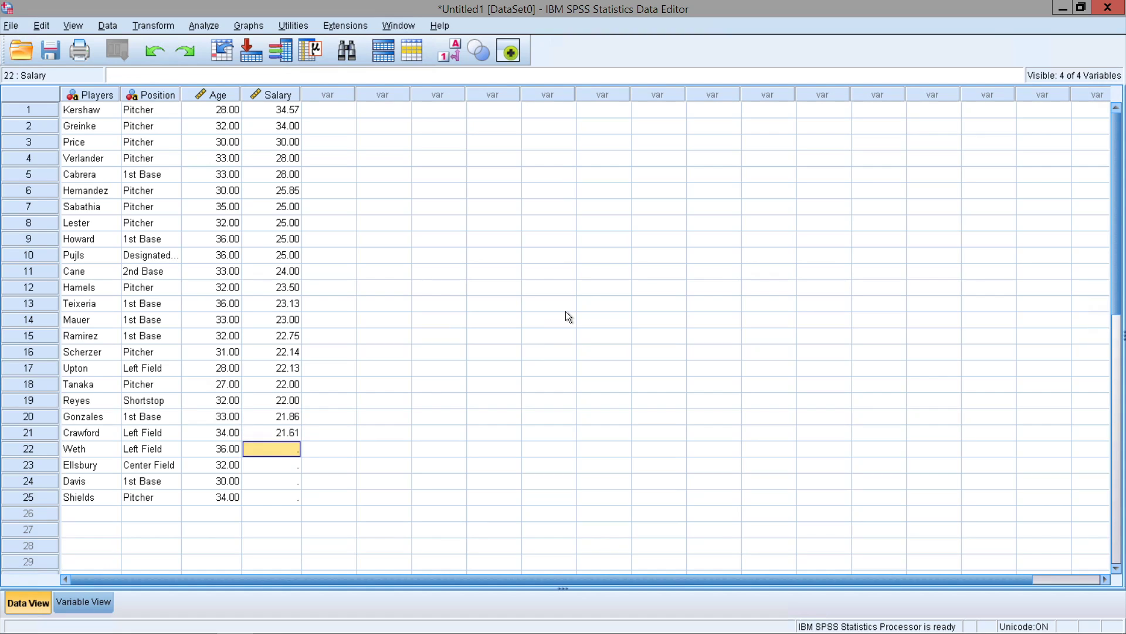
{"action": "type", "text": "21.57"}
{"action": "key", "text": "Return"}
- Complete the Salary column with 21.14, 21.12 and 21 in rows 23 to 25
{"action": "type", "text": "21.14"}
{"action": "key", "text": "Return"}
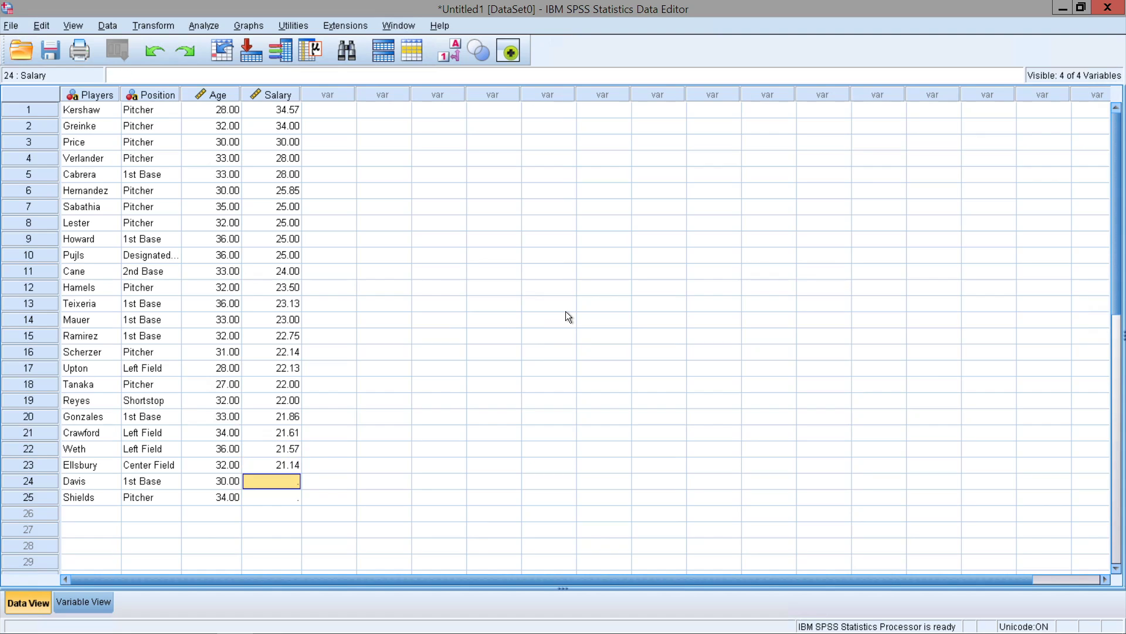
{"action": "type", "text": "21.12"}
{"action": "key", "text": "Return"}
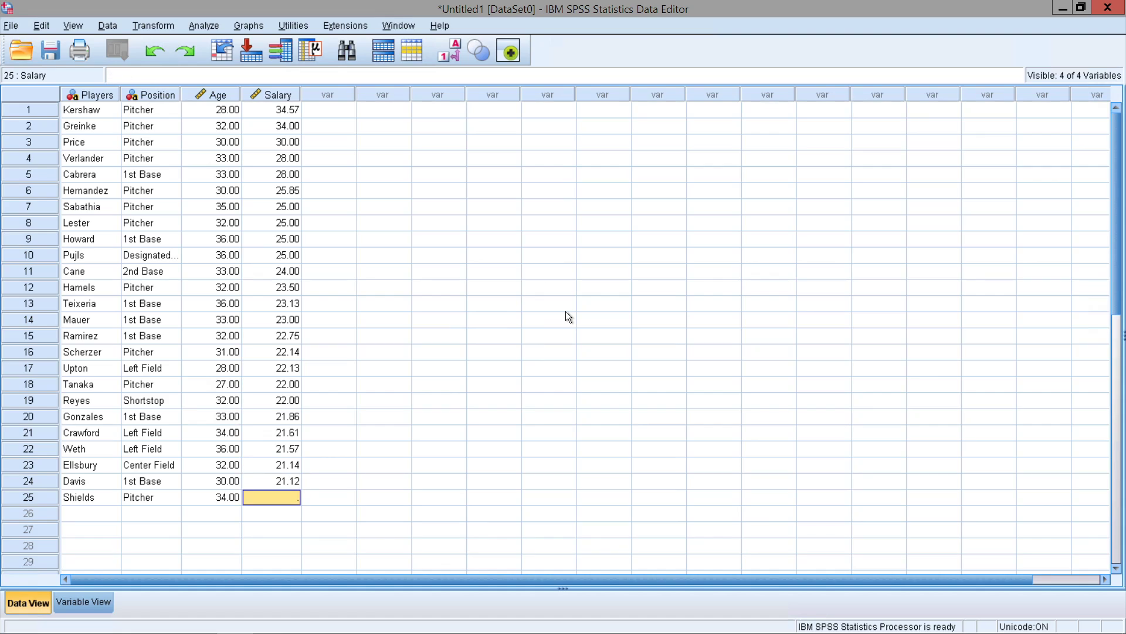
{"action": "type", "text": "21"}
{"action": "key", "text": "Tab"}
{"action": "key", "text": "Up"}
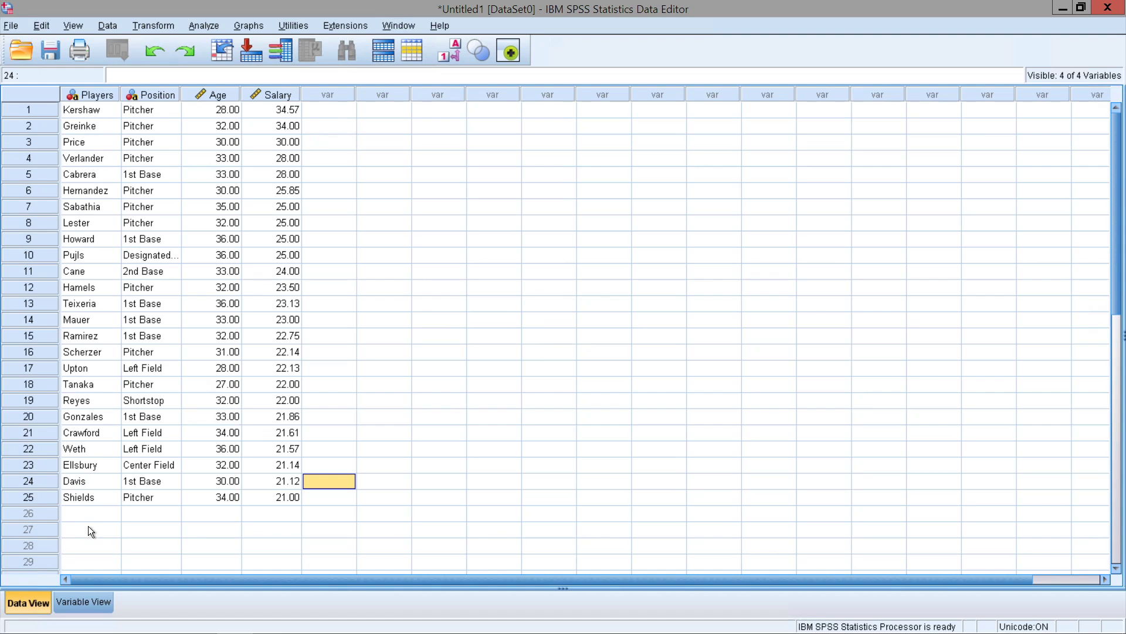
{"action": "left_click", "coordinate": [335, 112]}
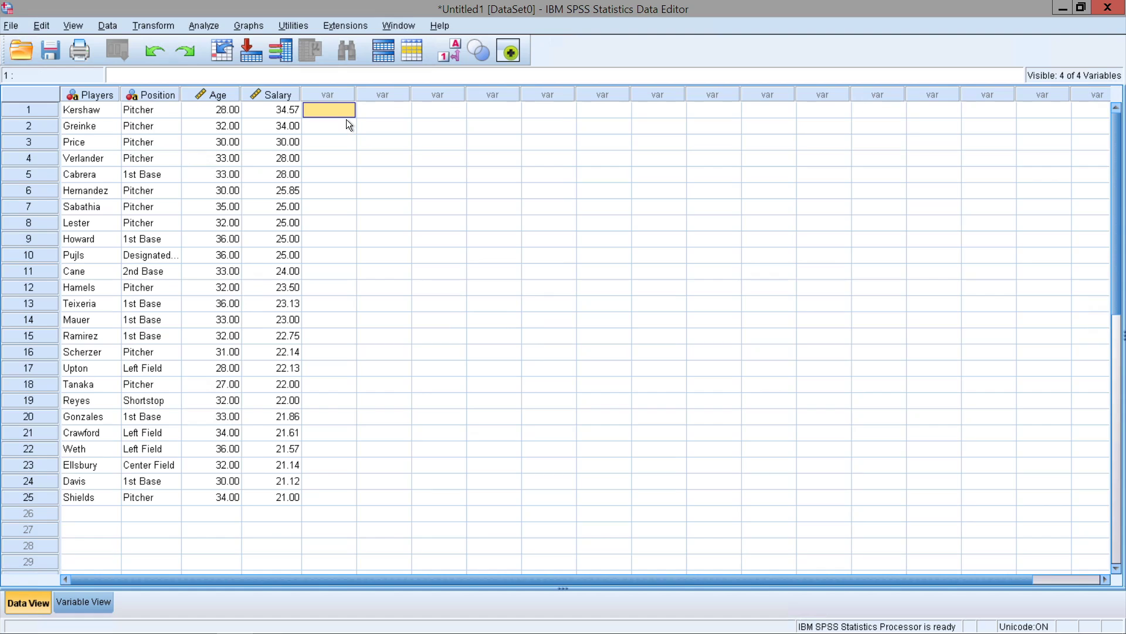
{"action": "left_click", "coordinate": [344, 128]}
{"action": "left_click", "coordinate": [340, 111]}
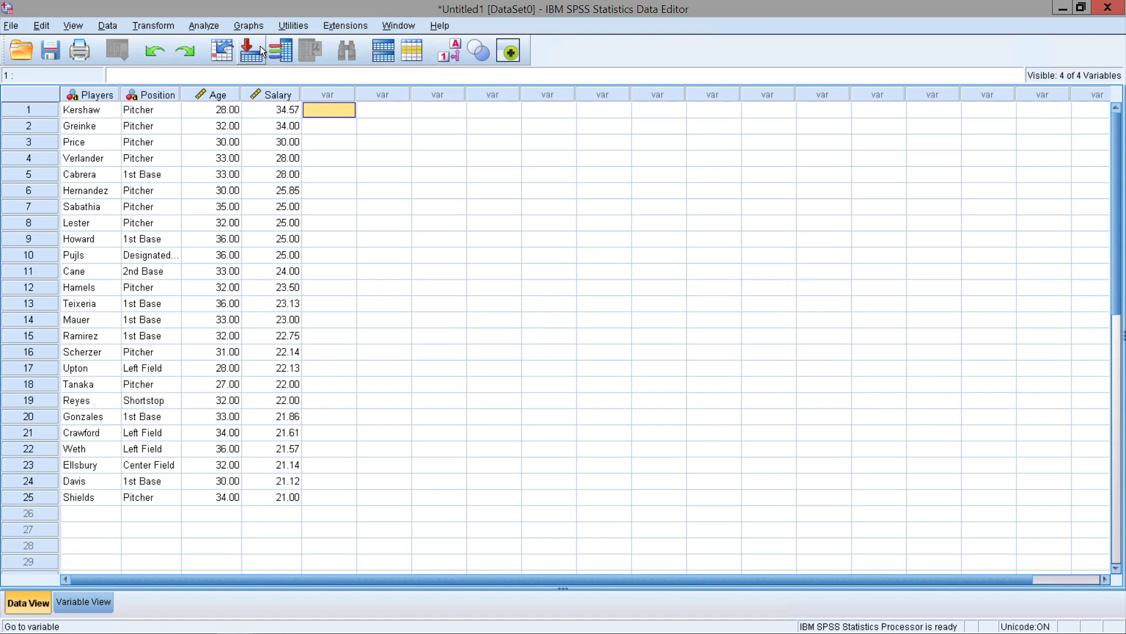
- Start a Frequencies analysis from the descriptive statistics and add Salary as the variable to analyze
{"action": "left_click", "coordinate": [208, 27]}
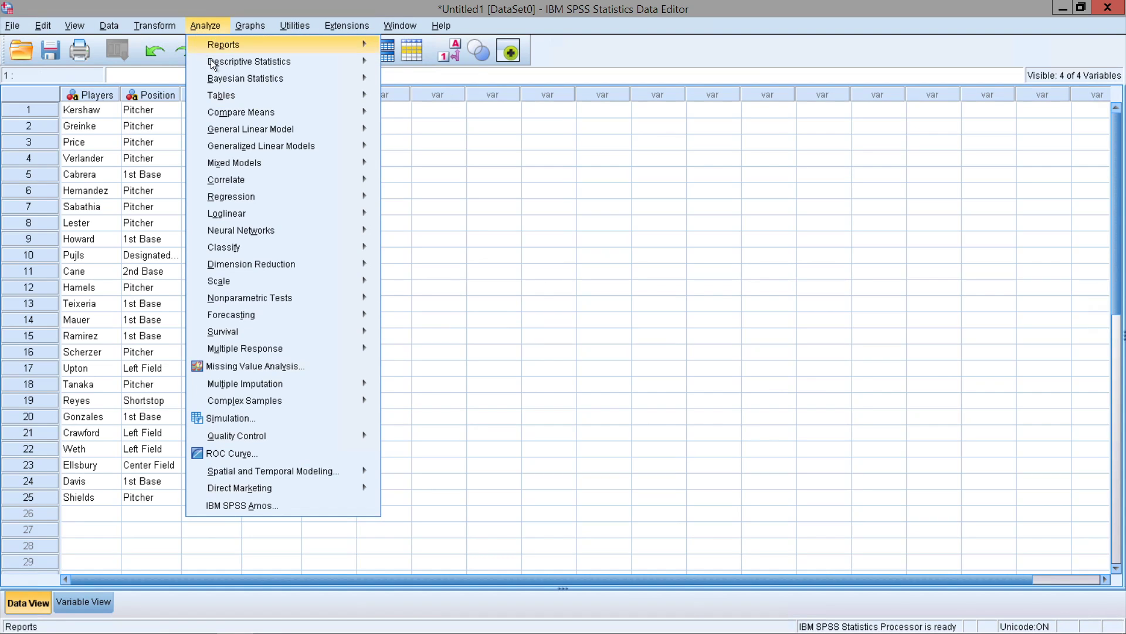
{"action": "mouse_move", "coordinate": [223, 64]}
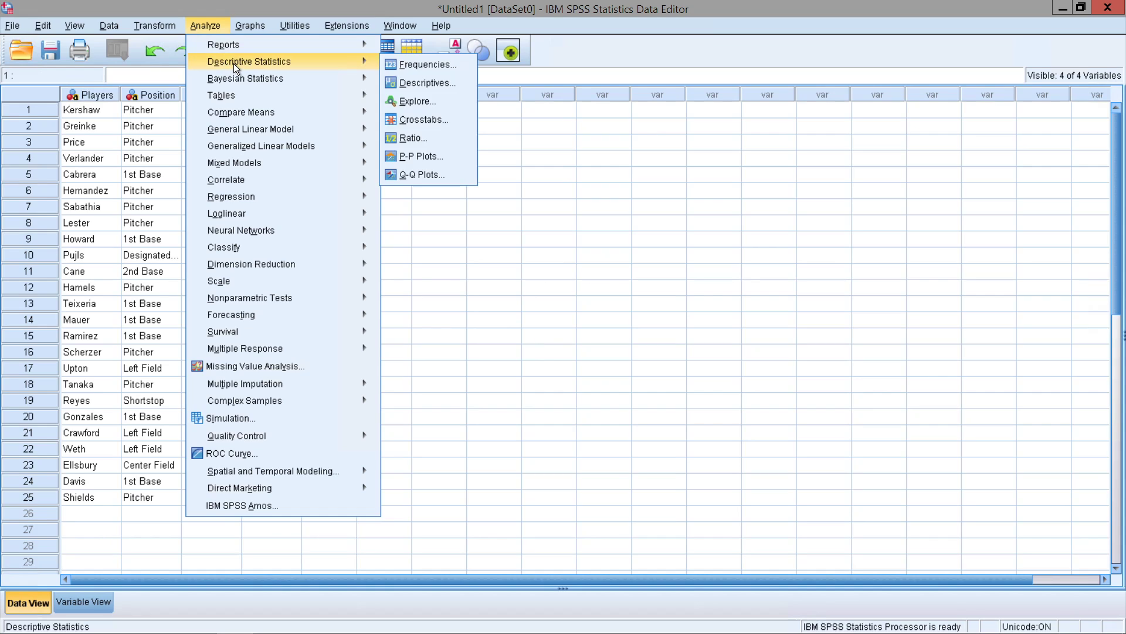
{"action": "left_click", "coordinate": [411, 69]}
{"action": "left_click_drag", "start_coordinate": [561, 223], "coordinate": [583, 231]}
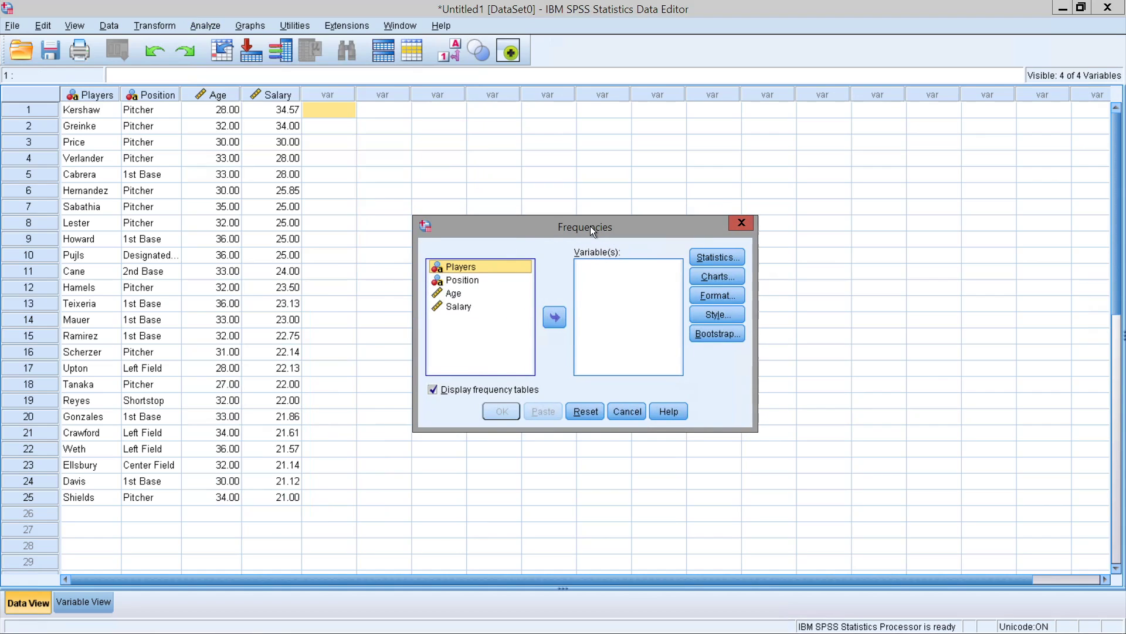
{"action": "left_click", "coordinate": [474, 306]}
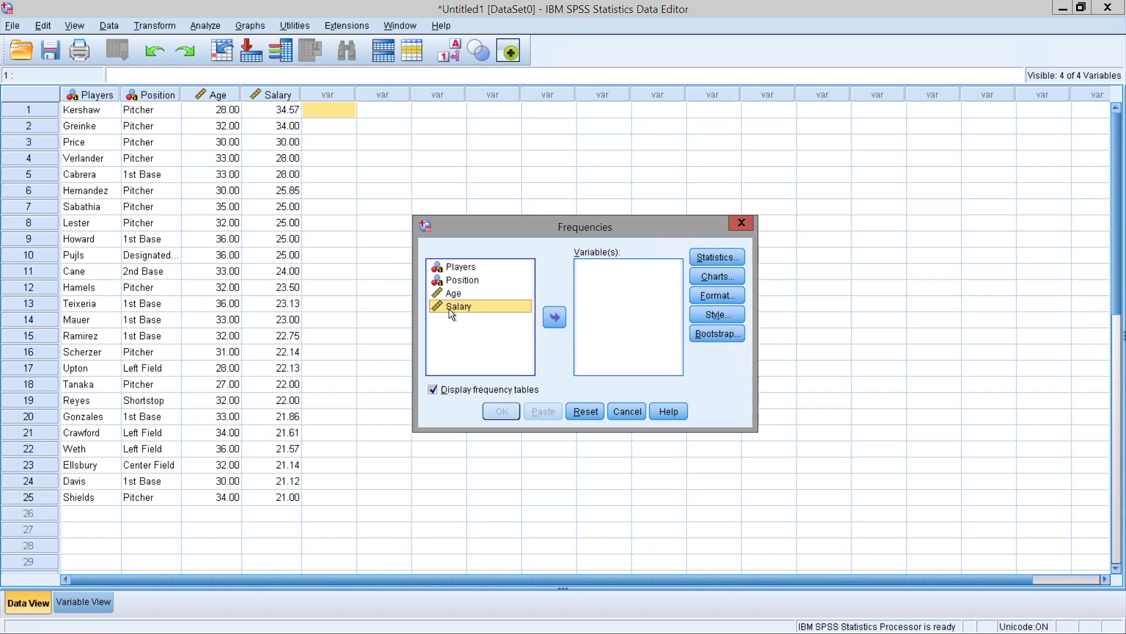
{"action": "mouse_move", "coordinate": [449, 309]}
{"action": "left_mouse_down"}
{"action": "mouse_move", "coordinate": [624, 305]}
{"action": "mouse_move", "coordinate": [453, 311]}
{"action": "left_mouse_up"}
{"action": "left_click", "coordinate": [561, 318]}
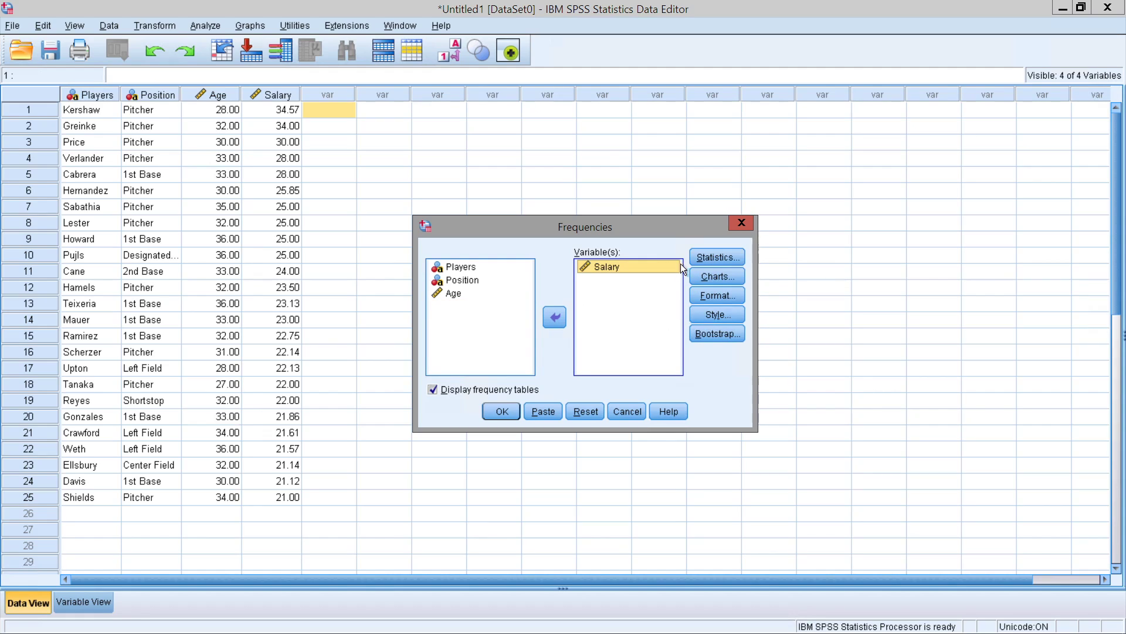
- Include the mean, median and mode in the Frequencies statistics and run the analysis
{"action": "left_click", "coordinate": [702, 258]}
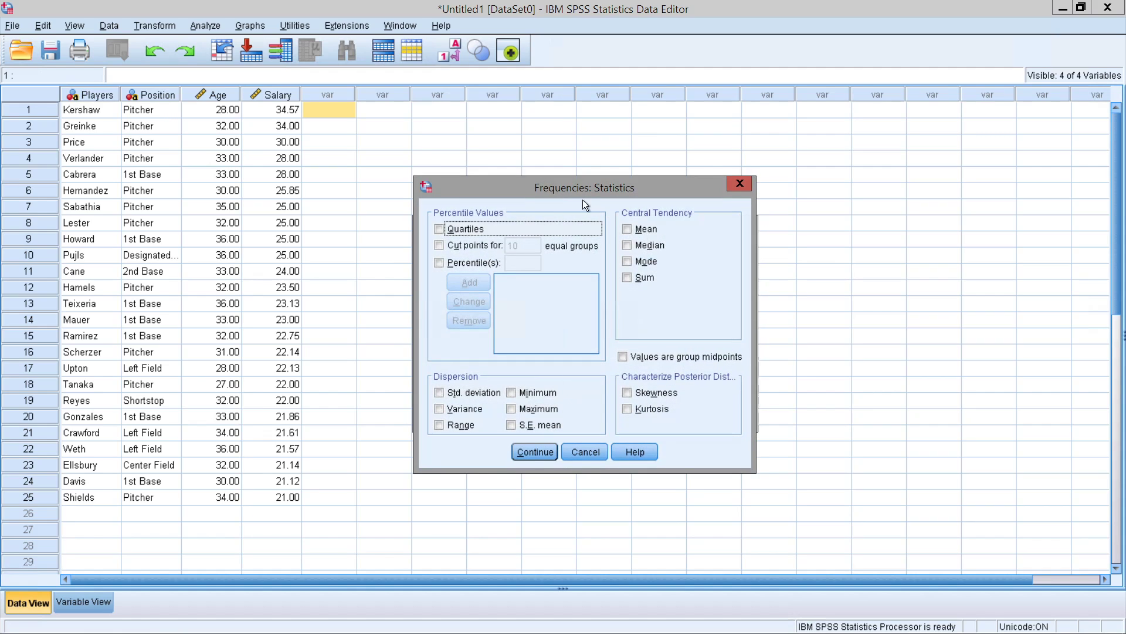
{"action": "left_click_drag", "start_coordinate": [508, 194], "coordinate": [347, 182]}
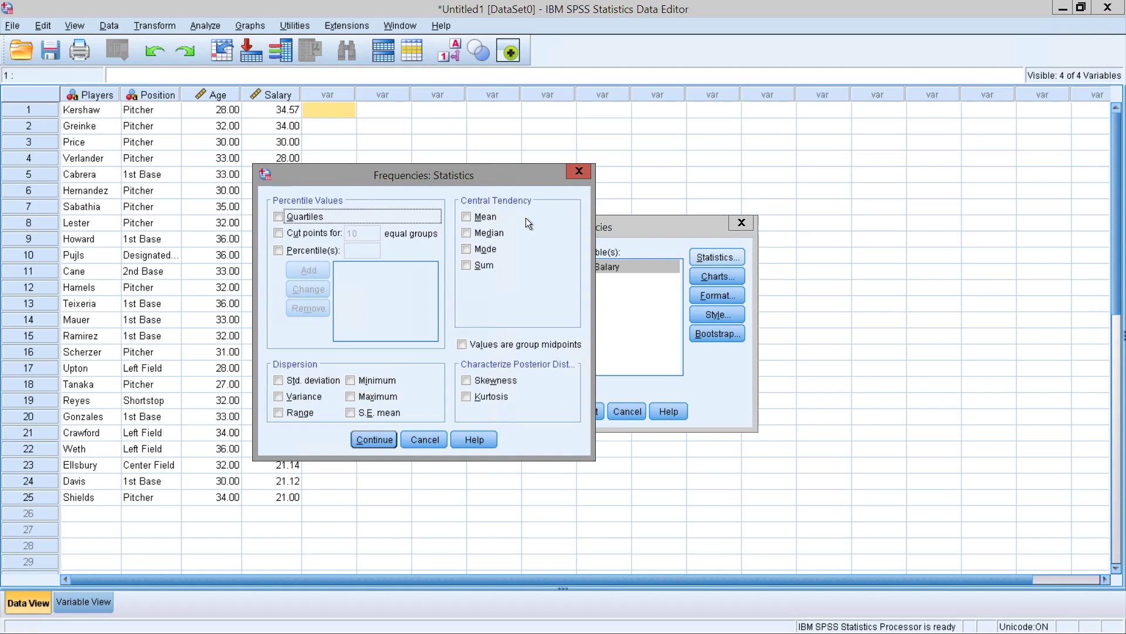
{"action": "left_click", "coordinate": [492, 219]}
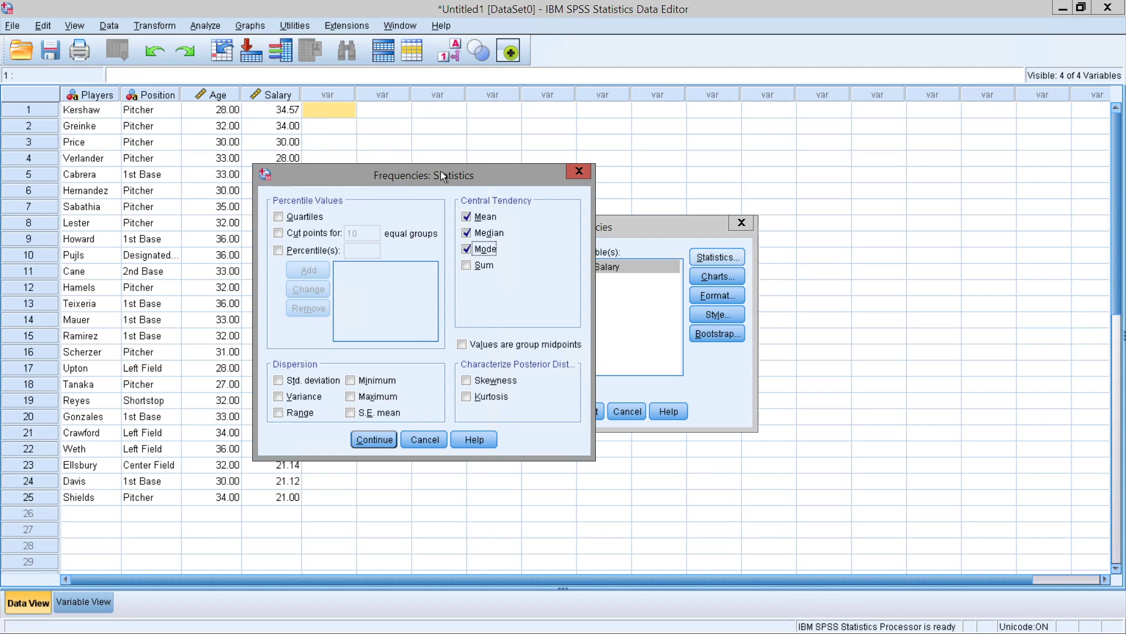
{"action": "left_click_drag", "start_coordinate": [484, 184], "coordinate": [550, 171]}
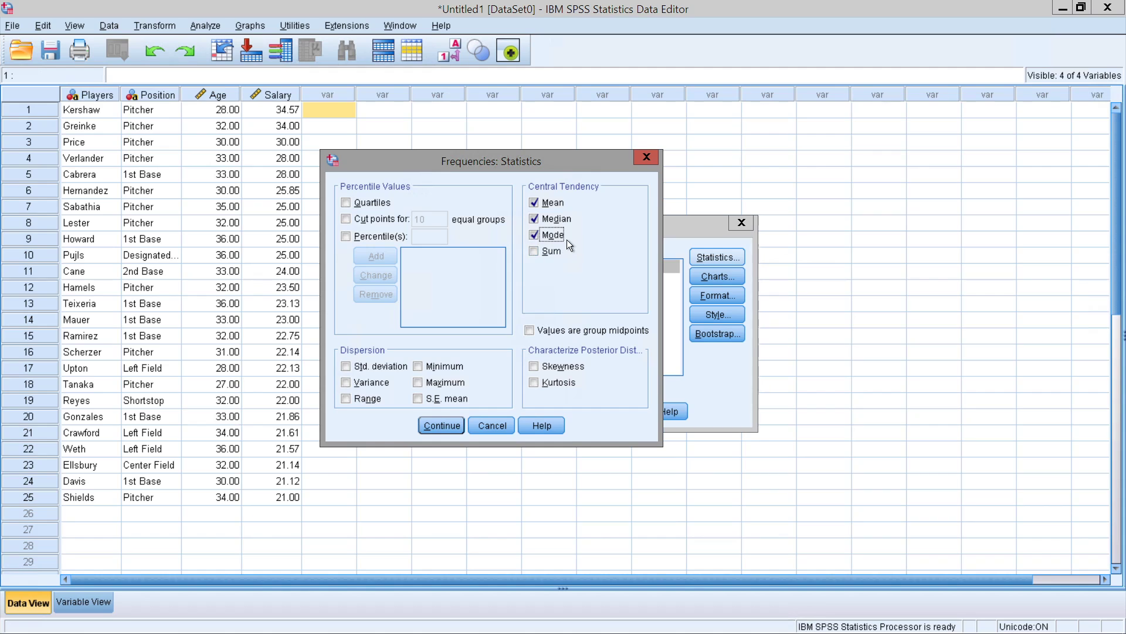
{"action": "left_click", "coordinate": [459, 425]}
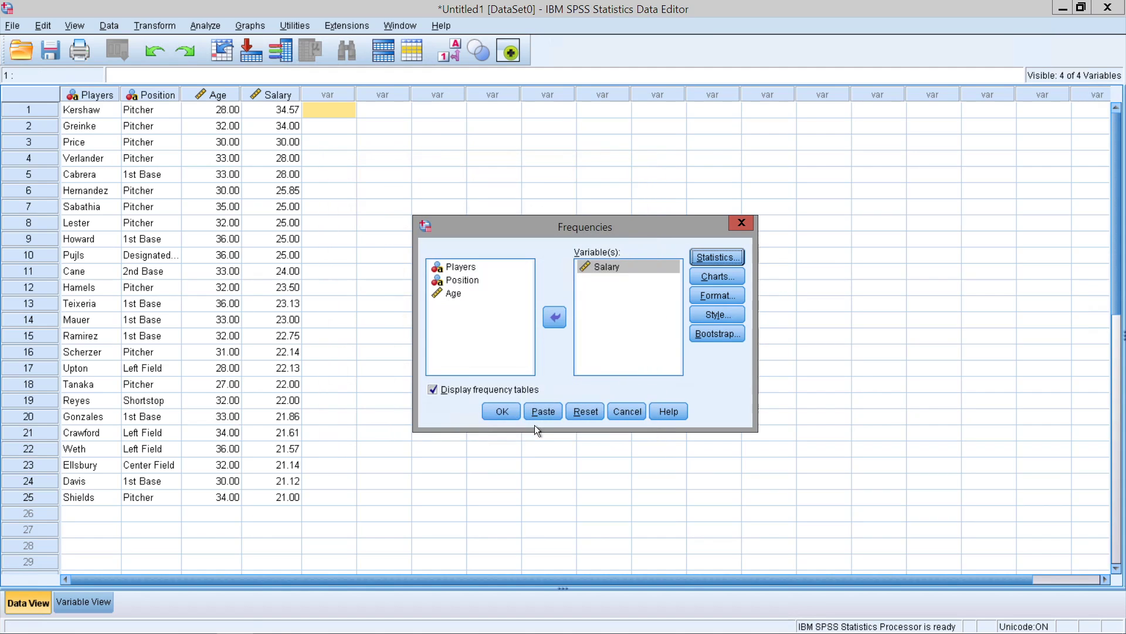
{"action": "left_click", "coordinate": [503, 411]}
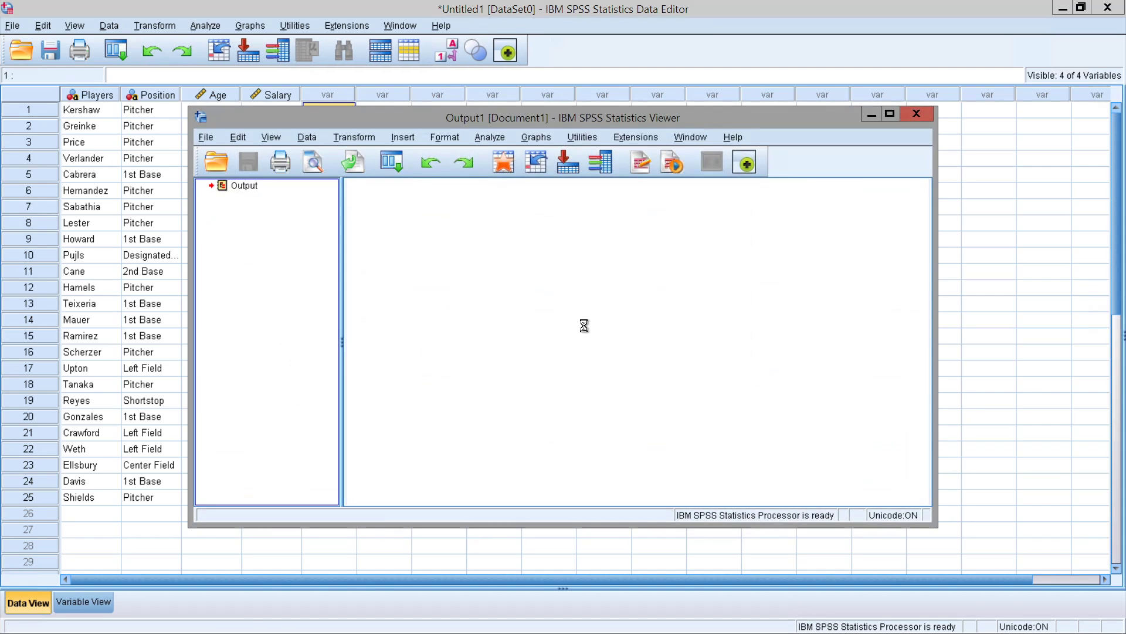
- Examine the mean, median, mode and frequency table for Salary, placing the output window clear of the Salary data column
{"action": "scroll", "coordinate": [601, 287], "scroll_direction": "down", "scroll_amount": 1}
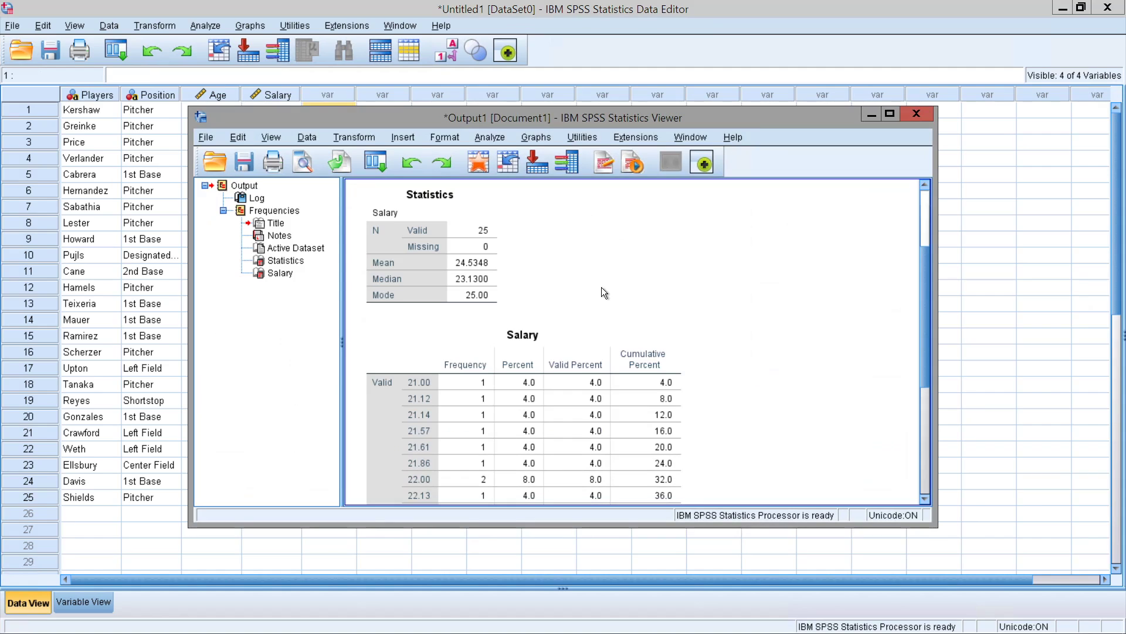
{"action": "left_click_drag", "start_coordinate": [514, 118], "coordinate": [579, 118]}
{"action": "left_click", "coordinate": [511, 245]}
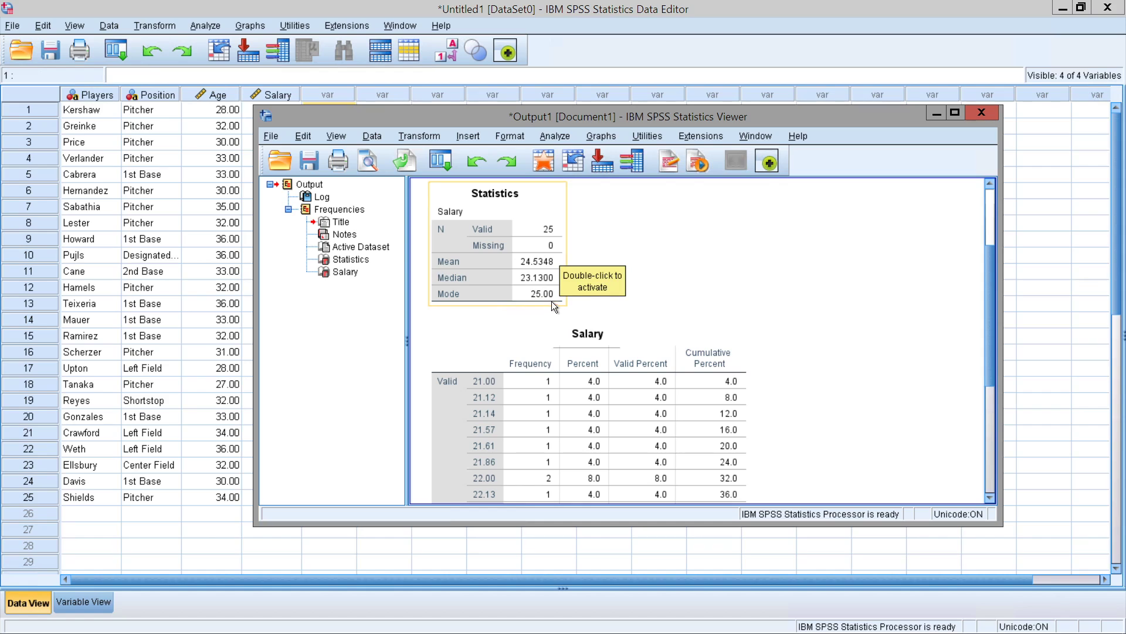
{"action": "scroll", "coordinate": [702, 299], "scroll_direction": "down", "scroll_amount": 3}
{"action": "scroll", "coordinate": [681, 282], "scroll_direction": "down", "scroll_amount": 6}
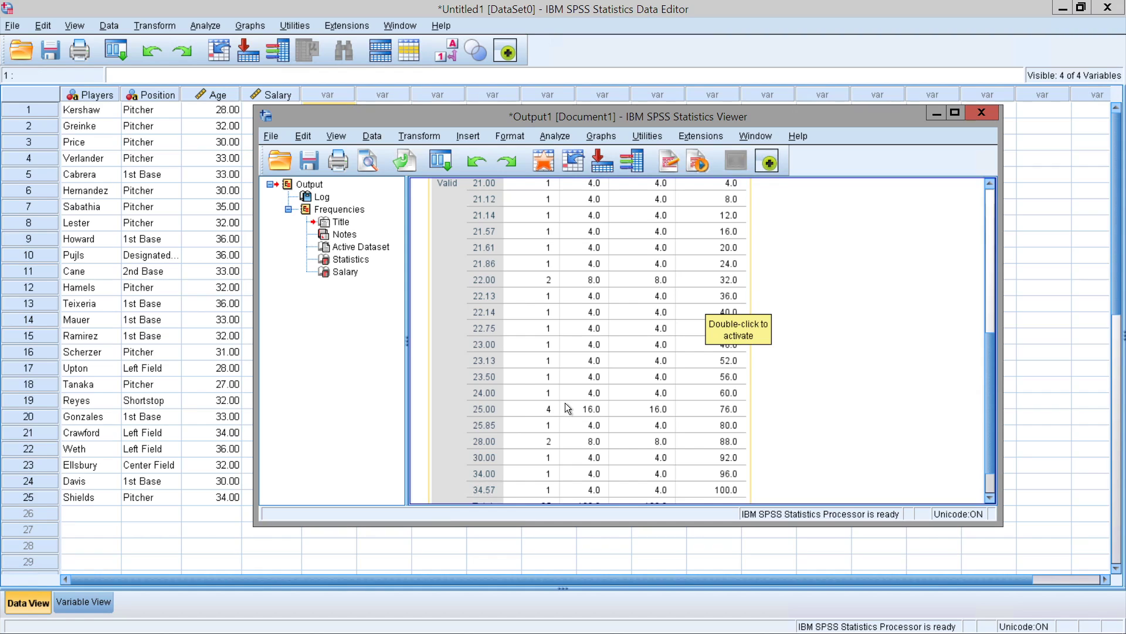
{"action": "scroll", "coordinate": [555, 398], "scroll_direction": "up", "scroll_amount": 3}
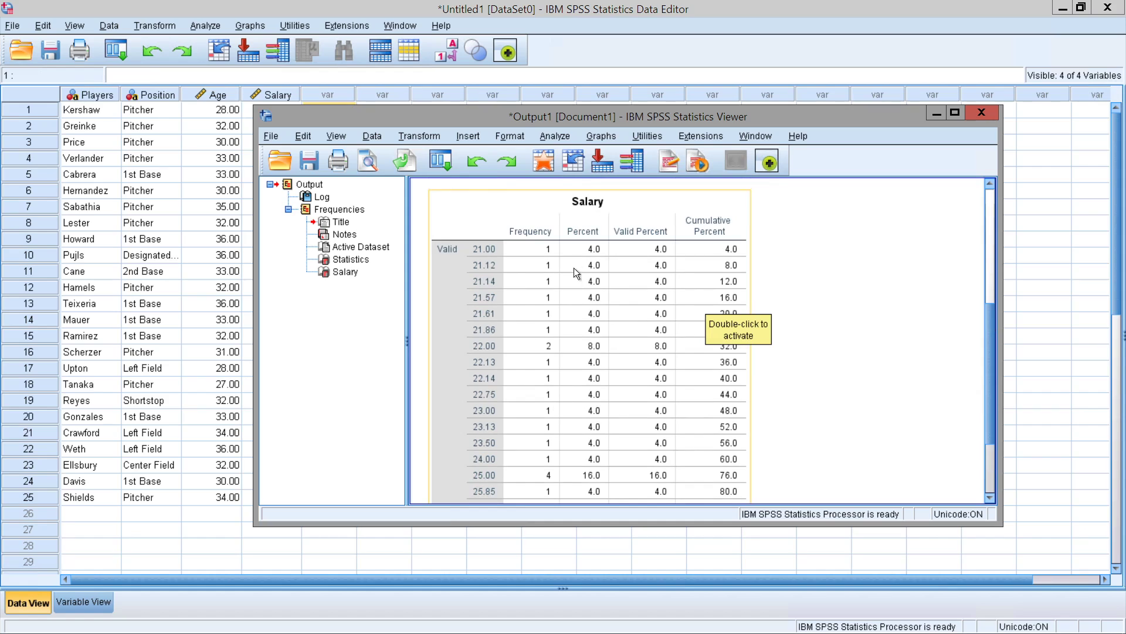
{"action": "scroll", "coordinate": [537, 303], "scroll_direction": "down", "scroll_amount": 5}
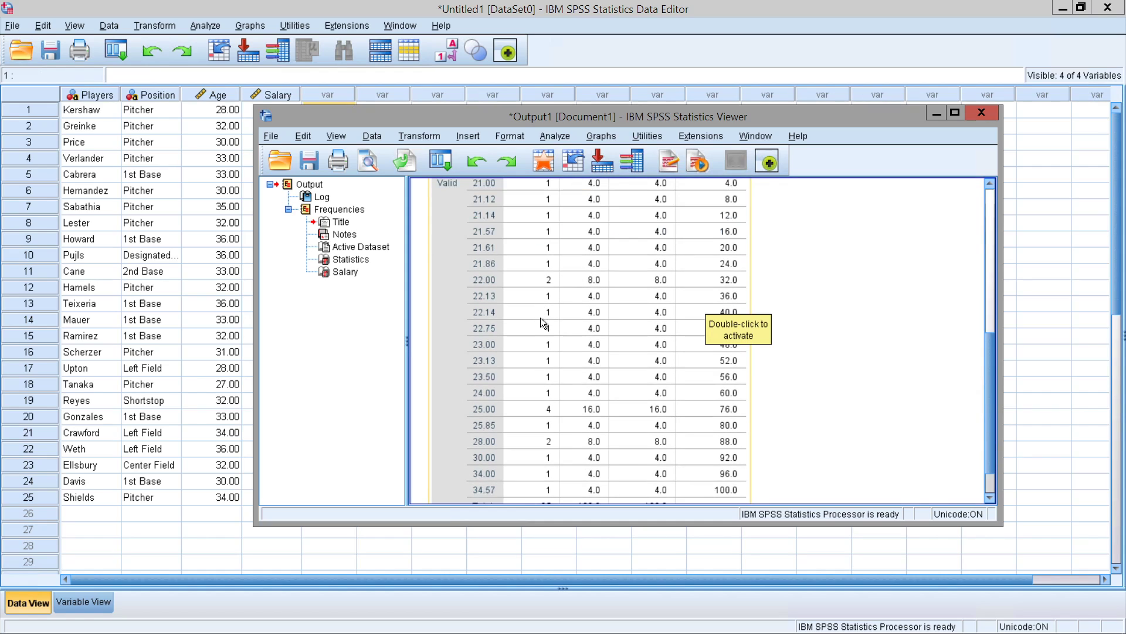
{"action": "scroll", "coordinate": [589, 344], "scroll_direction": "up", "scroll_amount": 6}
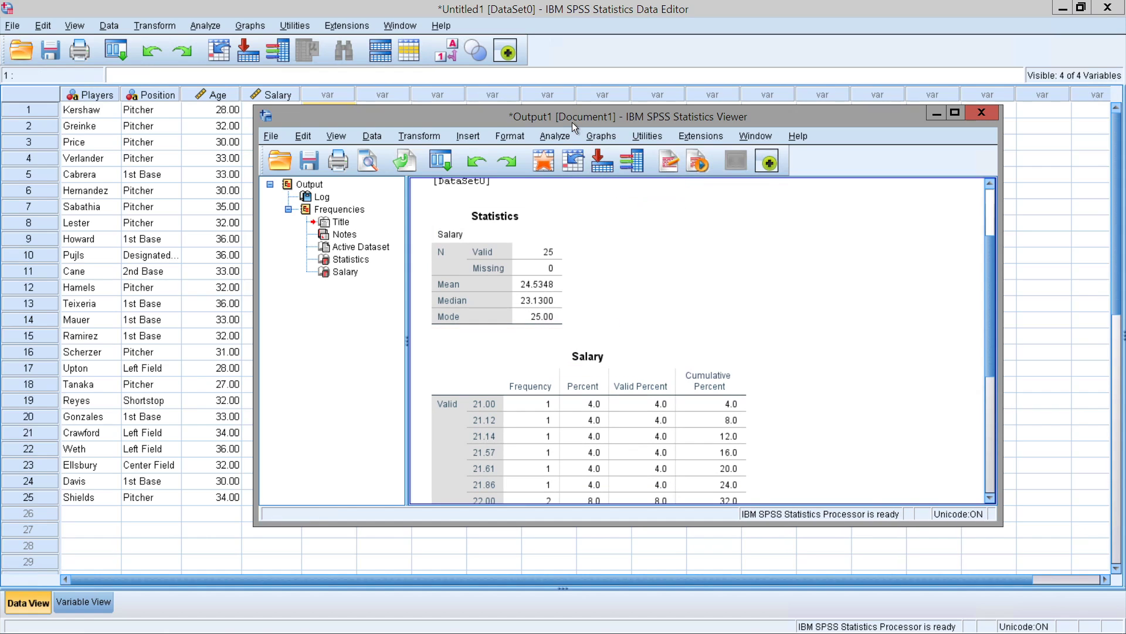
{"action": "left_click_drag", "start_coordinate": [572, 122], "coordinate": [610, 96]}
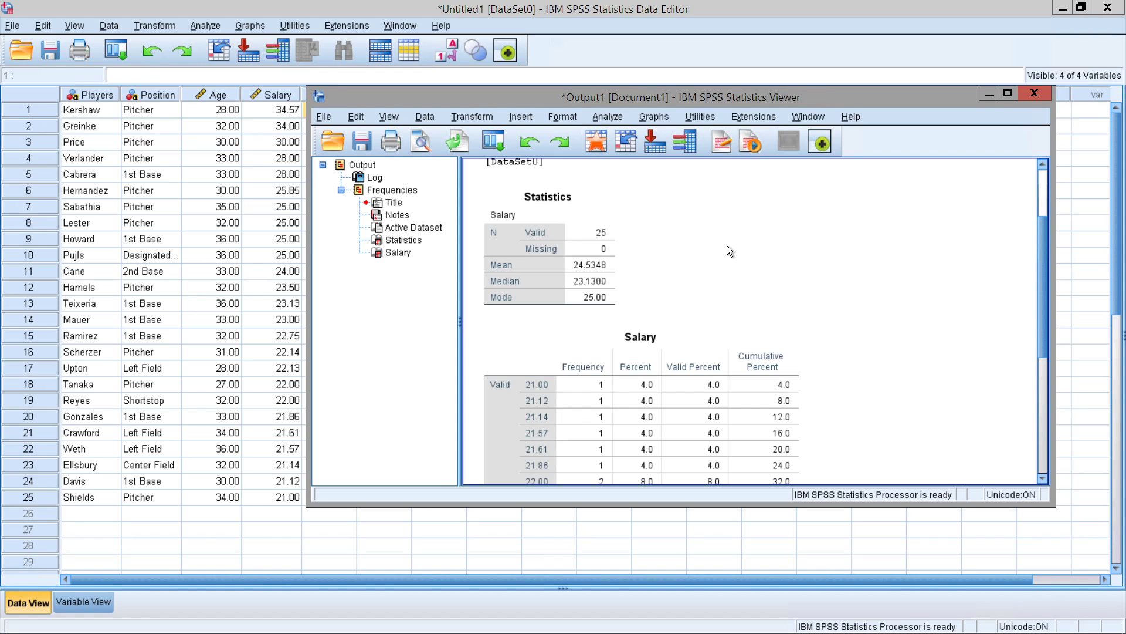
{"action": "left_click_drag", "start_coordinate": [713, 106], "coordinate": [741, 101]}
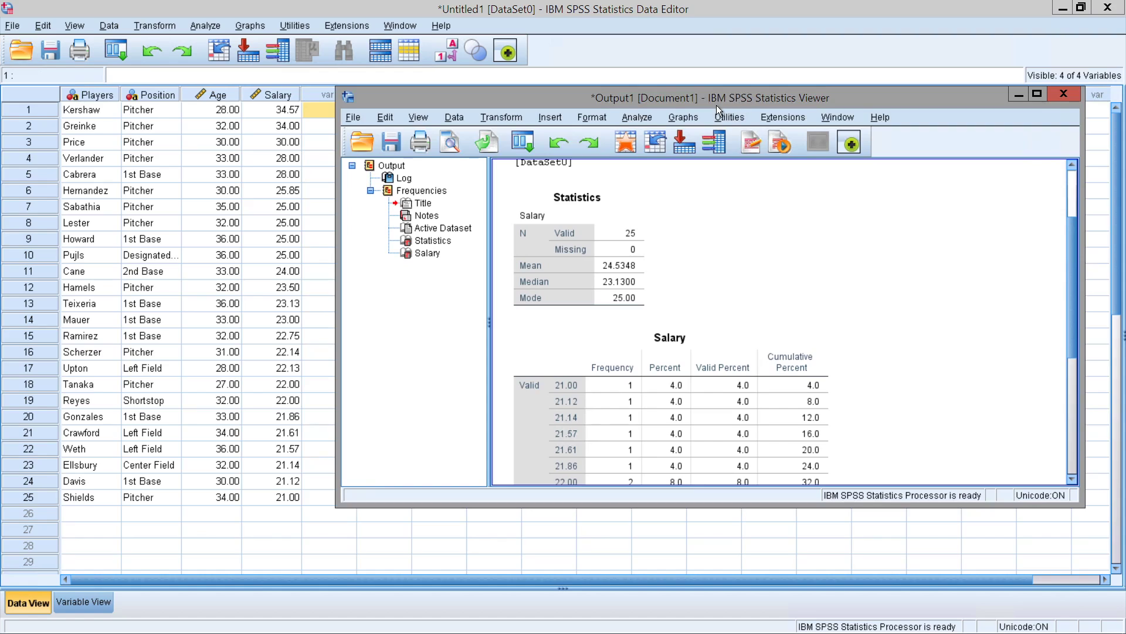